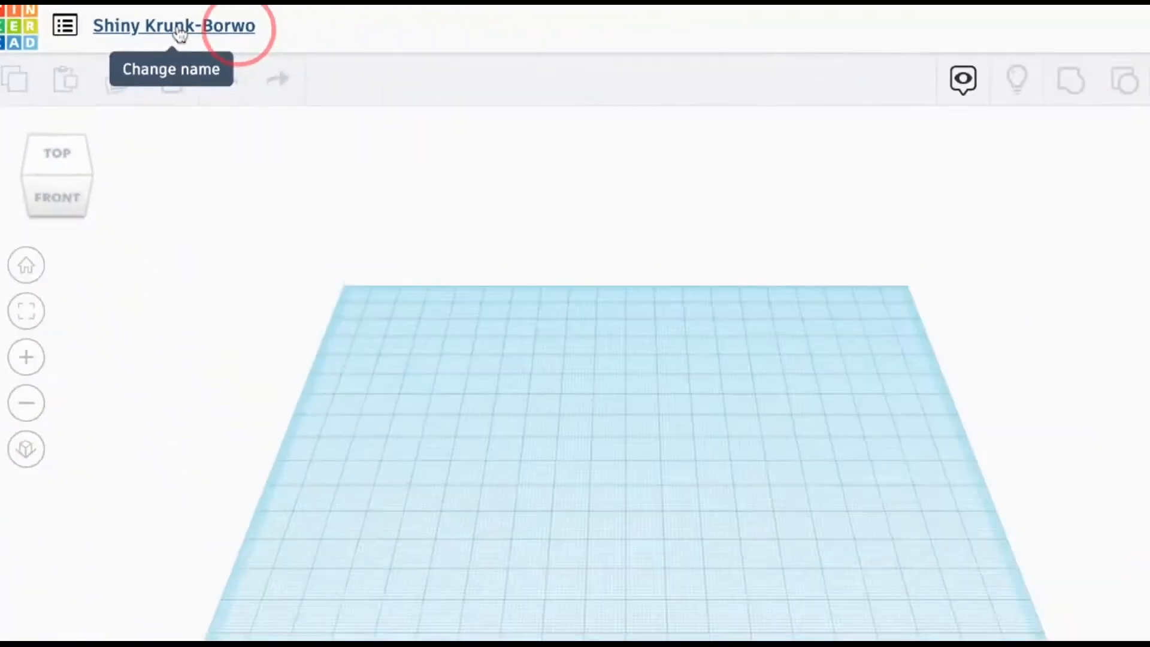
Rename the design with the user's last name followed by "practice".
{"action": "left_click", "coordinate": [150, 25]}
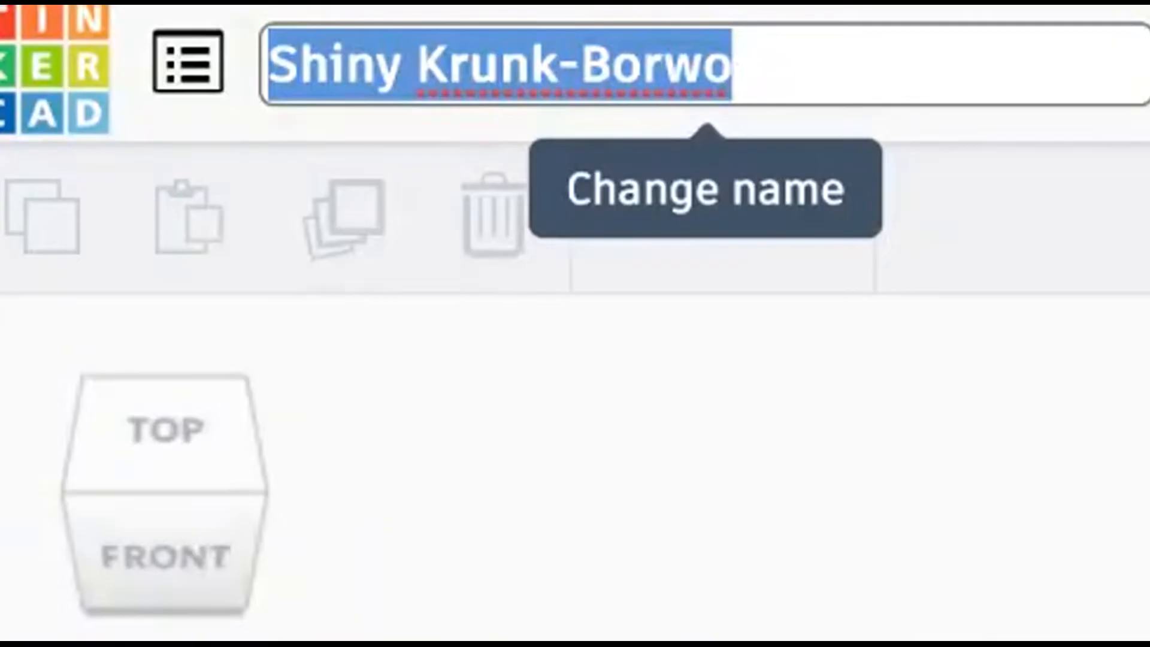
{"action": "type", "text": "Sm"}
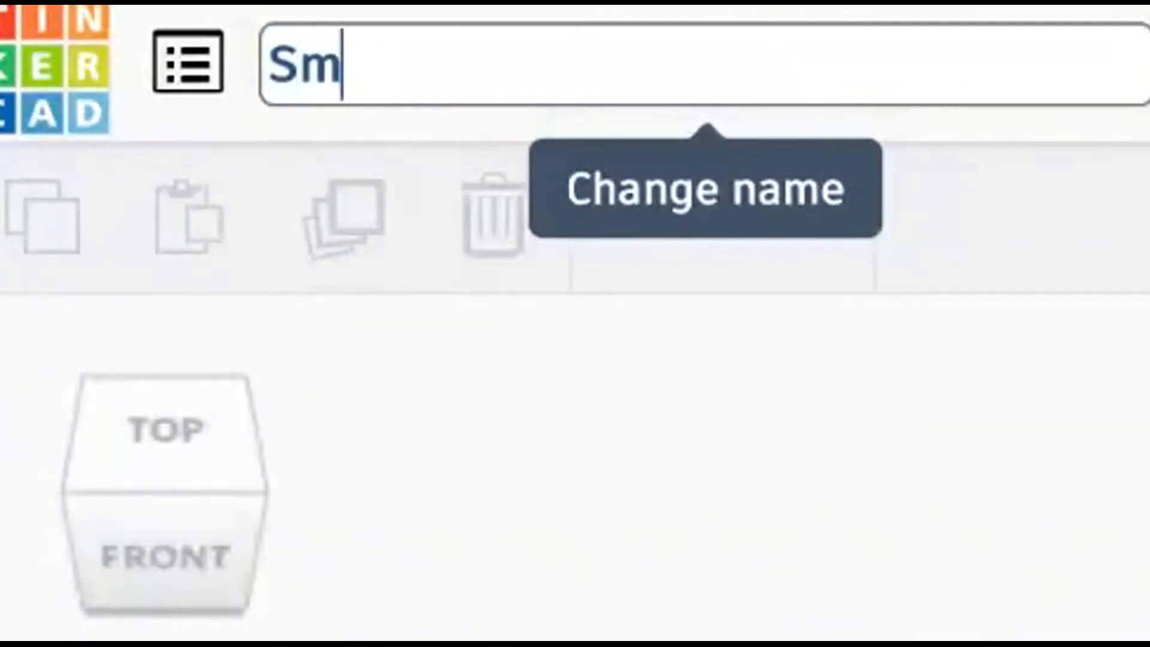
{"action": "type", "text": "ith pr"}
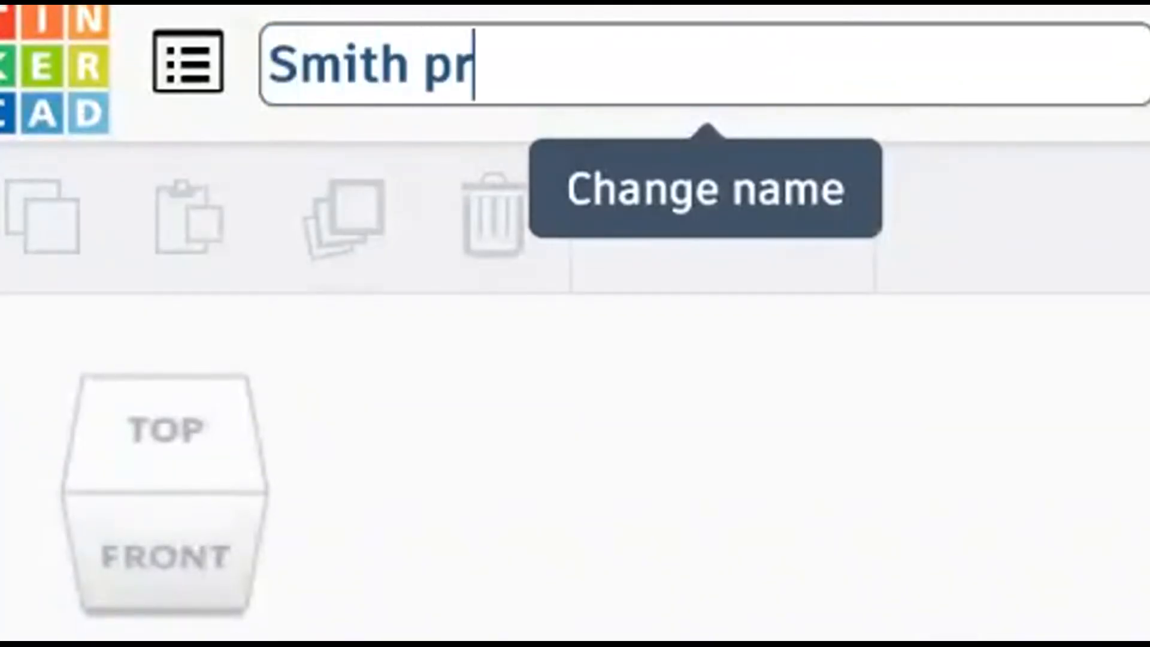
{"action": "type", "text": "actice"}
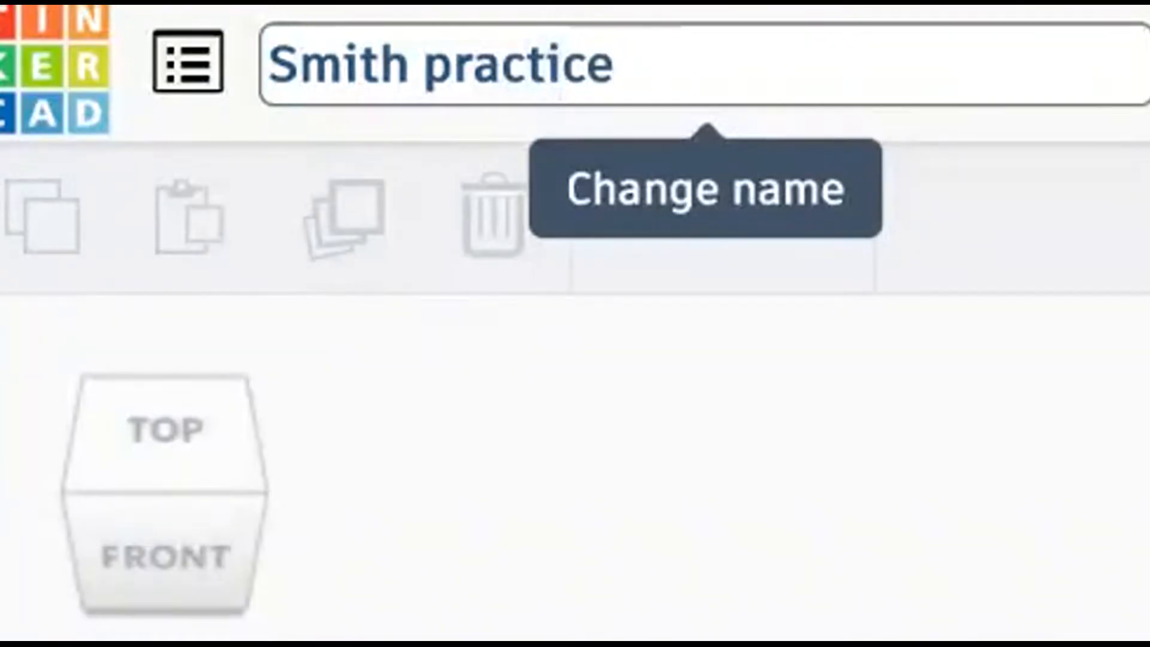
{"action": "left_click", "coordinate": [693, 386]}
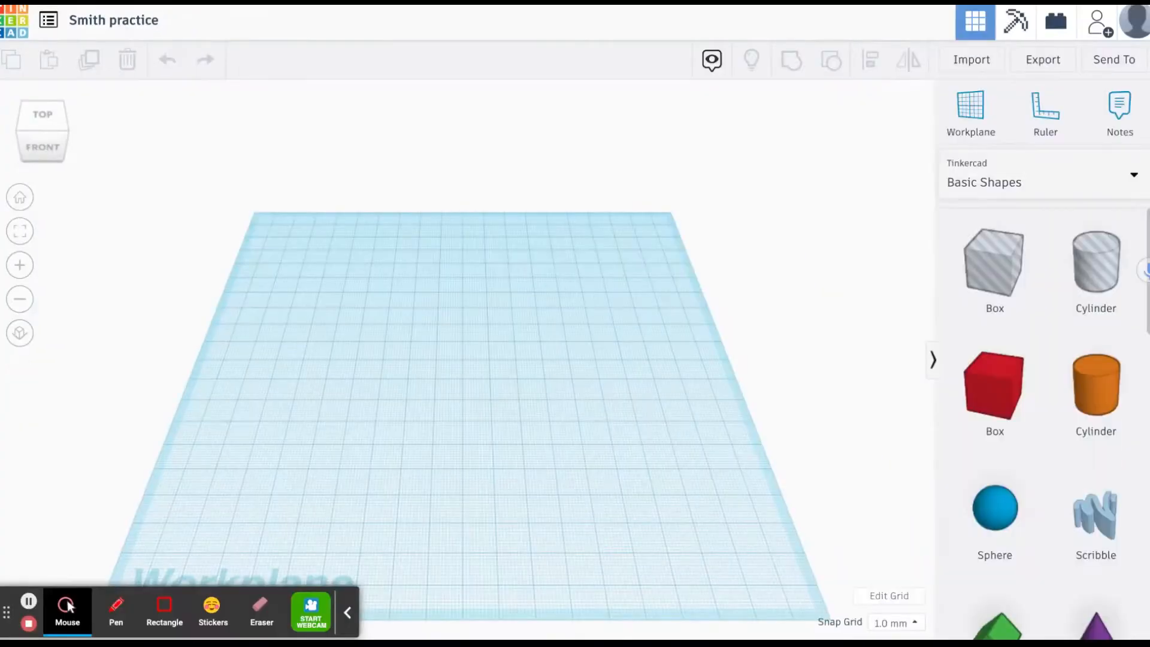
Place a red box near the middle of the workplane and stretch its base to about 87 by 34 mm.
{"action": "key", "text": "ctrl+Tab"}
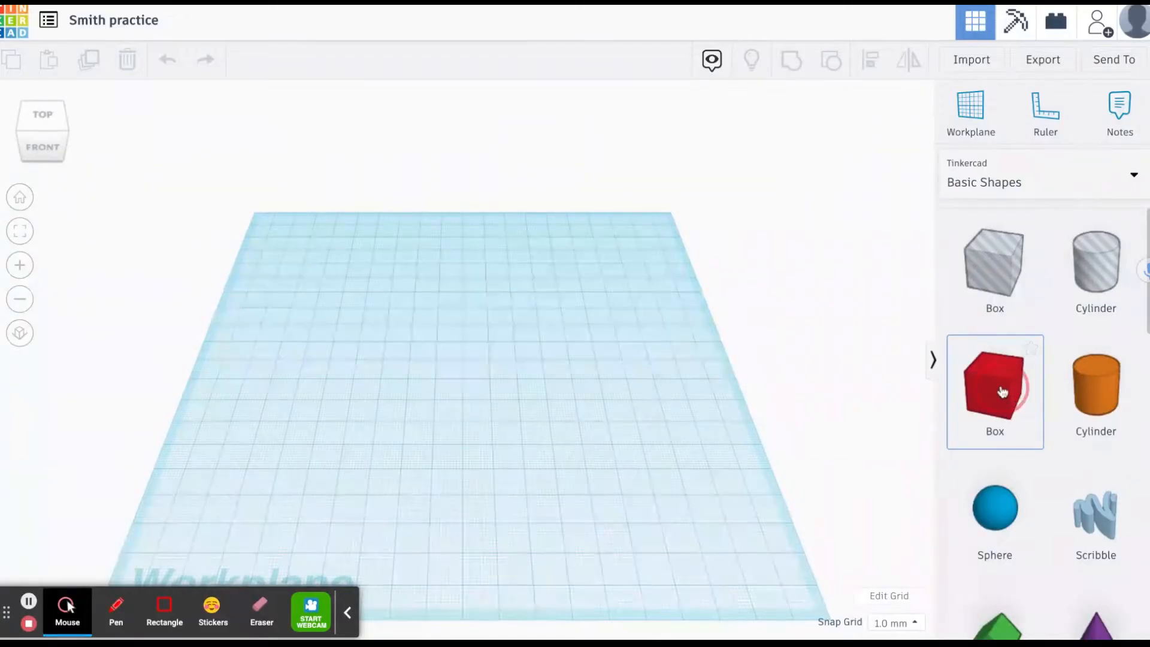
{"action": "left_click_drag", "start_coordinate": [1001, 392], "coordinate": [474, 360]}
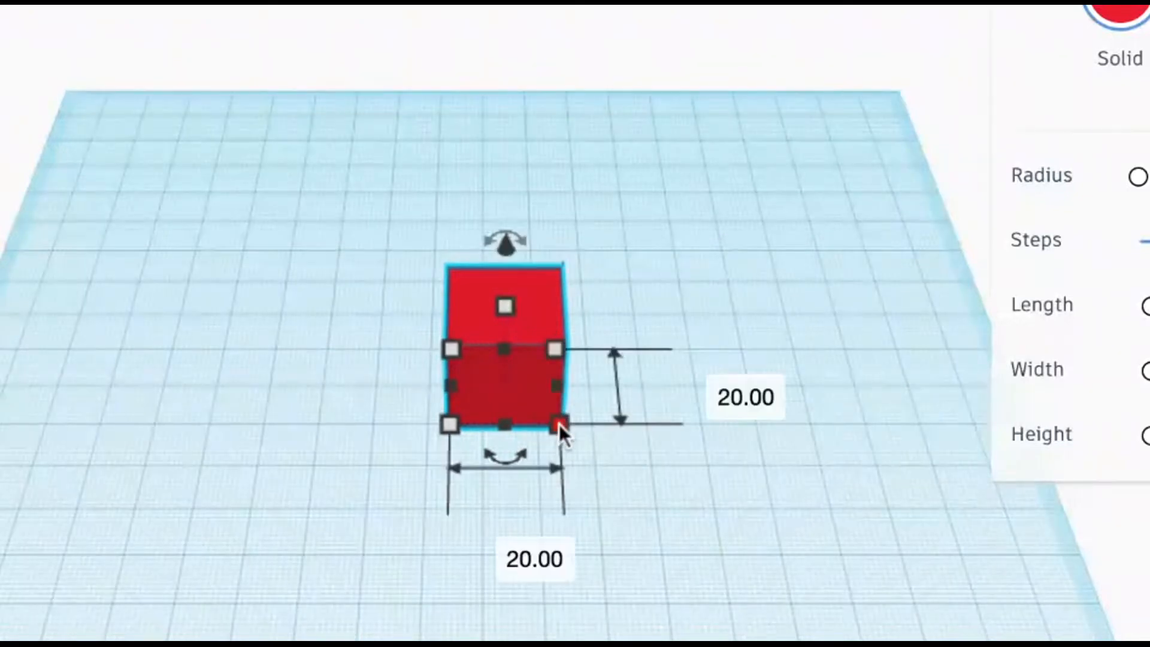
{"action": "left_click_drag", "start_coordinate": [559, 423], "coordinate": [749, 448]}
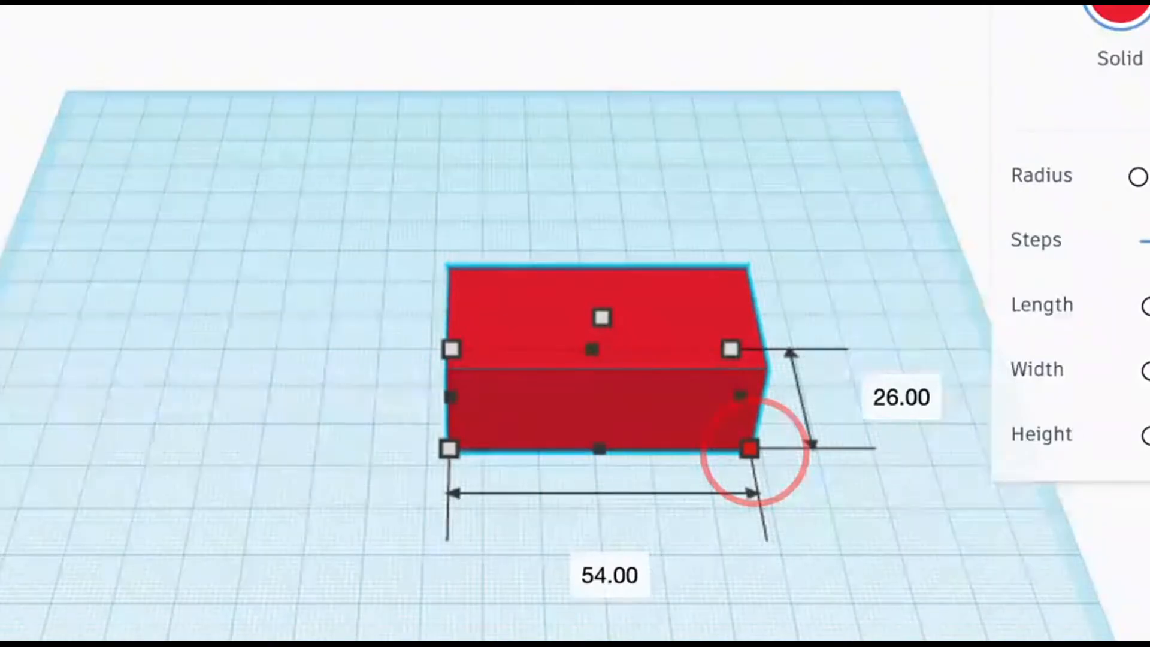
{"action": "left_click_drag", "start_coordinate": [748, 448], "coordinate": [944, 485]}
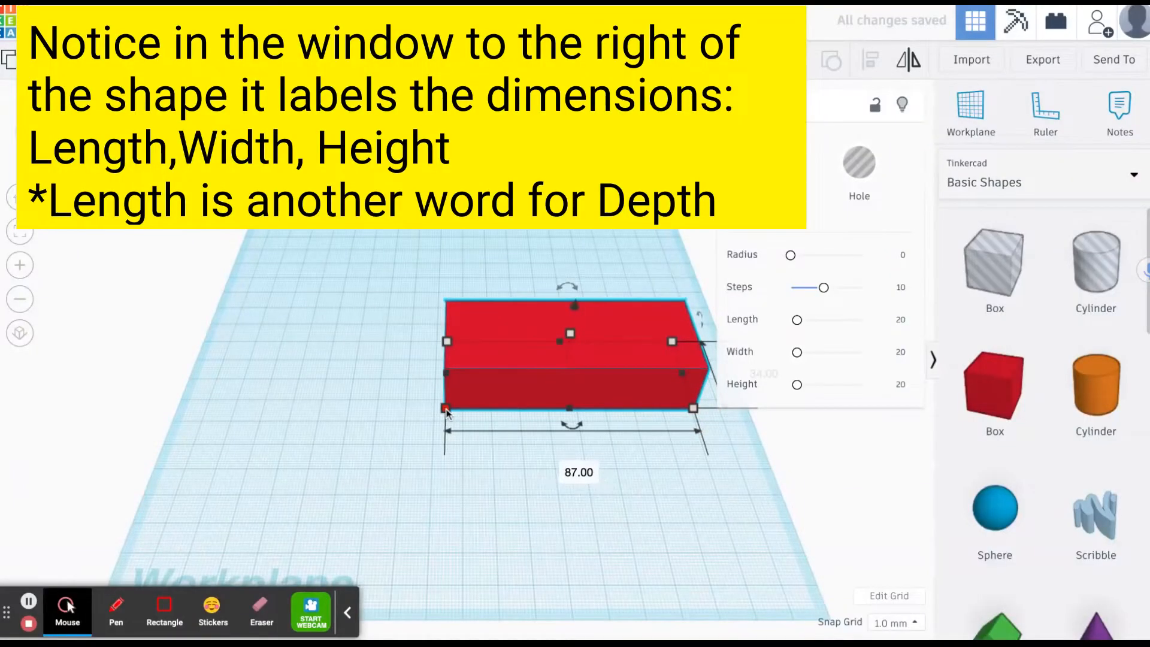
Resize the box's base from its front left corner to about 100 mm wide and 46 mm deep.
{"action": "left_click", "coordinate": [446, 410]}
{"action": "left_click_drag", "start_coordinate": [446, 410], "coordinate": [290, 454]}
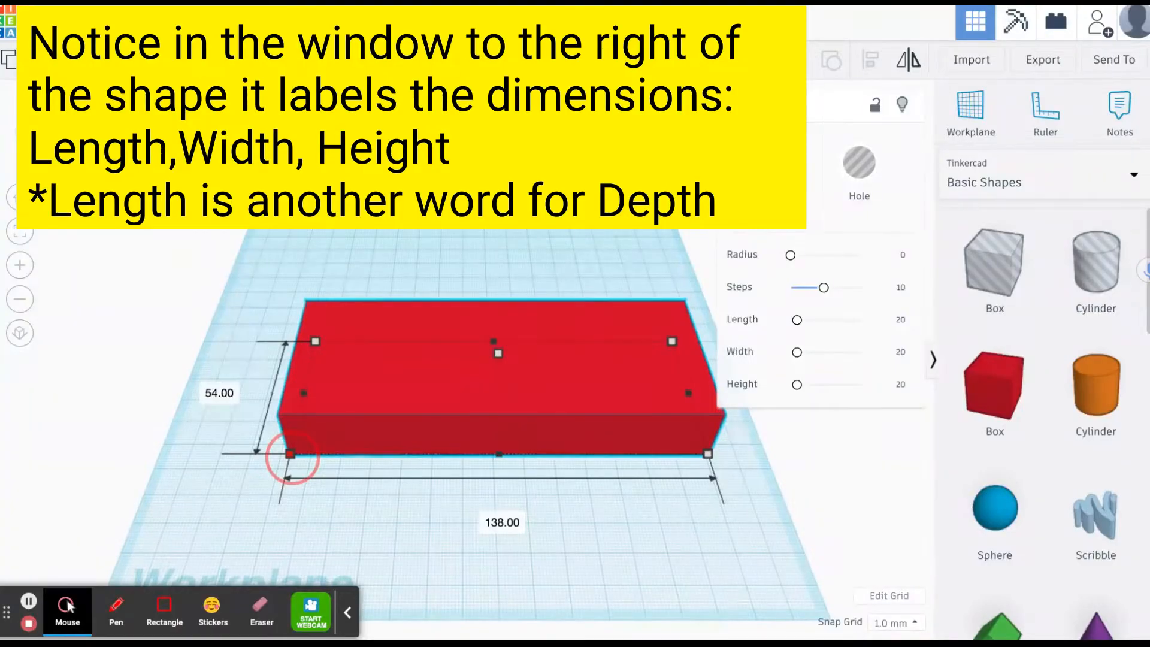
{"action": "left_click_drag", "start_coordinate": [290, 454], "coordinate": [439, 433]}
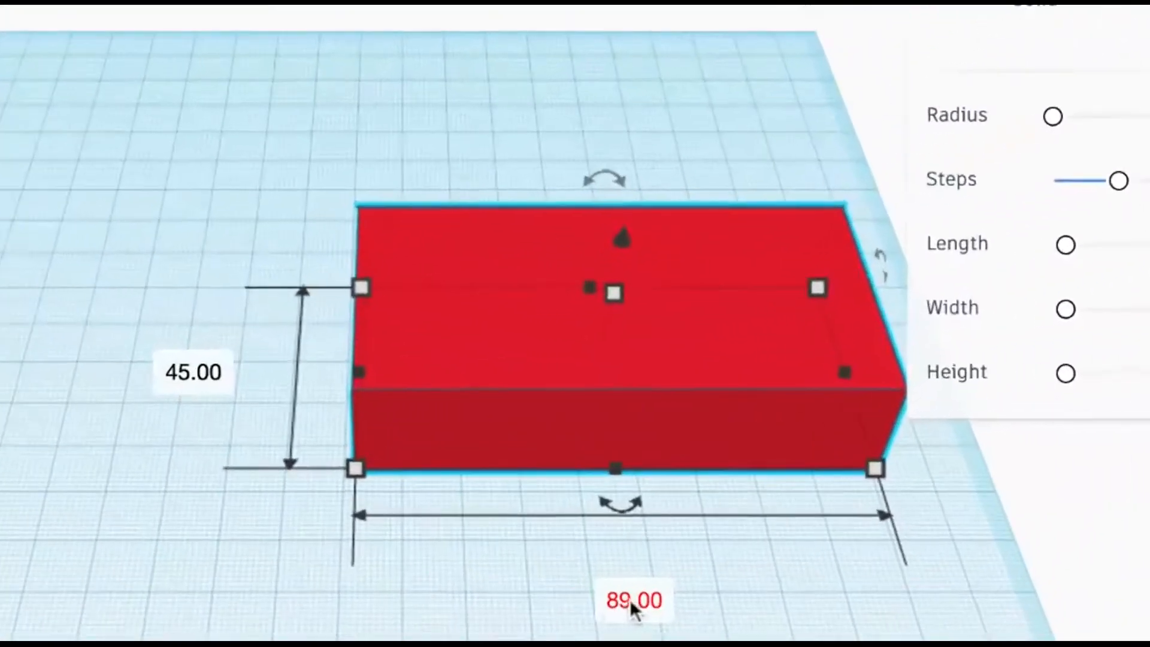
{"action": "mouse_move", "coordinate": [351, 474]}
{"action": "left_mouse_down"}
{"action": "mouse_move", "coordinate": [311, 476]}
{"action": "mouse_move", "coordinate": [329, 481]}
{"action": "left_mouse_up"}
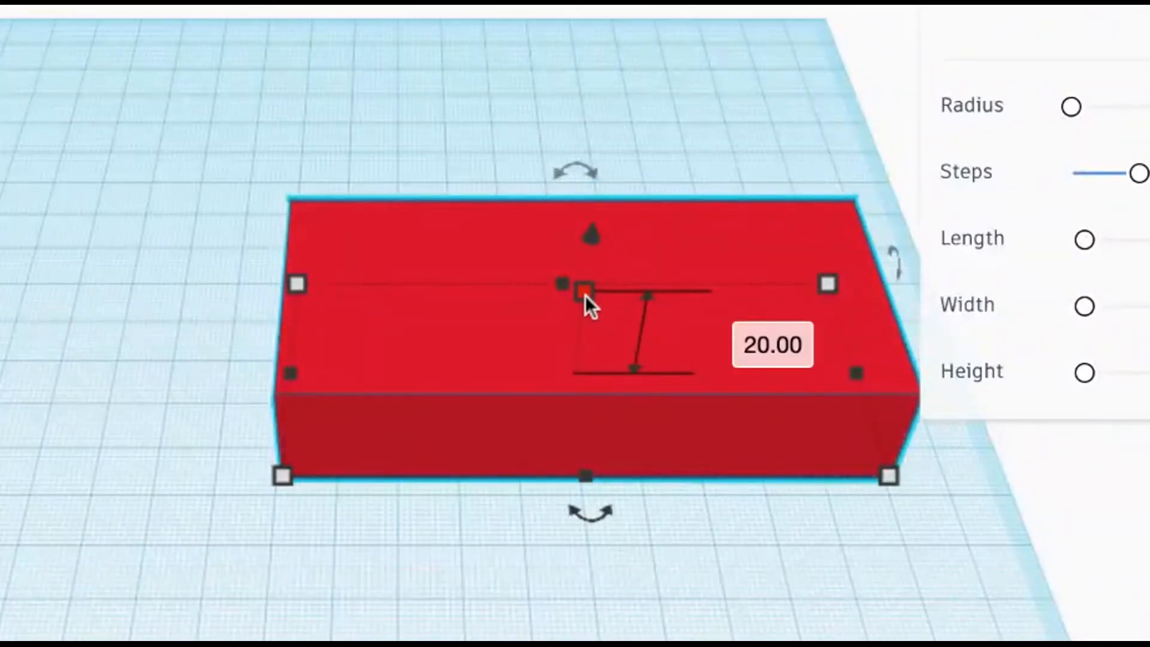
Stretch the box upward from its top face until it is about 67 mm high.
{"action": "left_click_drag", "start_coordinate": [584, 292], "coordinate": [623, 0]}
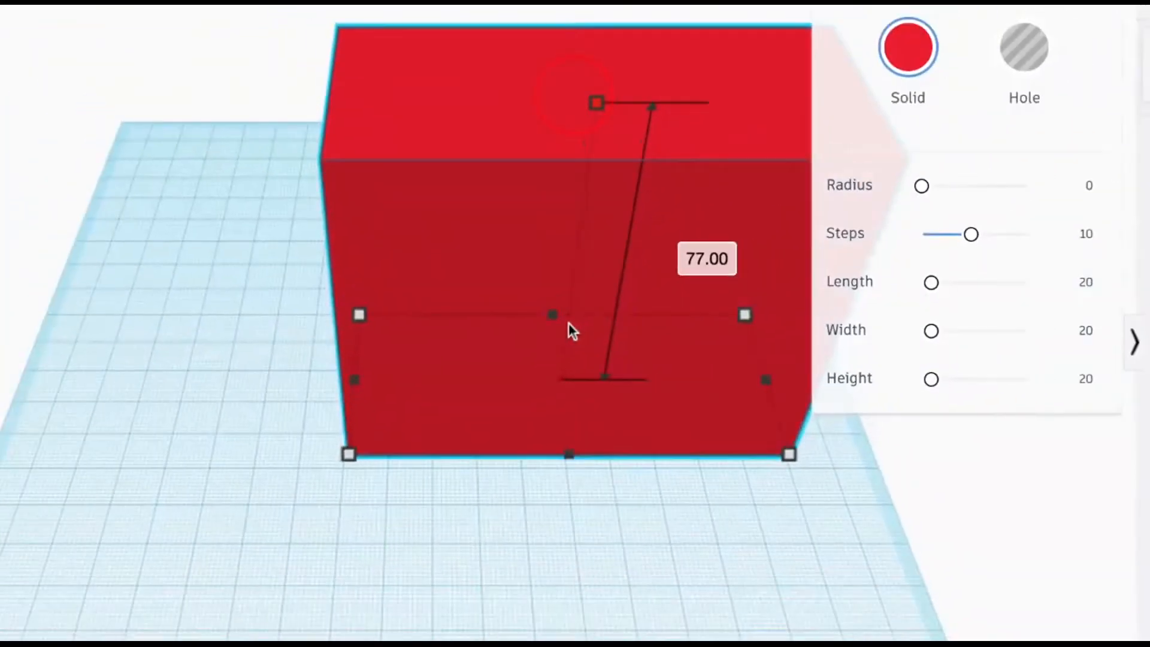
{"action": "left_click_drag", "start_coordinate": [596, 102], "coordinate": [586, 172]}
{"action": "mouse_move", "coordinate": [541, 242]}
{"action": "left_mouse_down"}
{"action": "mouse_move", "coordinate": [547, 154]}
{"action": "mouse_move", "coordinate": [540, 238]}
{"action": "left_mouse_up"}
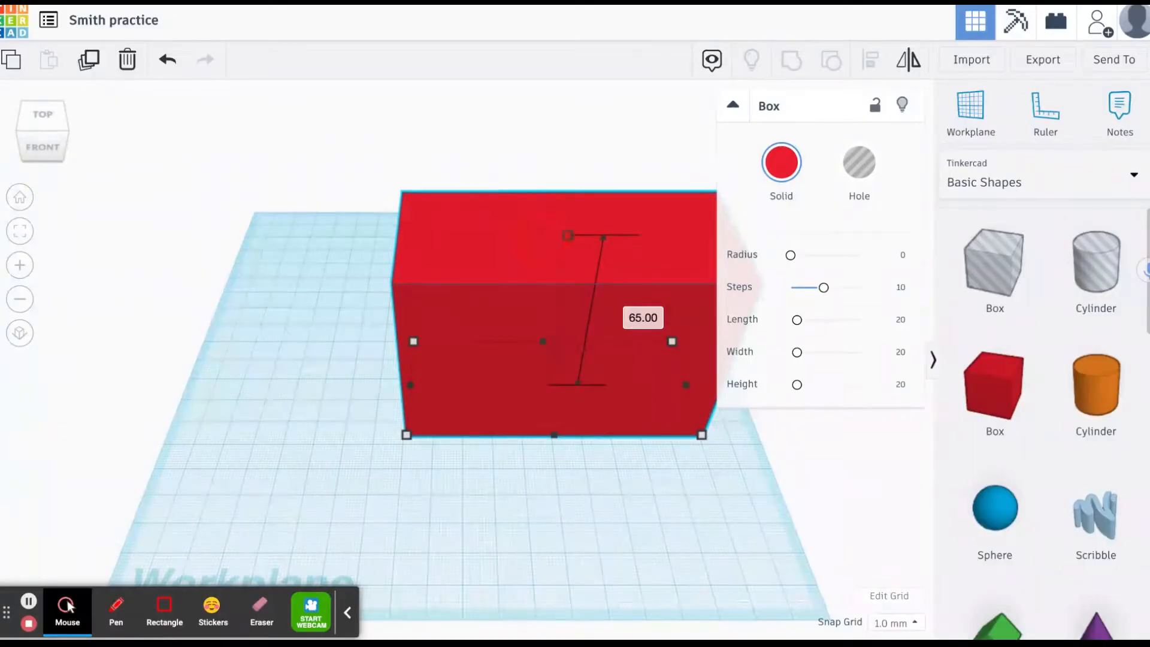
{"action": "left_click_drag", "start_coordinate": [541, 237], "coordinate": [541, 241]}
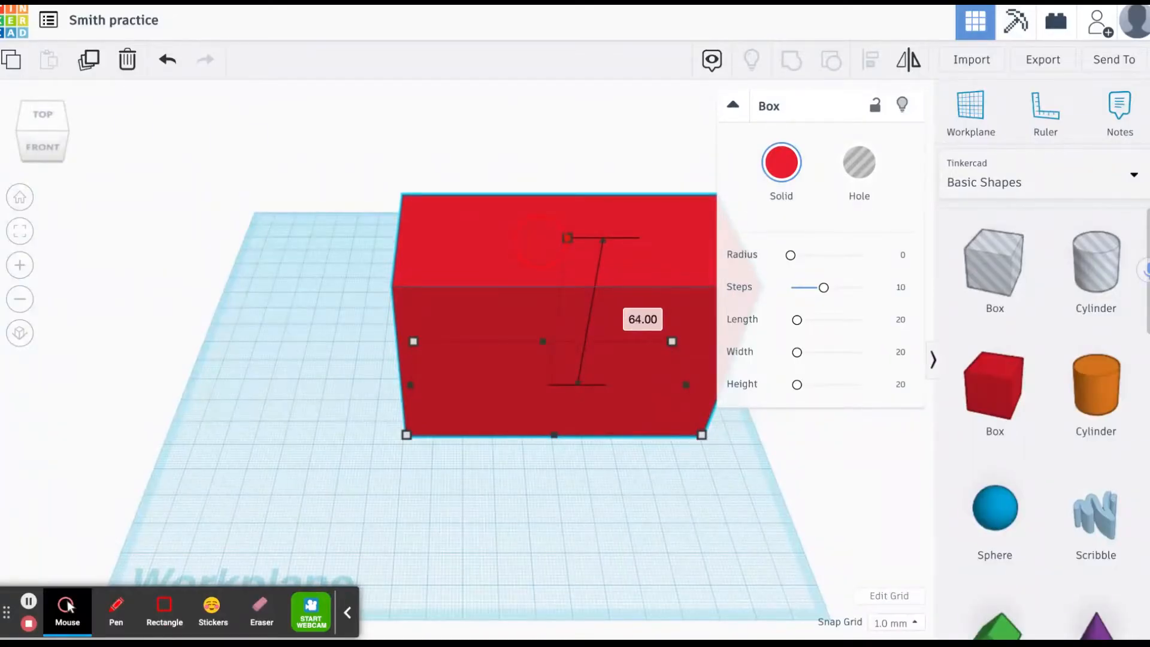
{"action": "left_click_drag", "start_coordinate": [540, 240], "coordinate": [540, 231]}
{"action": "left_click_drag", "start_coordinate": [569, 232], "coordinate": [569, 230]}
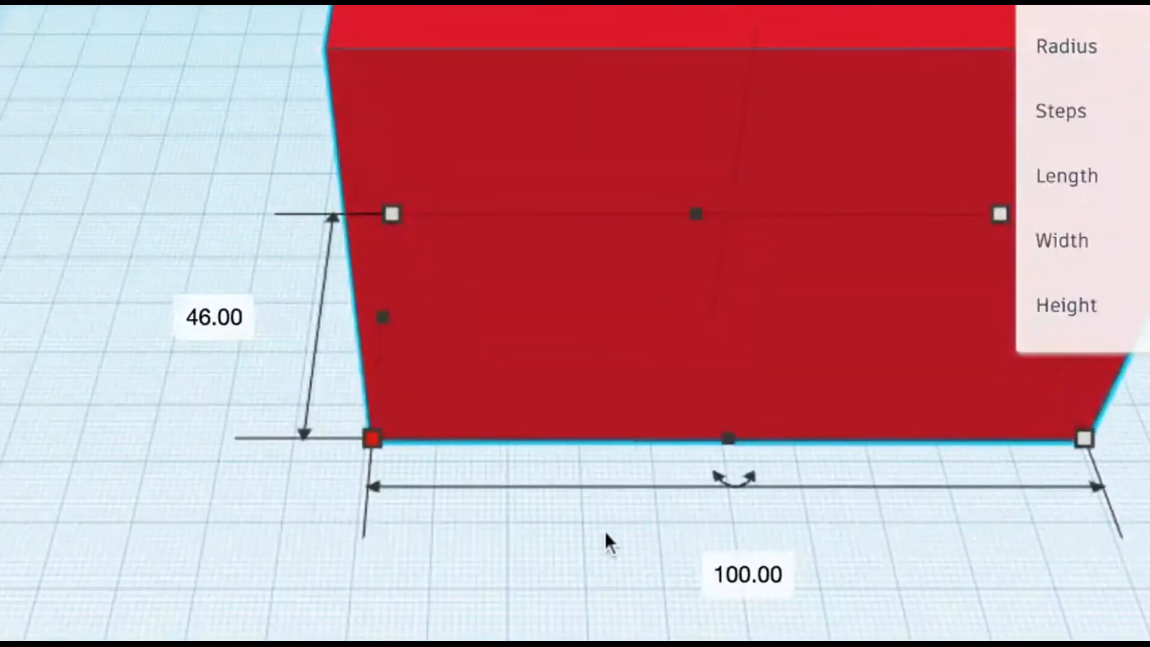
Set the box's base to exactly 100 mm wide and 20 mm deep.
{"action": "left_click", "coordinate": [746, 573]}
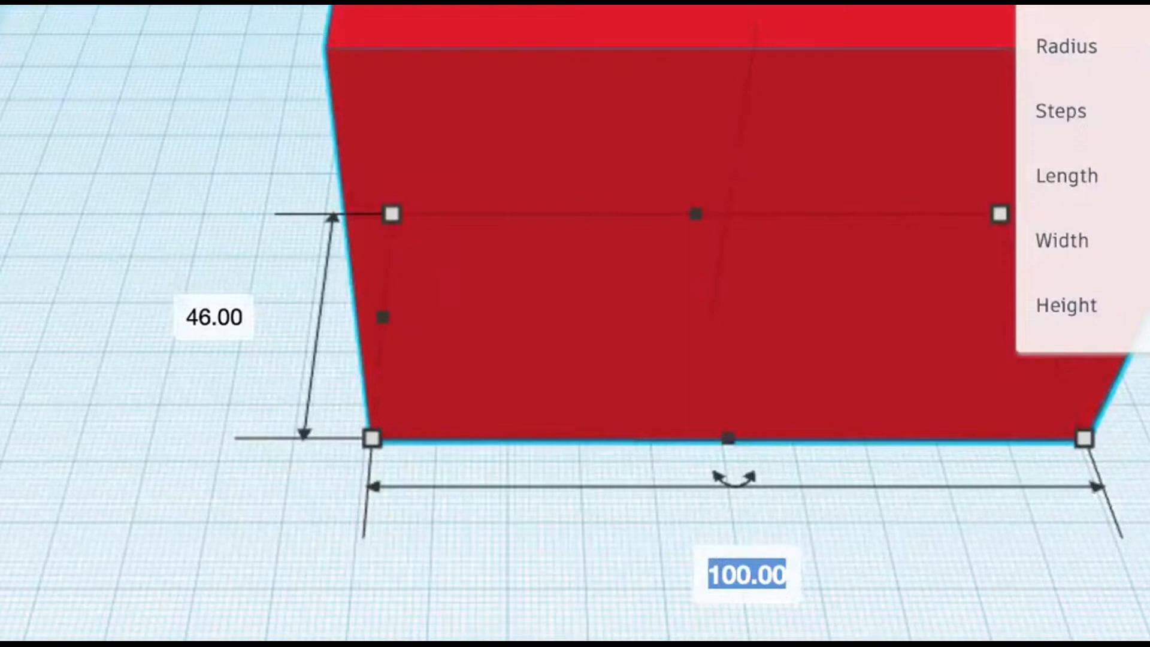
{"action": "type", "text": "100"}
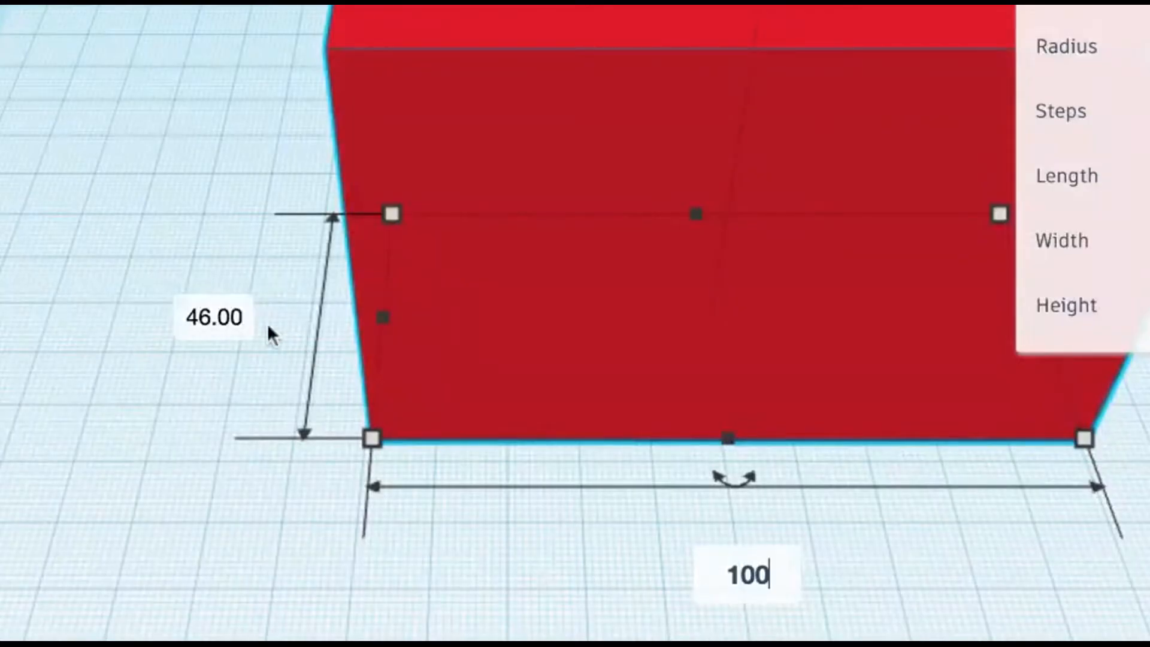
{"action": "left_click", "coordinate": [227, 314]}
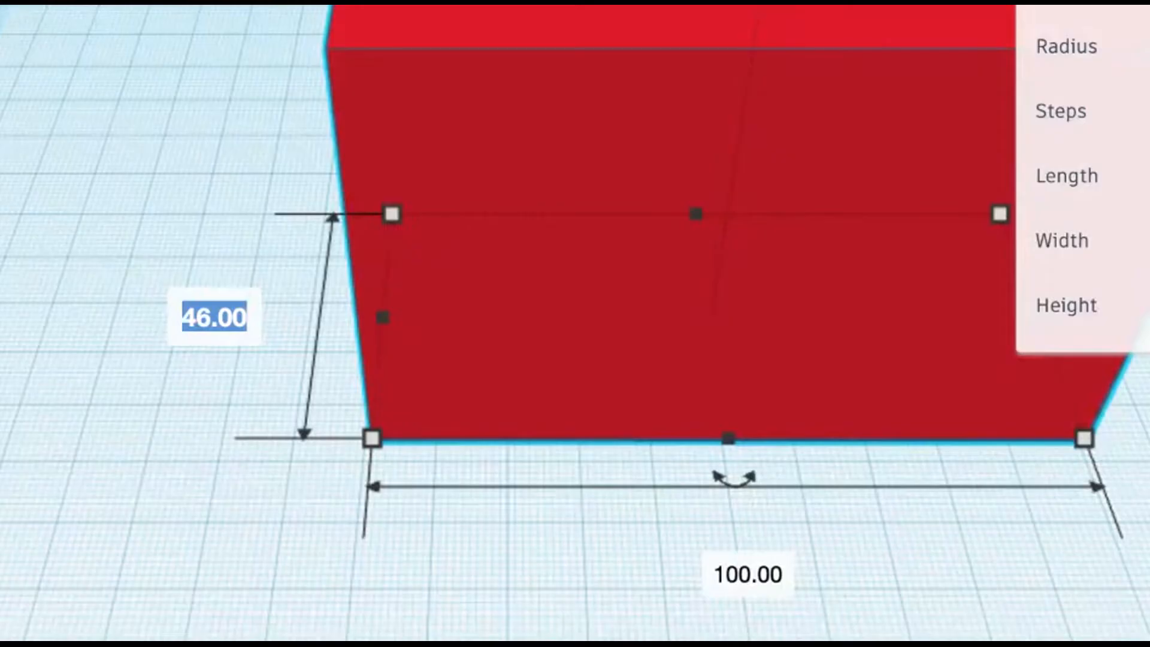
{"action": "type", "text": "20"}
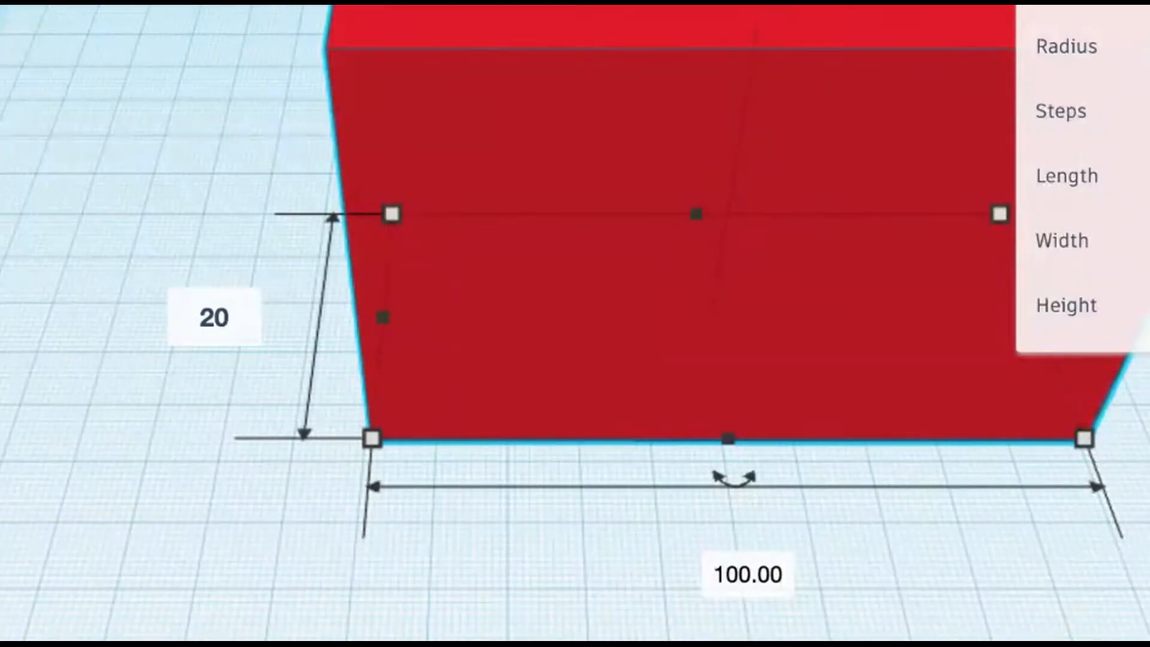
{"action": "key", "text": "Return"}
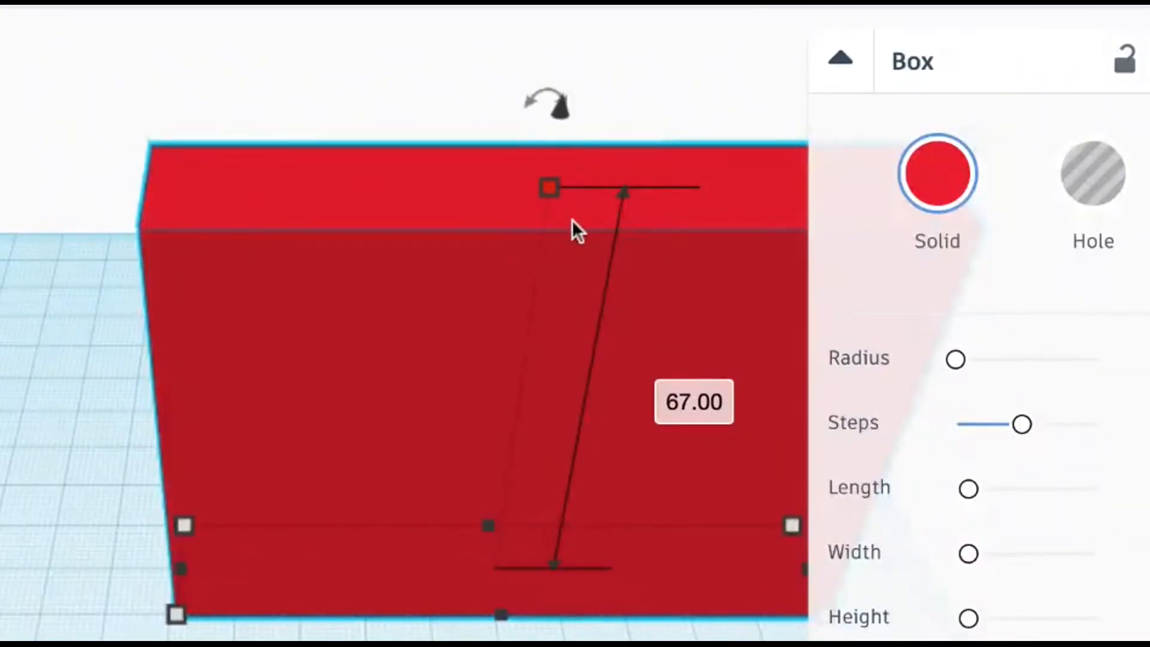
Set the box's height to 90 mm.
{"action": "left_click", "coordinate": [680, 400]}
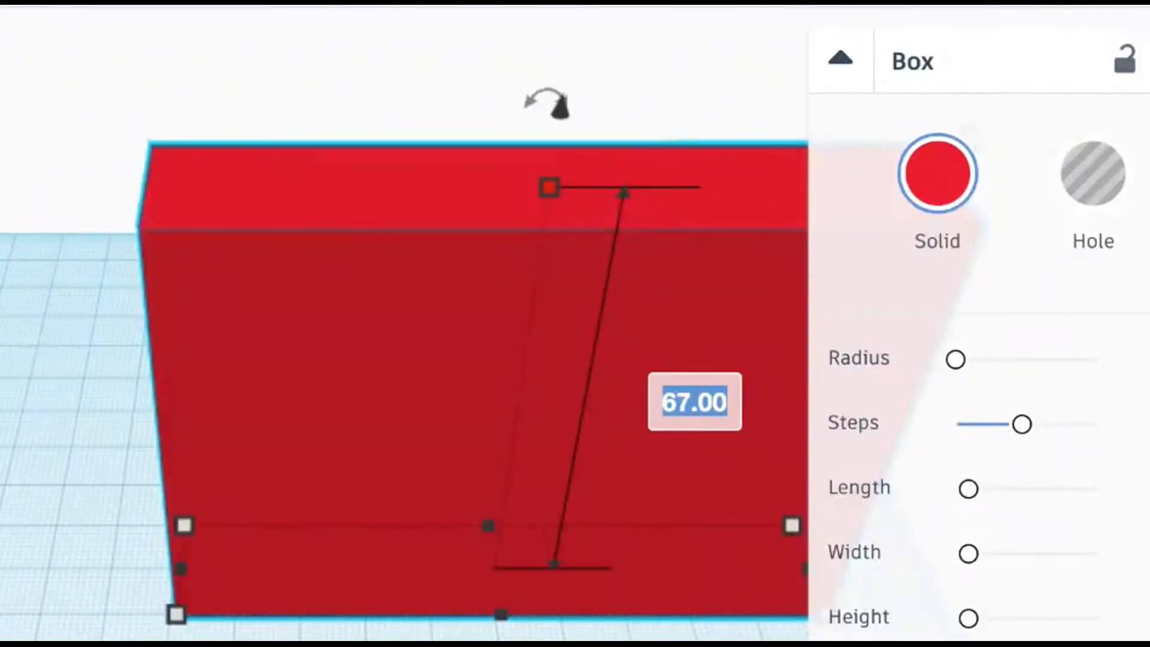
{"action": "type", "text": "90"}
{"action": "key", "text": "Return"}
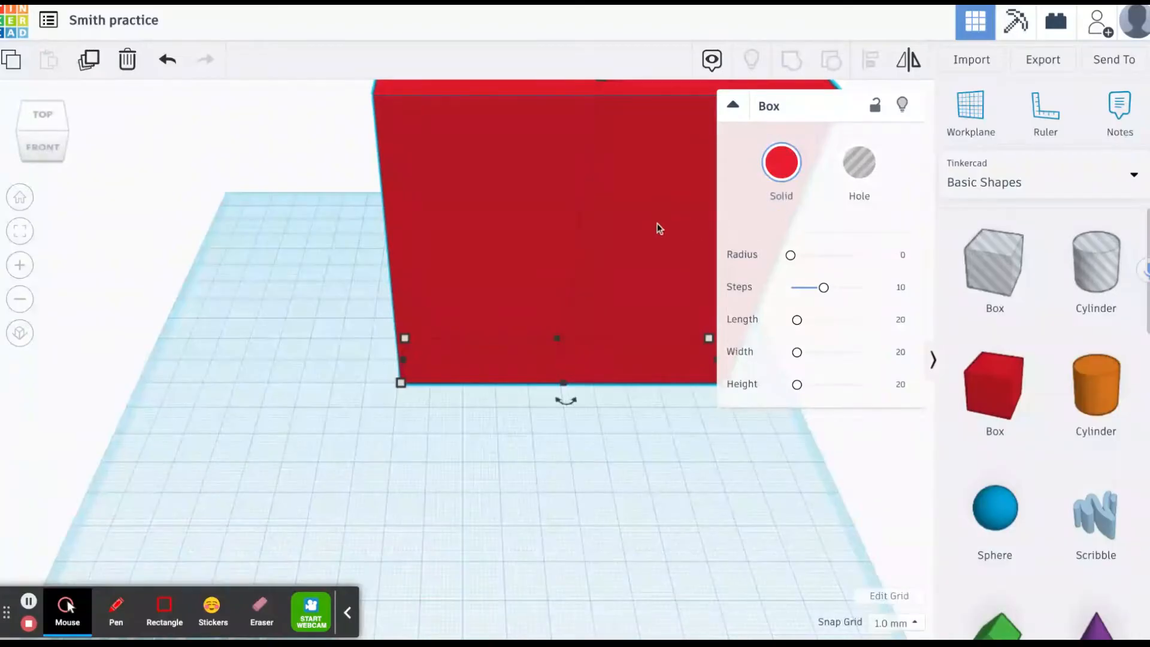
Move the box across the workplane toward its back left area.
{"action": "left_click", "coordinate": [643, 228]}
{"action": "left_click_drag", "start_coordinate": [642, 228], "coordinate": [431, 179]}
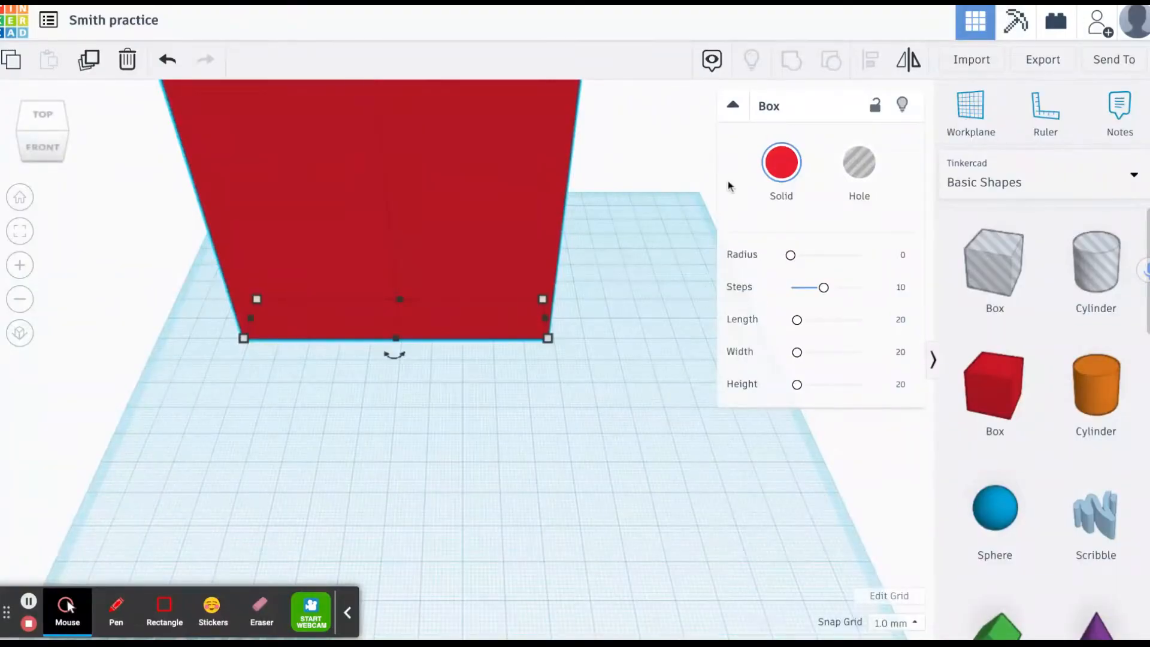
{"action": "mouse_move", "coordinate": [549, 337]}
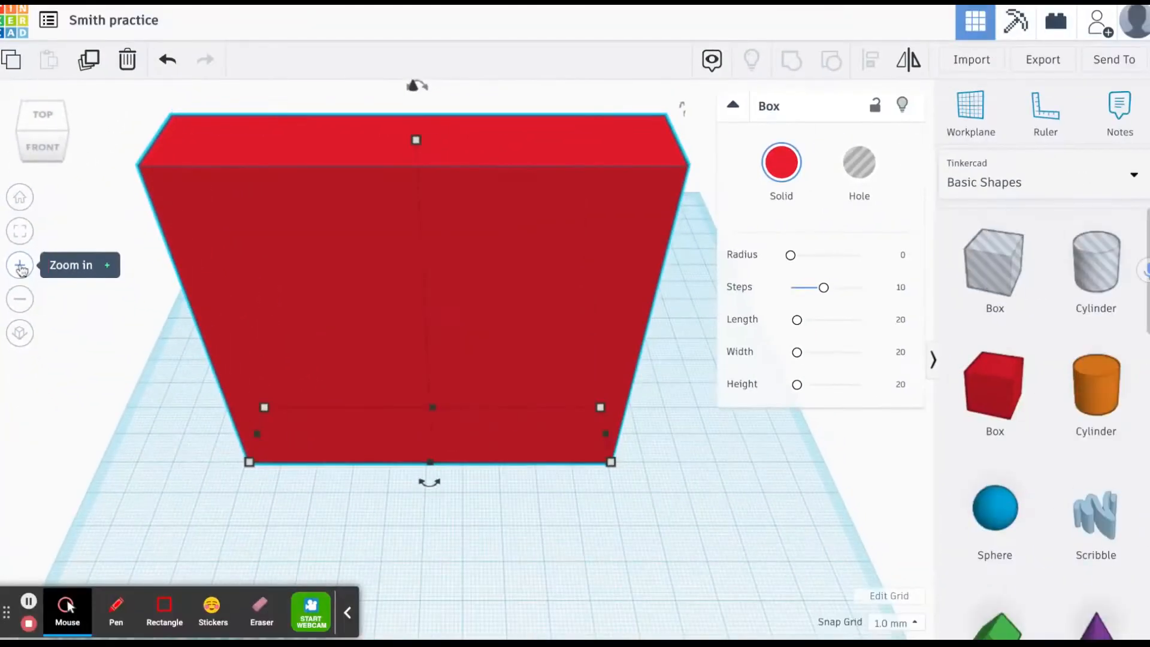
Move the box about 31 mm to the left and 92 mm back, placing it near the workplane's rear left corner.
{"action": "left_click", "coordinate": [40, 264]}
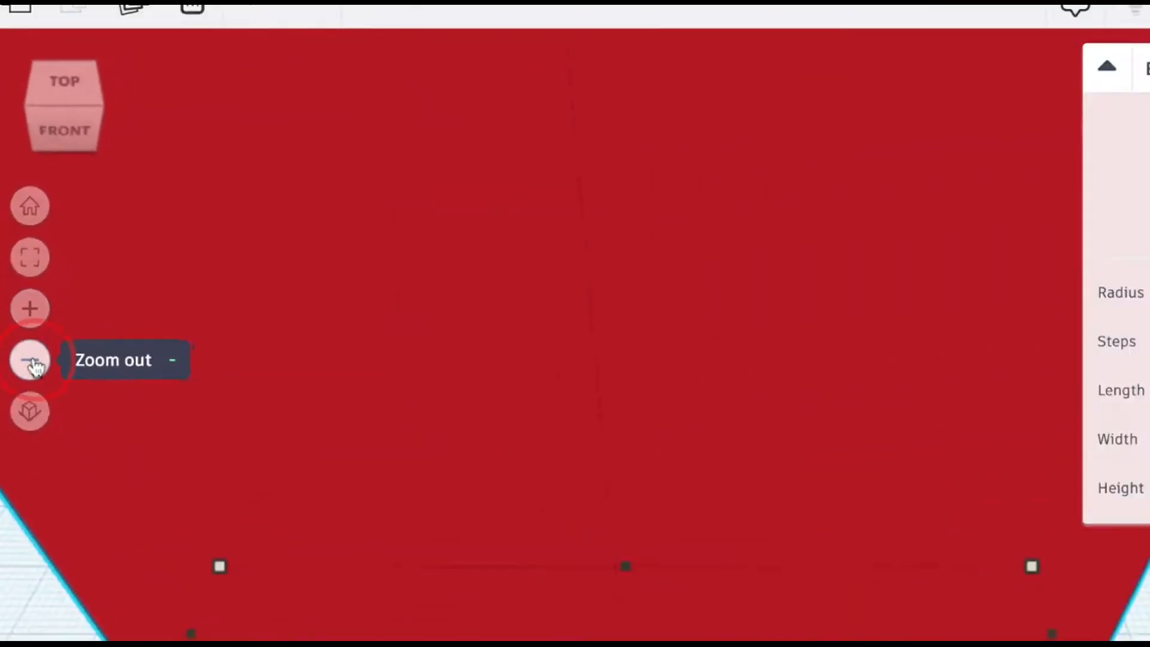
{"action": "left_click", "coordinate": [20, 299]}
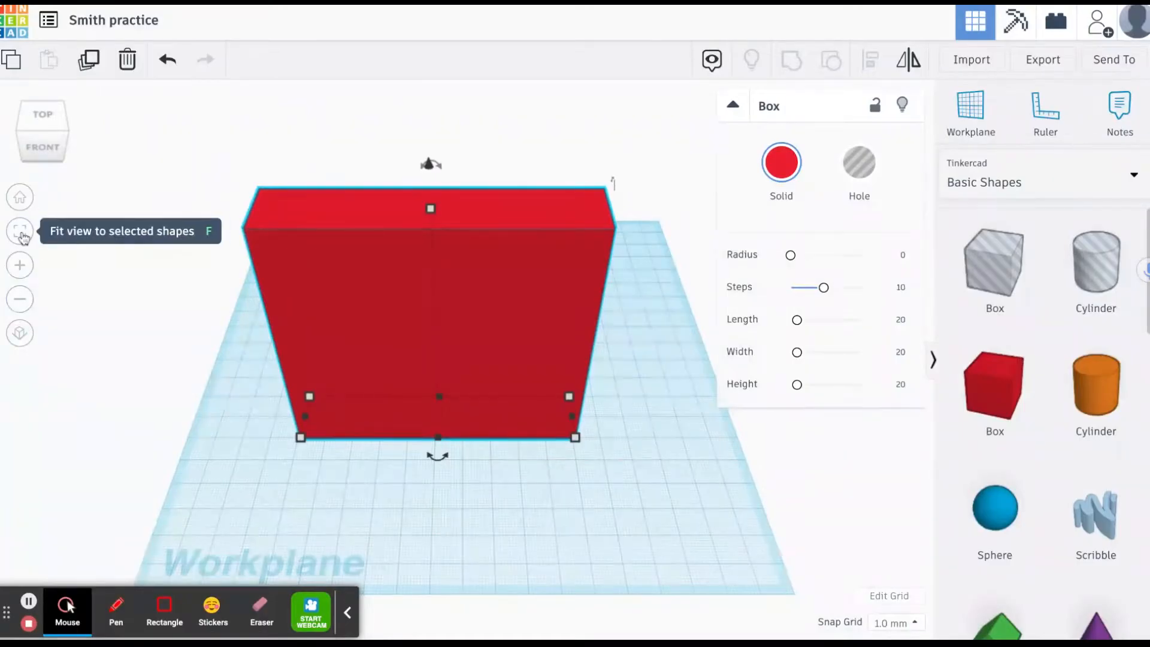
{"action": "left_click", "coordinate": [21, 236]}
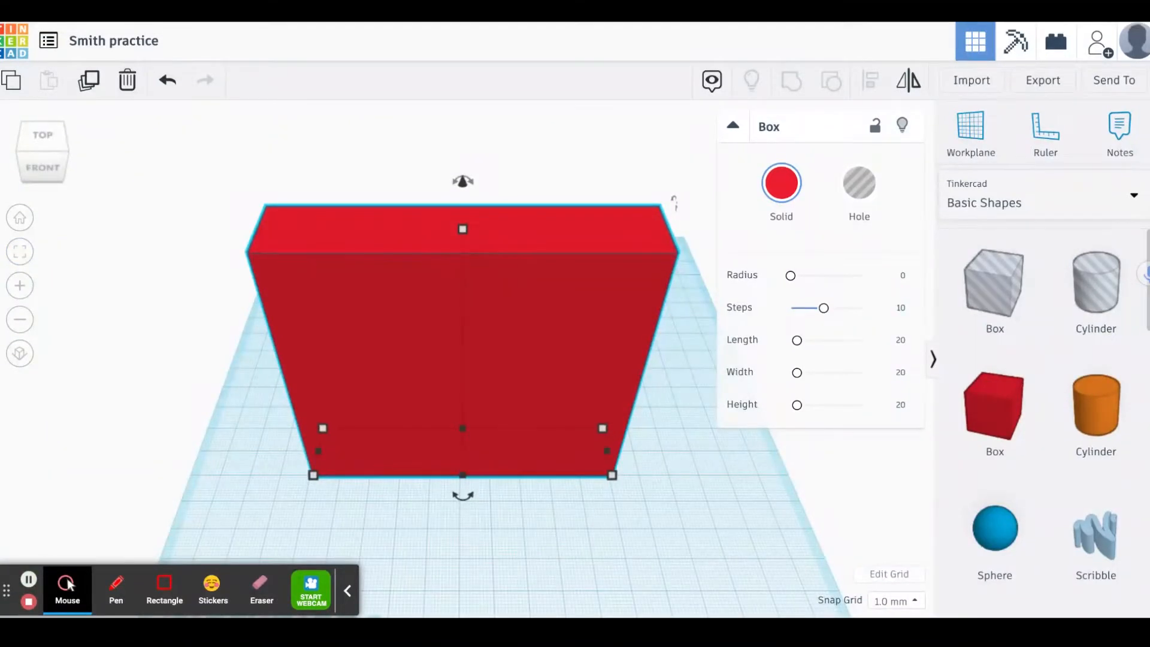
{"action": "left_click_drag", "start_coordinate": [378, 393], "coordinate": [318, 211]}
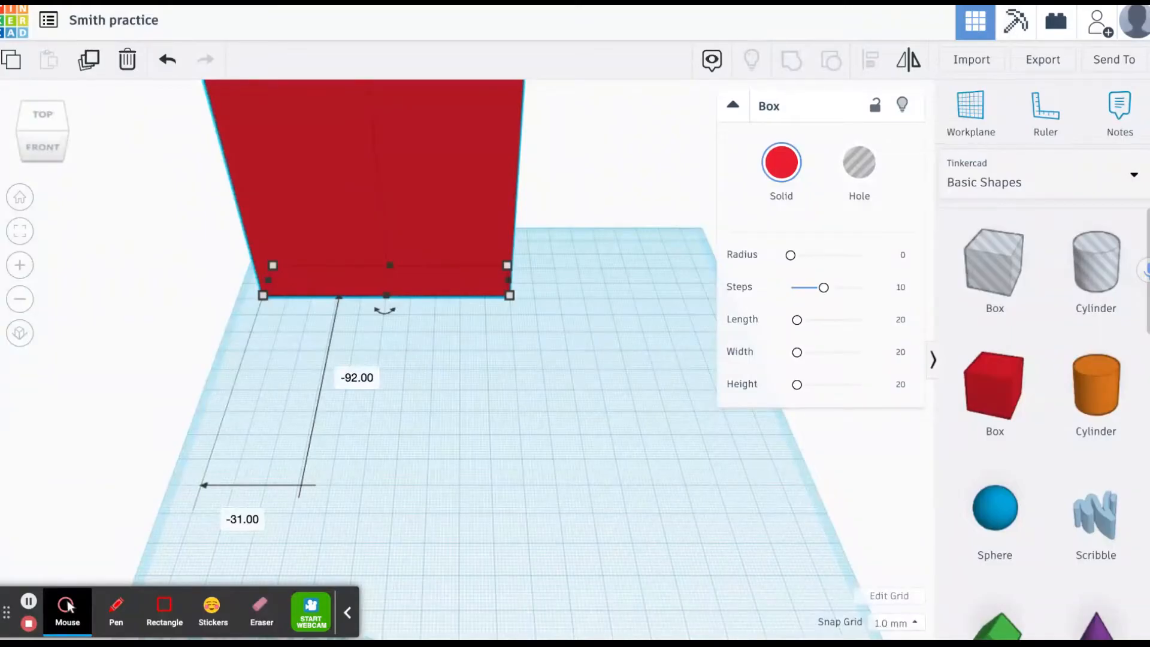
Nudge the box to the right along the back of the workplane in small grid increments.
{"action": "key", "text": "Right"}
{"action": "key", "text": "Right"}
{"action": "key", "text": "Right"}
{"action": "key", "text": "Right"}
{"action": "key", "text": "Right"}
{"action": "key", "text": "Right"}
{"action": "key", "text": "Right"}
{"action": "key", "text": "Right"}
{"action": "key", "text": "Right"}
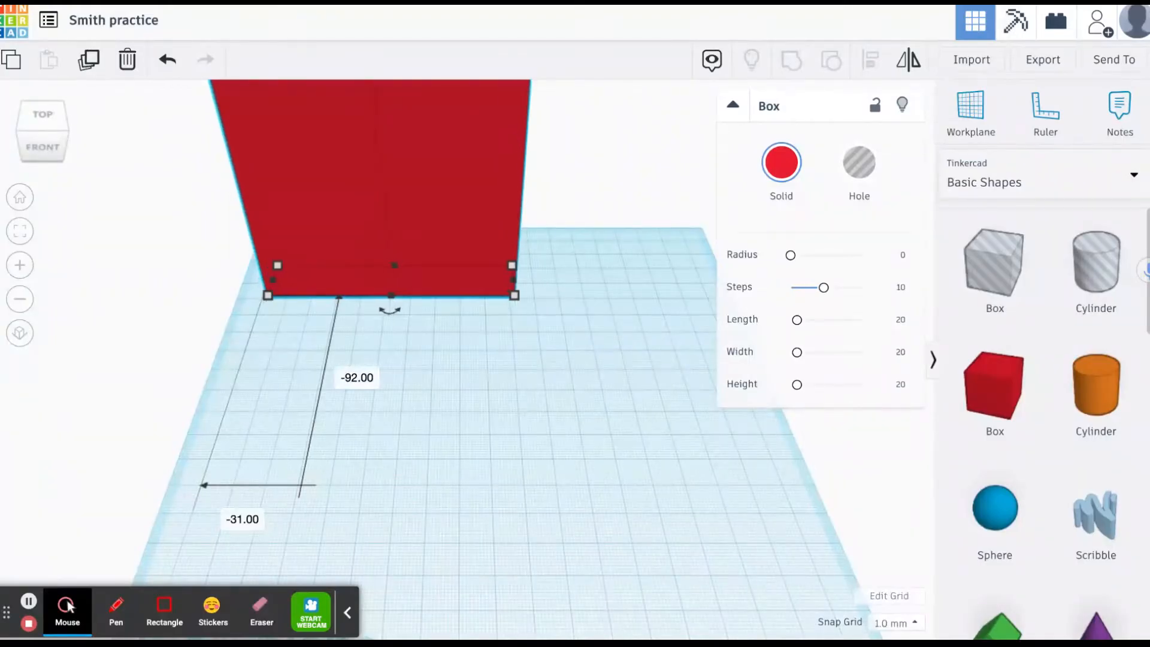
{"action": "key", "text": "Right"}
{"action": "key", "text": "Right"}
{"action": "key", "text": "Right"}
{"action": "key", "text": "Right"}
{"action": "key", "text": "Right"}
{"action": "key", "text": "Right"}
{"action": "key", "text": "Right"}
{"action": "key", "text": "Right"}
{"action": "key", "text": "Right"}
{"action": "key", "text": "Right"}
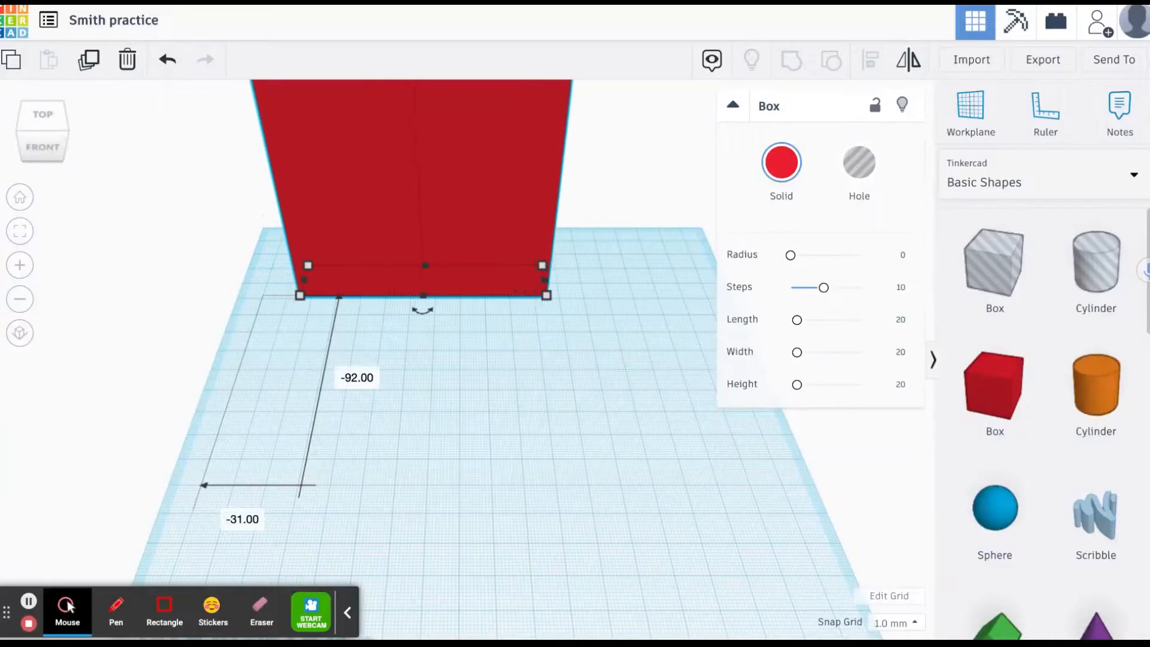
Nudge the box a short distance back to the left in small grid increments.
{"action": "key", "text": "Left"}
{"action": "key", "text": "Left"}
{"action": "key", "text": "Left"}
{"action": "key", "text": "Left"}
{"action": "key", "text": "Left"}
{"action": "key", "text": "Left"}
{"action": "key", "text": "Left"}
{"action": "key", "text": "Left"}
{"action": "key", "text": "Left"}
{"action": "key", "text": "Left"}
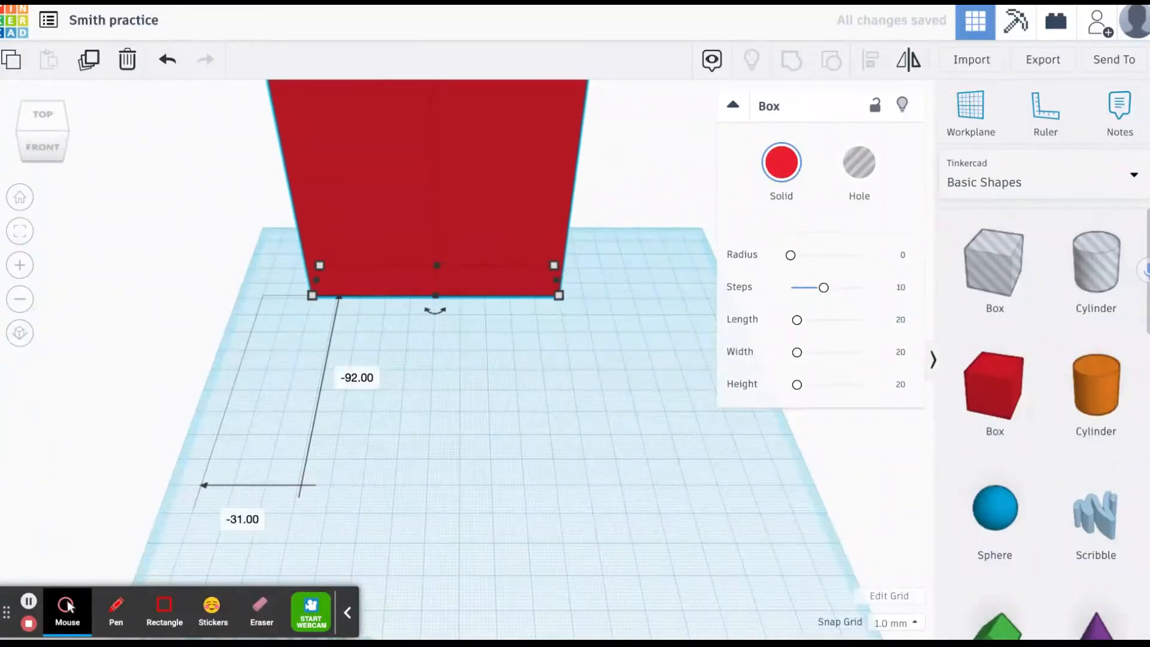
Nudge the box slightly toward the front of the workplane and return it to its previous depth position.
{"action": "key", "text": "Down"}
{"action": "key", "text": "Down"}
{"action": "key", "text": "Down"}
{"action": "key", "text": "Down"}
{"action": "key", "text": "Down"}
{"action": "key", "text": "Down"}
{"action": "key", "text": "Down"}
{"action": "key", "text": "Down"}
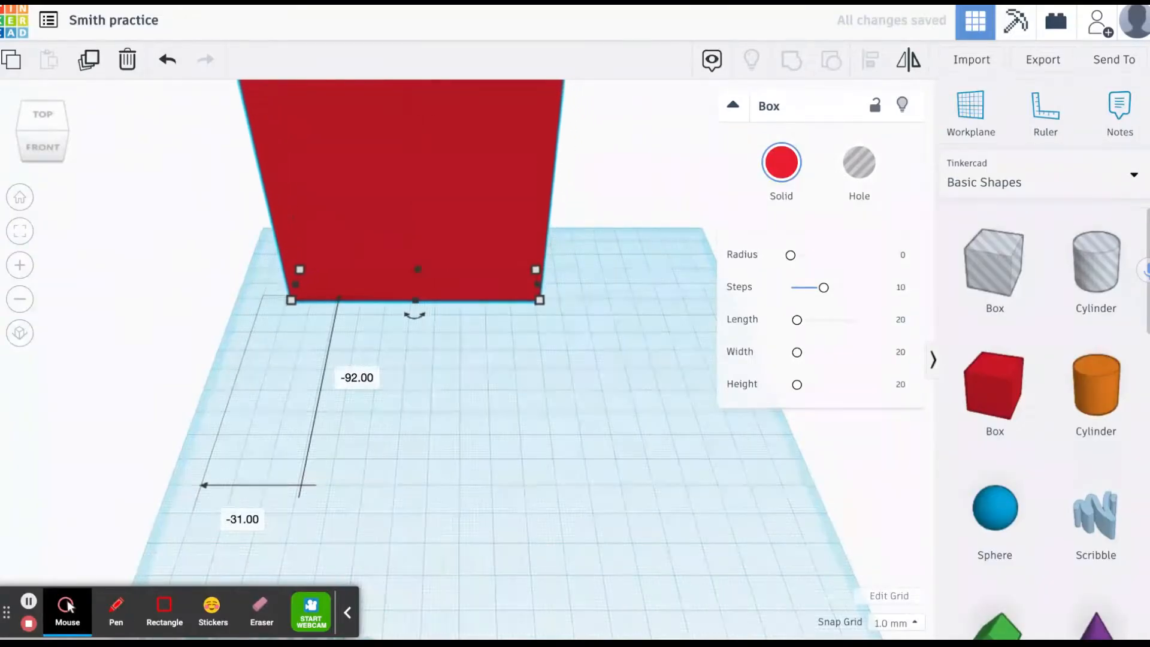
{"action": "key", "text": "Up"}
{"action": "key", "text": "Up"}
{"action": "key", "text": "Up"}
{"action": "key", "text": "Up"}
{"action": "key", "text": "Up"}
{"action": "key", "text": "Up"}
{"action": "key", "text": "Up"}
{"action": "key", "text": "Up"}
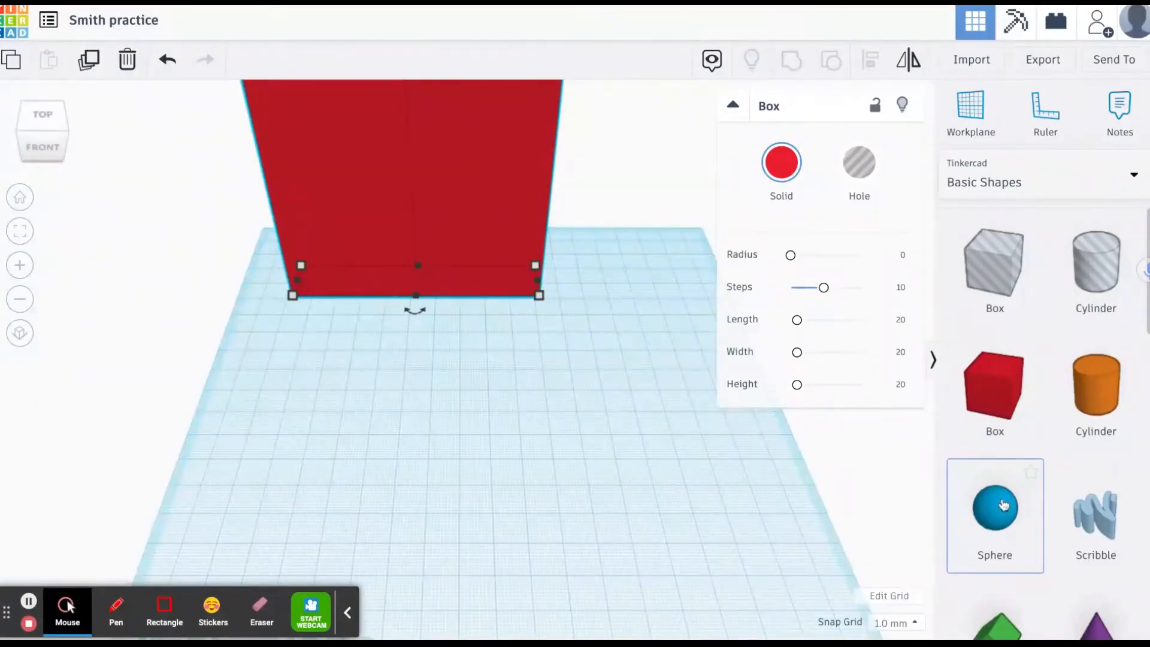
Place a blue sphere on the workplane in front of the red box.
{"action": "left_click_drag", "start_coordinate": [1003, 504], "coordinate": [531, 407]}
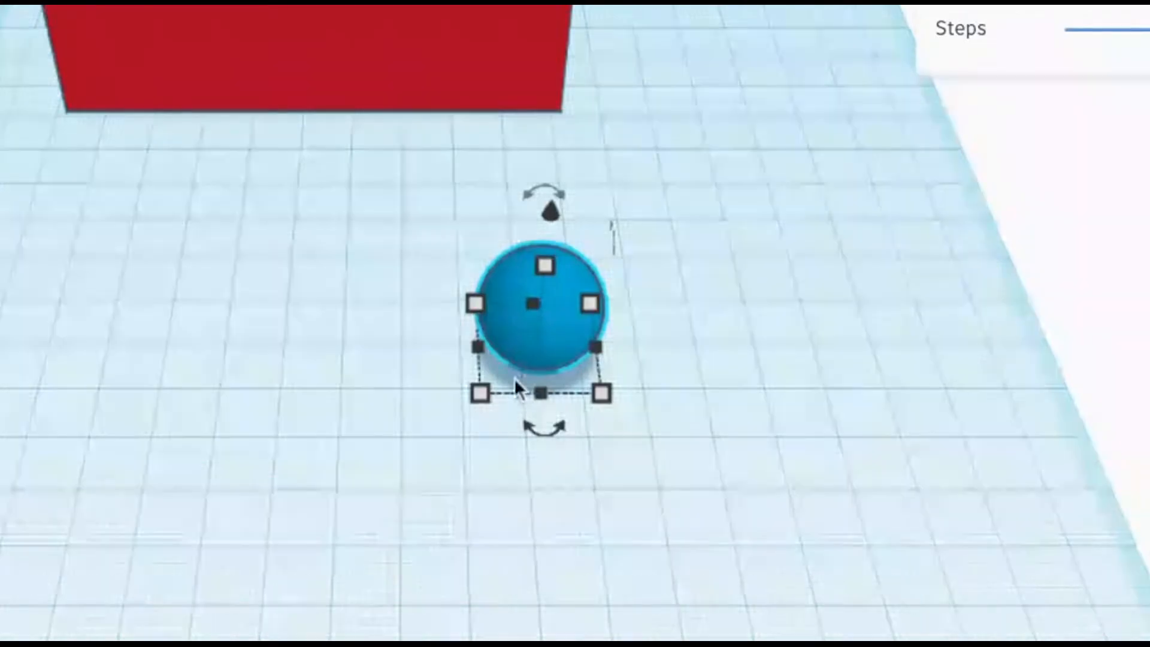
Resize the blue sphere on the workplane to 15 mm wide and 30 mm long.
{"action": "mouse_move", "coordinate": [490, 393]}
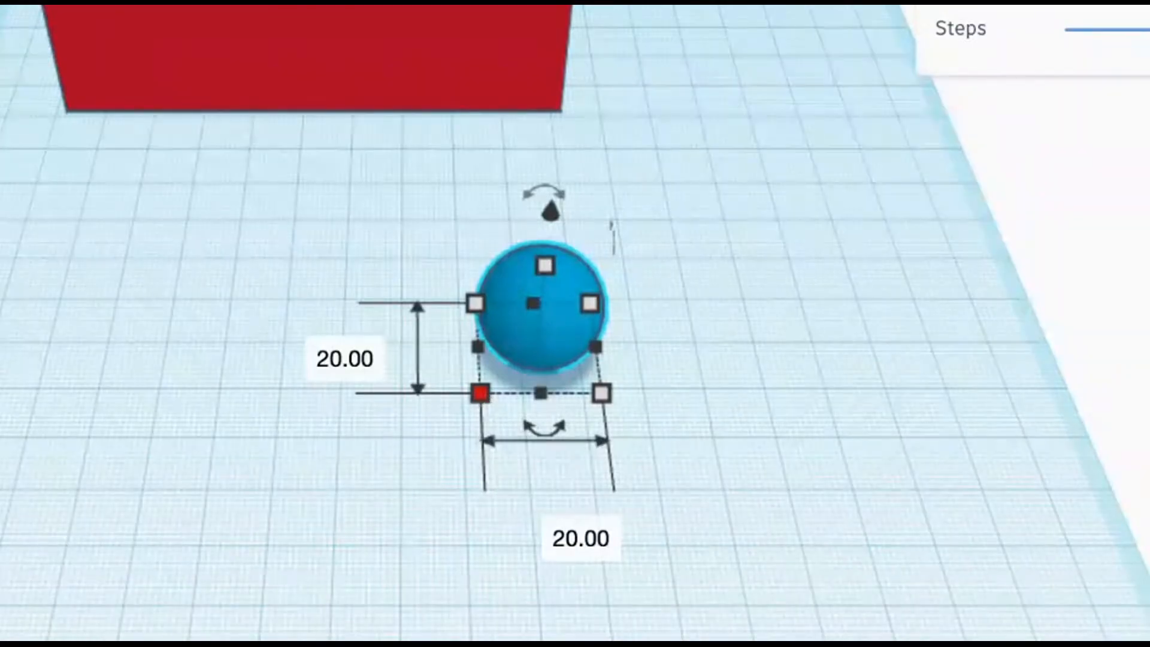
{"action": "left_click", "coordinate": [485, 394]}
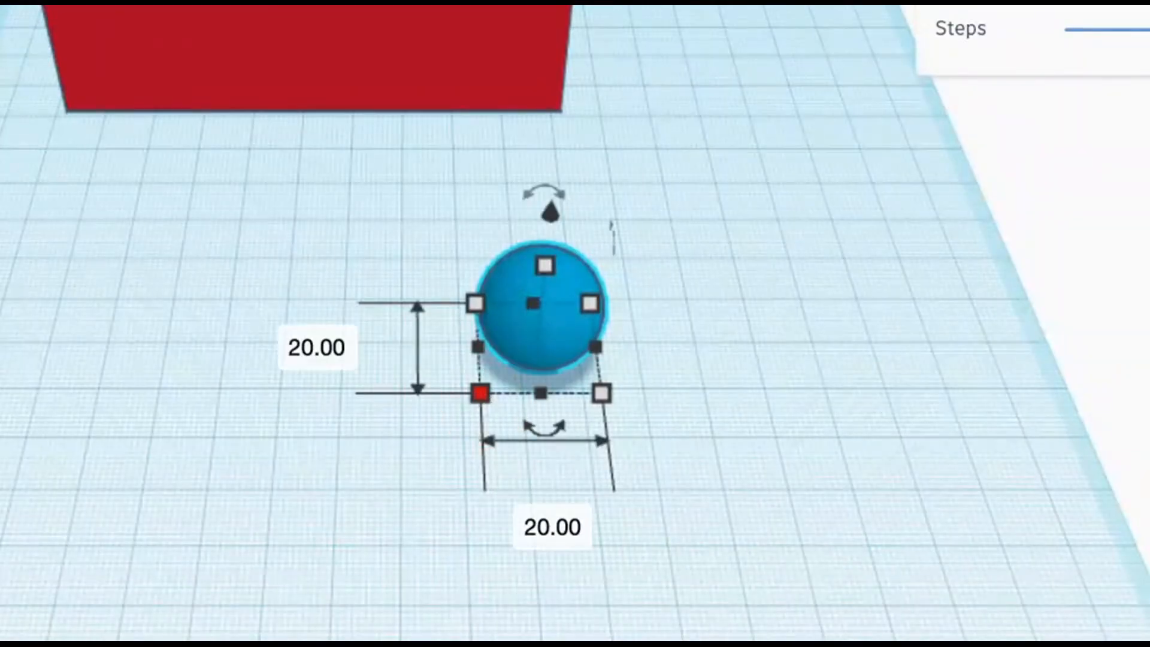
{"action": "left_click", "coordinate": [537, 528]}
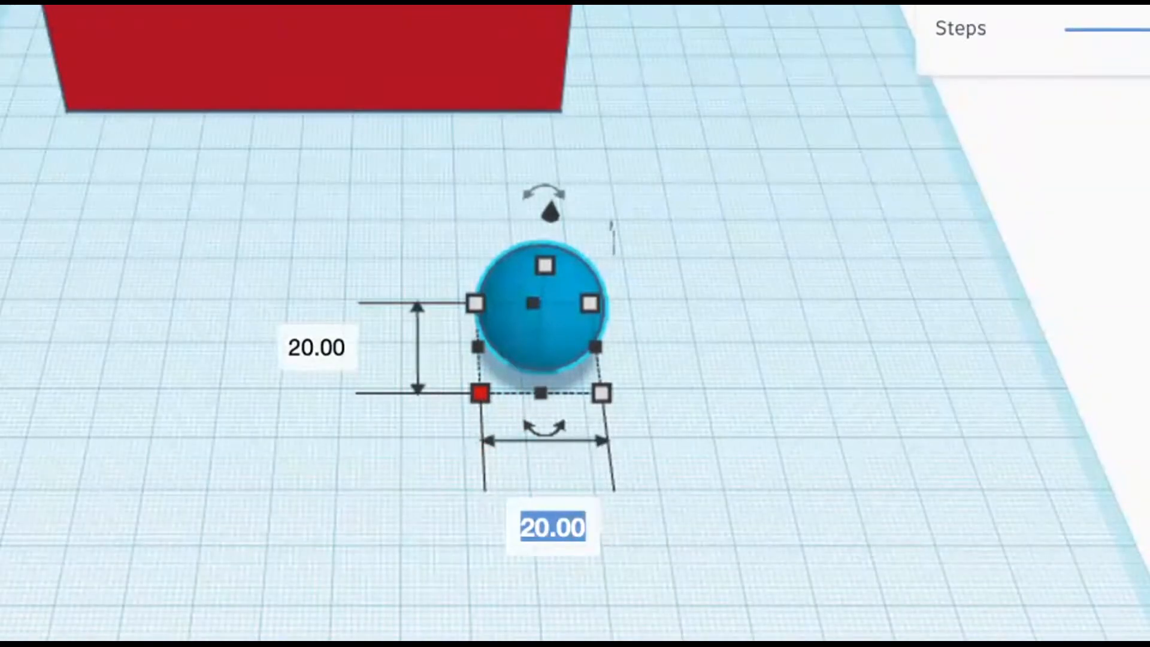
{"action": "type", "text": "15"}
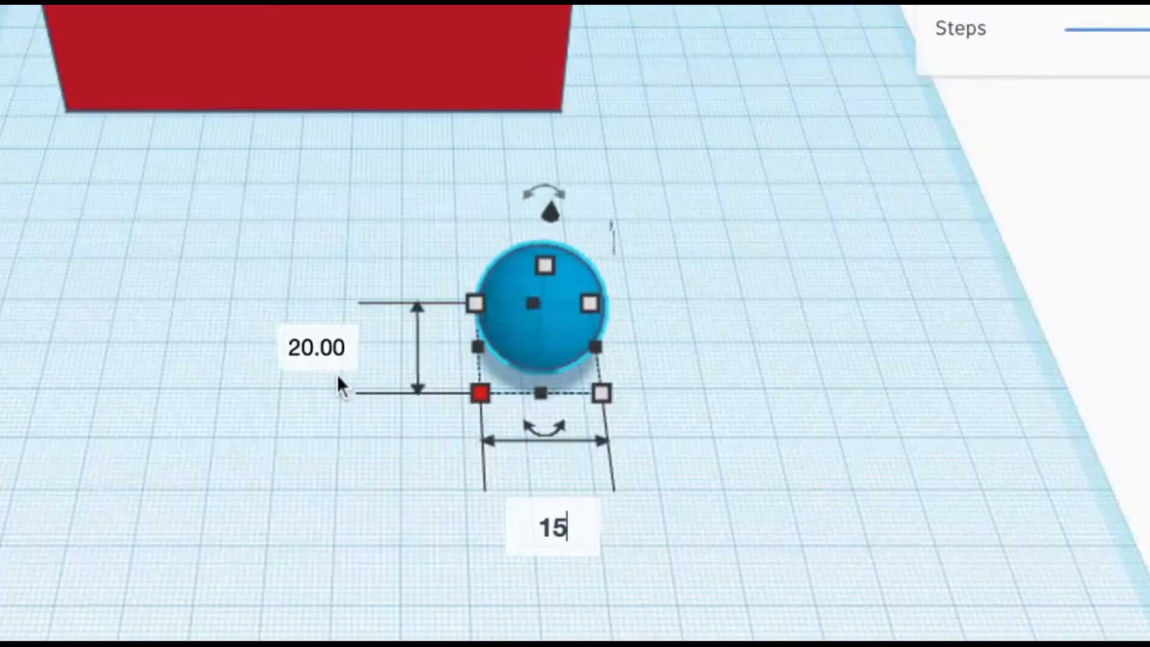
{"action": "left_click", "coordinate": [331, 355]}
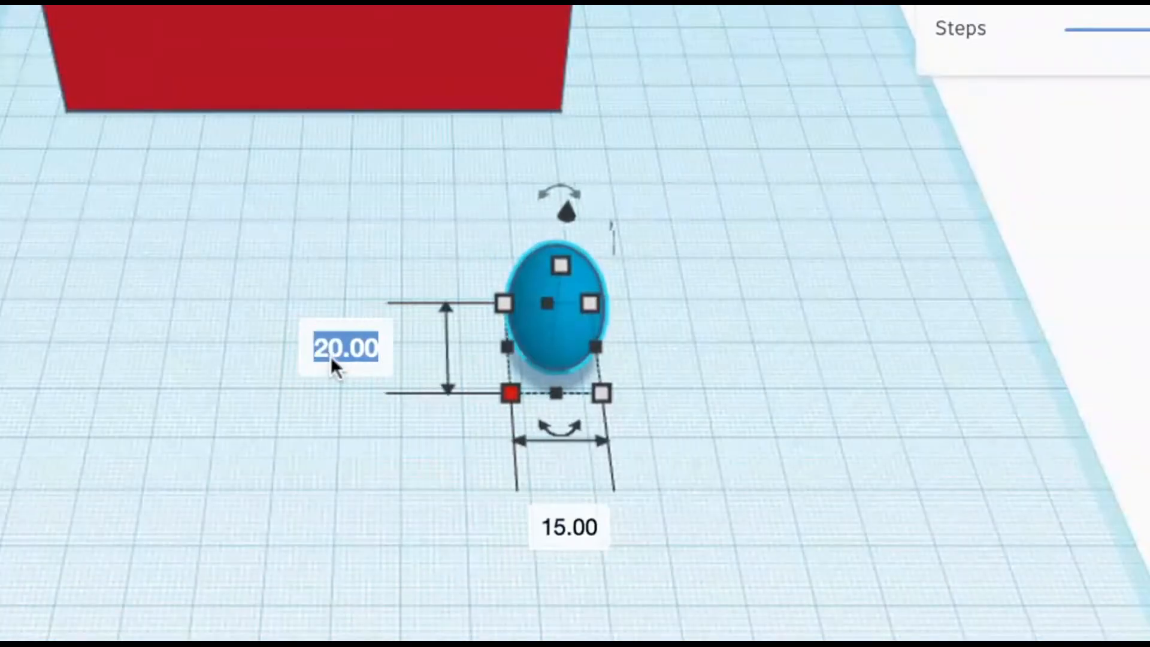
{"action": "type", "text": "30"}
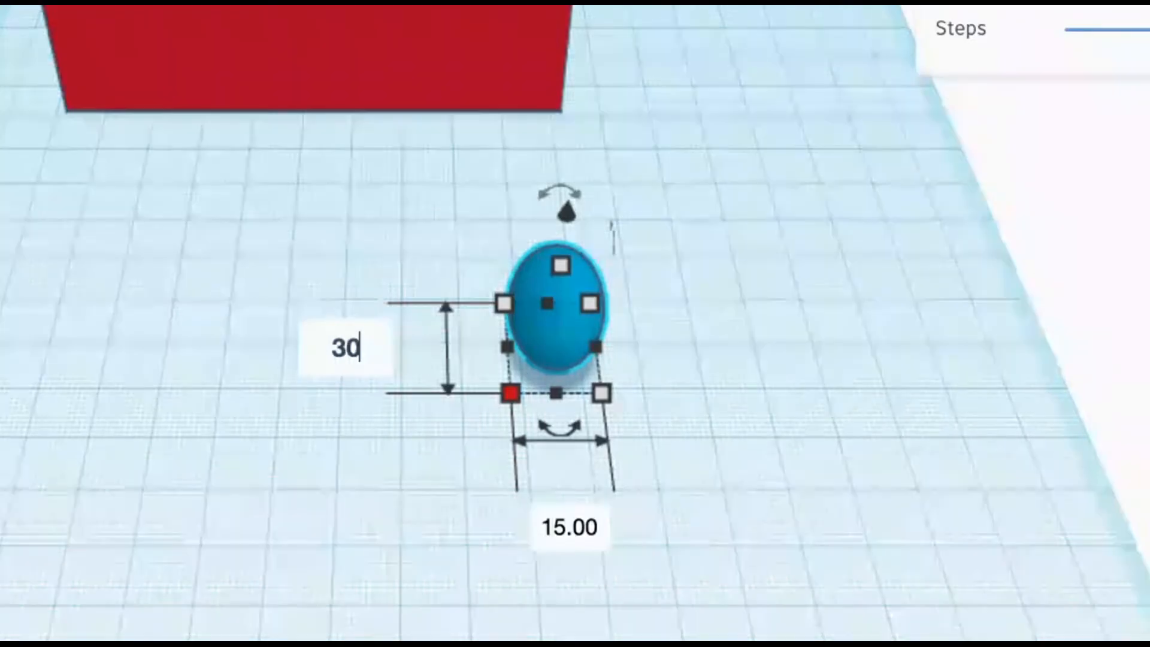
{"action": "key", "text": "Return"}
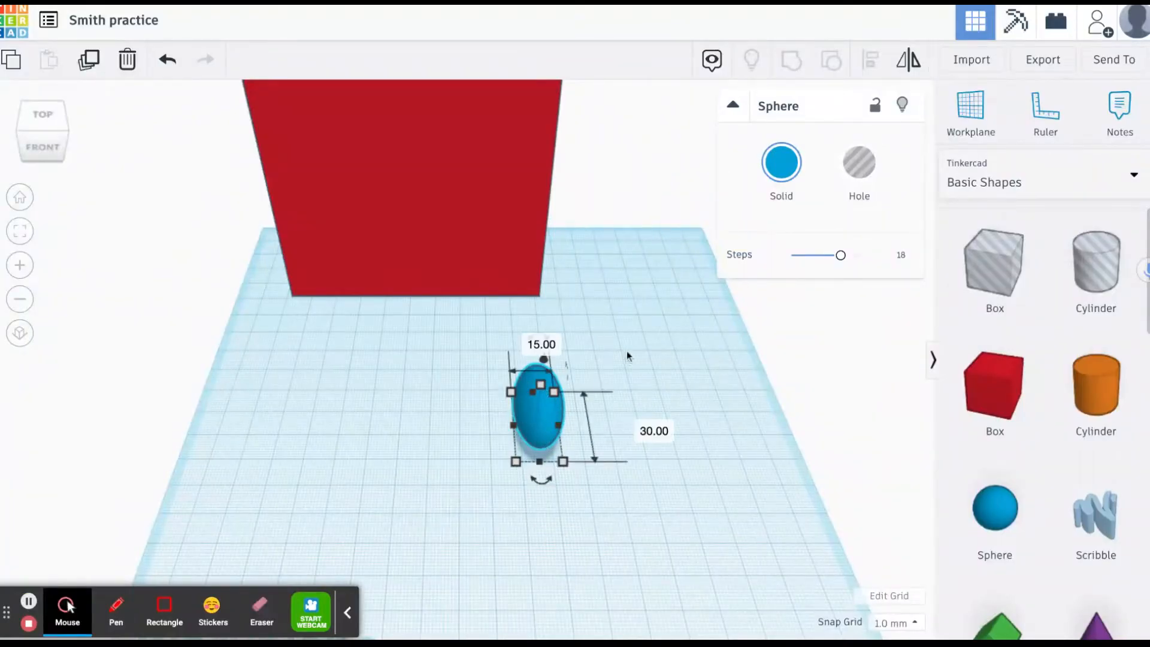
Change the stretched sphere's solid colour to the dark green preset.
{"action": "left_click", "coordinate": [778, 169]}
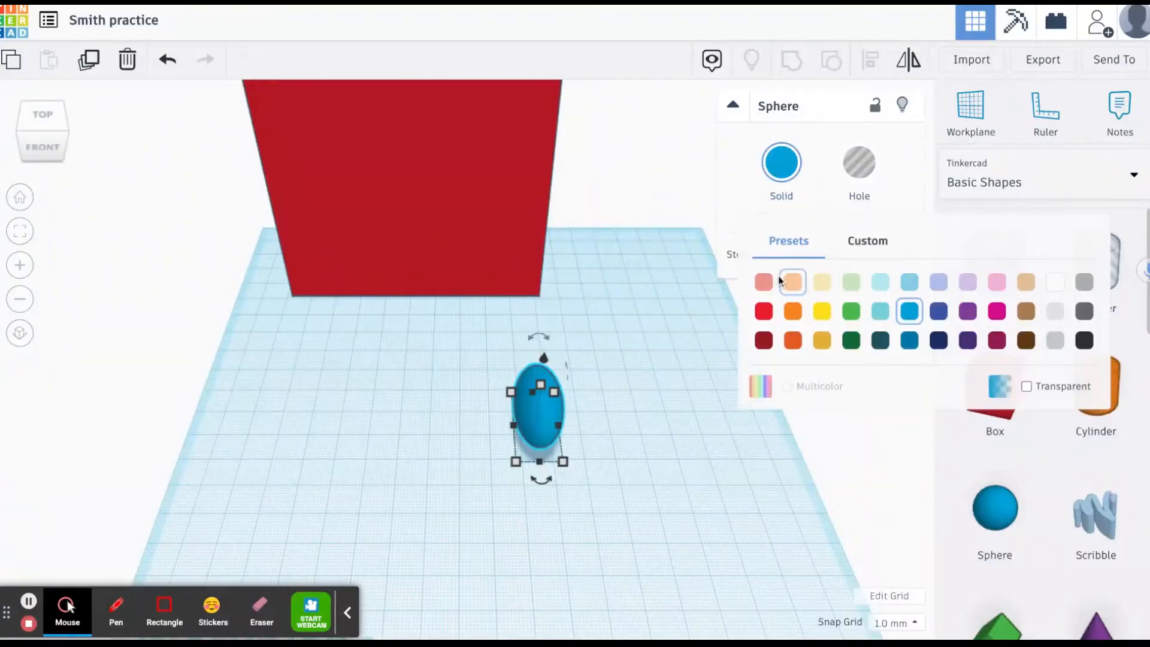
{"action": "left_click", "coordinate": [849, 341]}
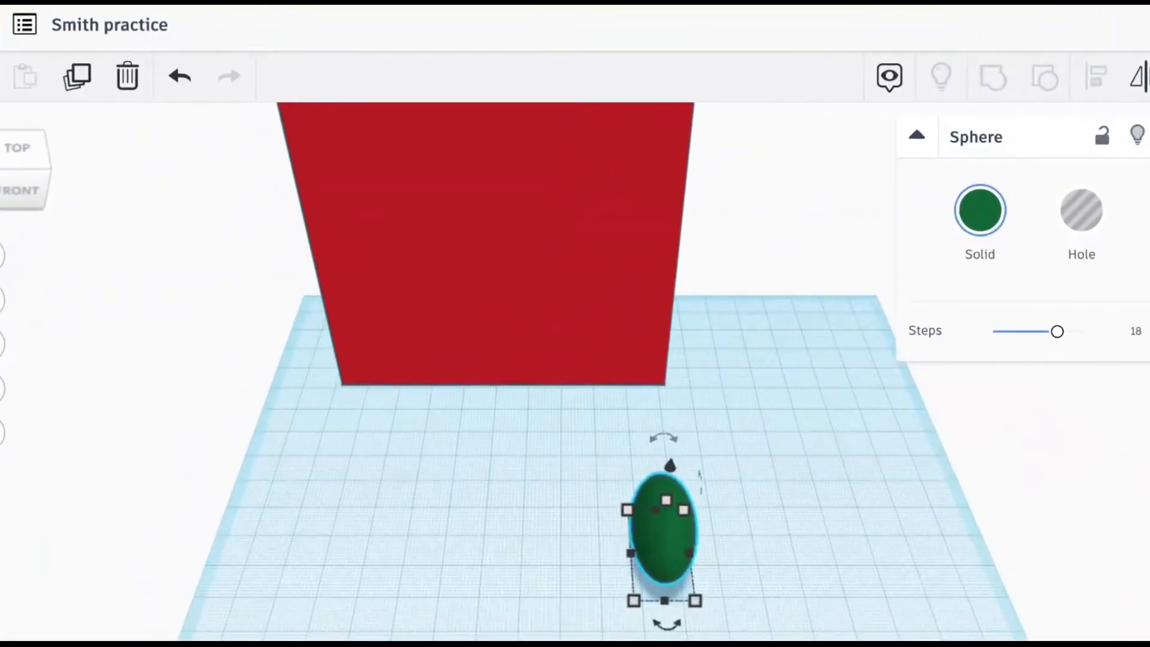
Rotate the green stretched sphere 90° flat on the workplane so its long side runs parallel to the box's front.
{"action": "mouse_move", "coordinate": [669, 629]}
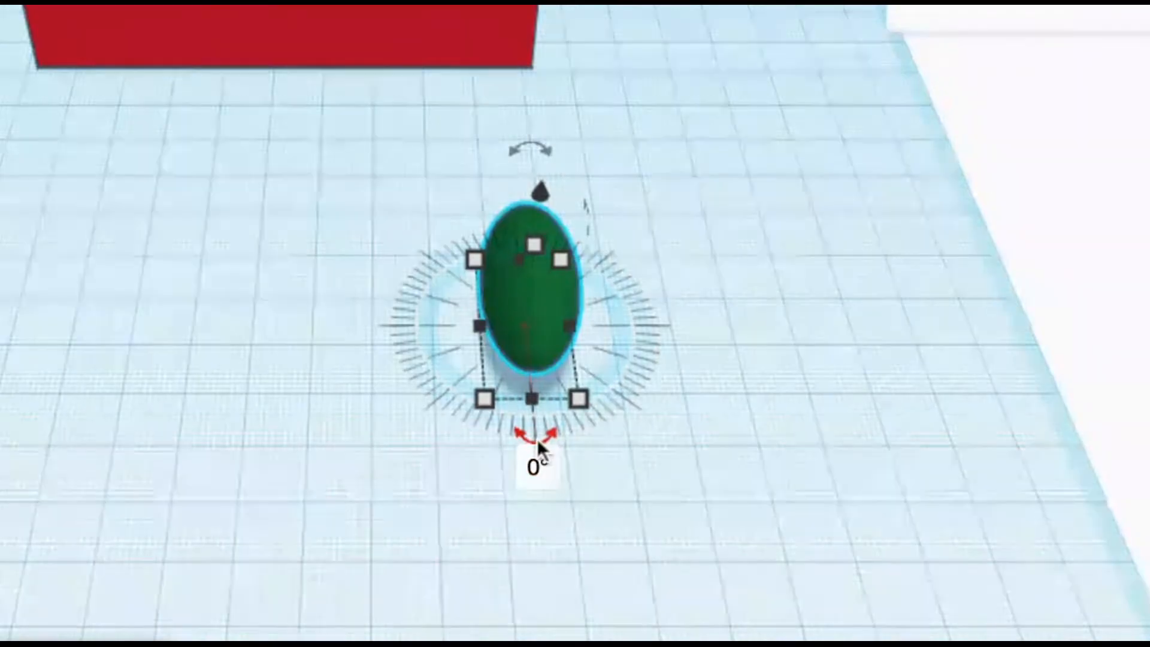
{"action": "left_click_drag", "start_coordinate": [537, 440], "coordinate": [407, 330]}
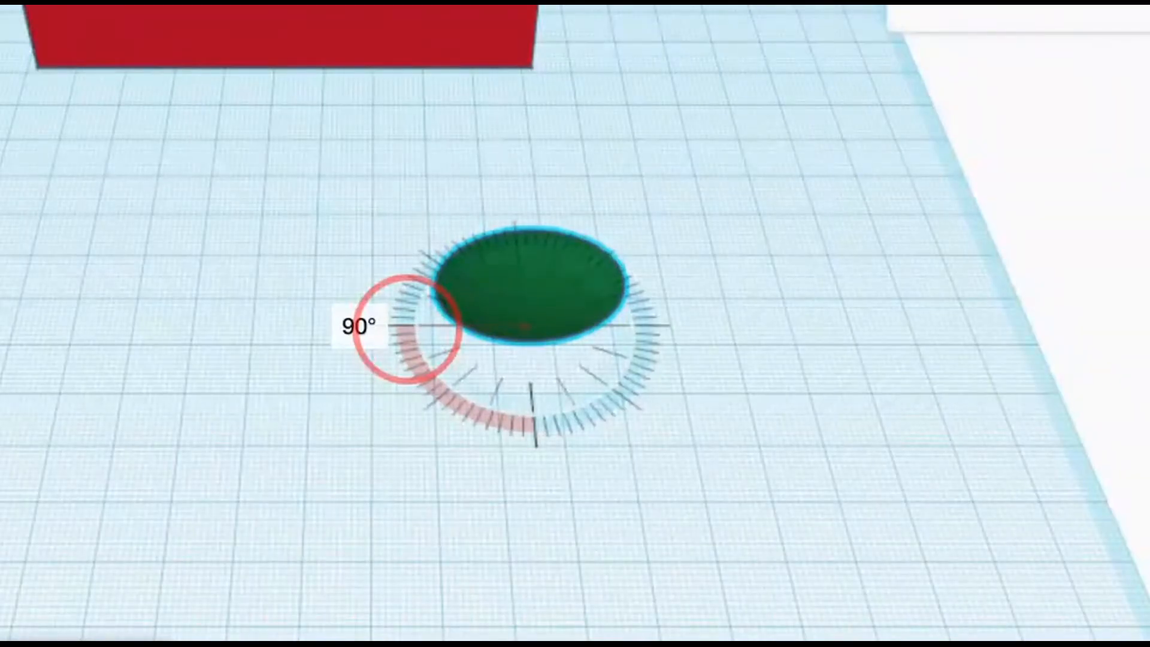
{"action": "left_click_drag", "start_coordinate": [407, 328], "coordinate": [407, 329]}
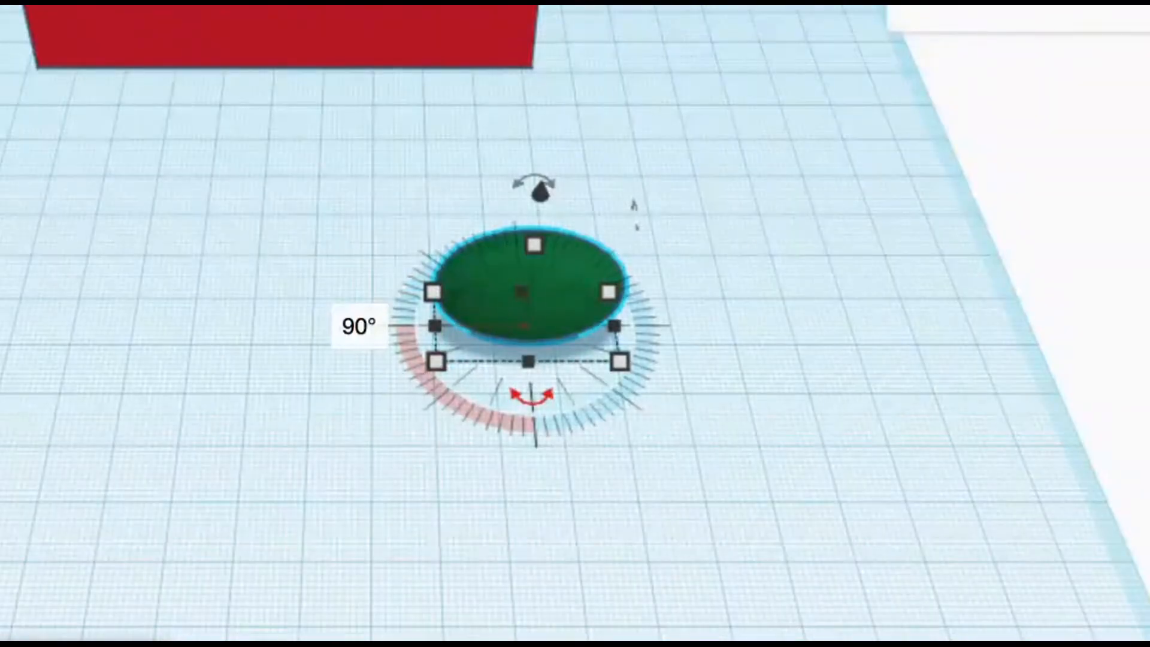
{"action": "left_click", "coordinate": [398, 326]}
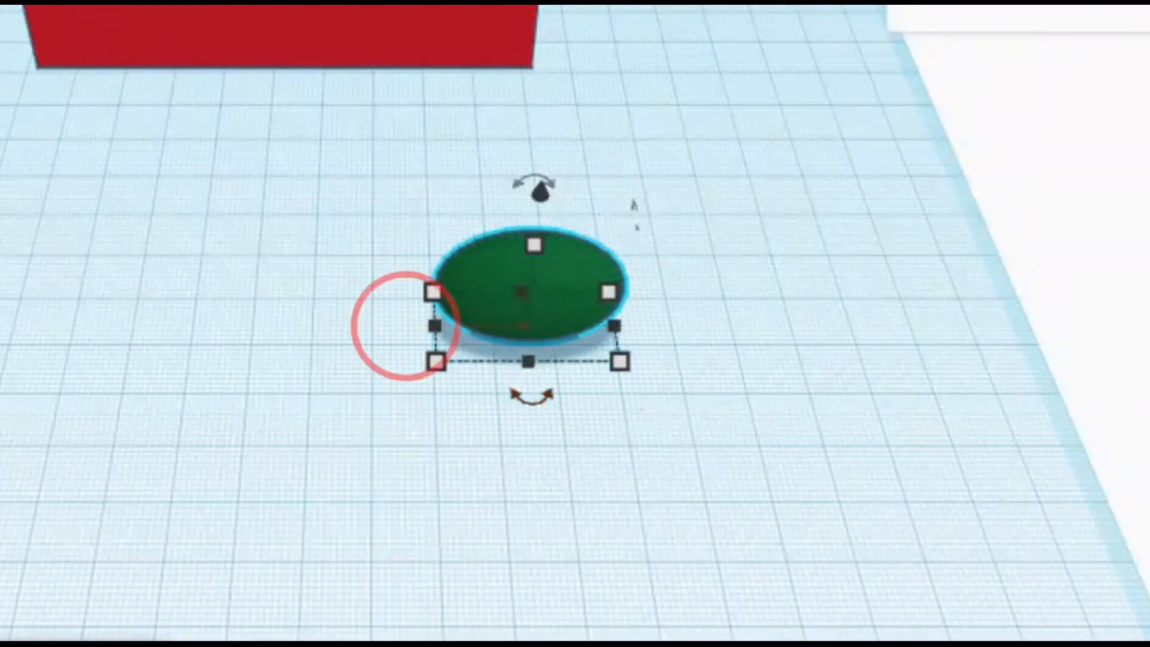
{"action": "left_click", "coordinate": [475, 291]}
Rotate the green sphere another quarter turn on the workplane and undo both rotations.
{"action": "mouse_move", "coordinate": [524, 393]}
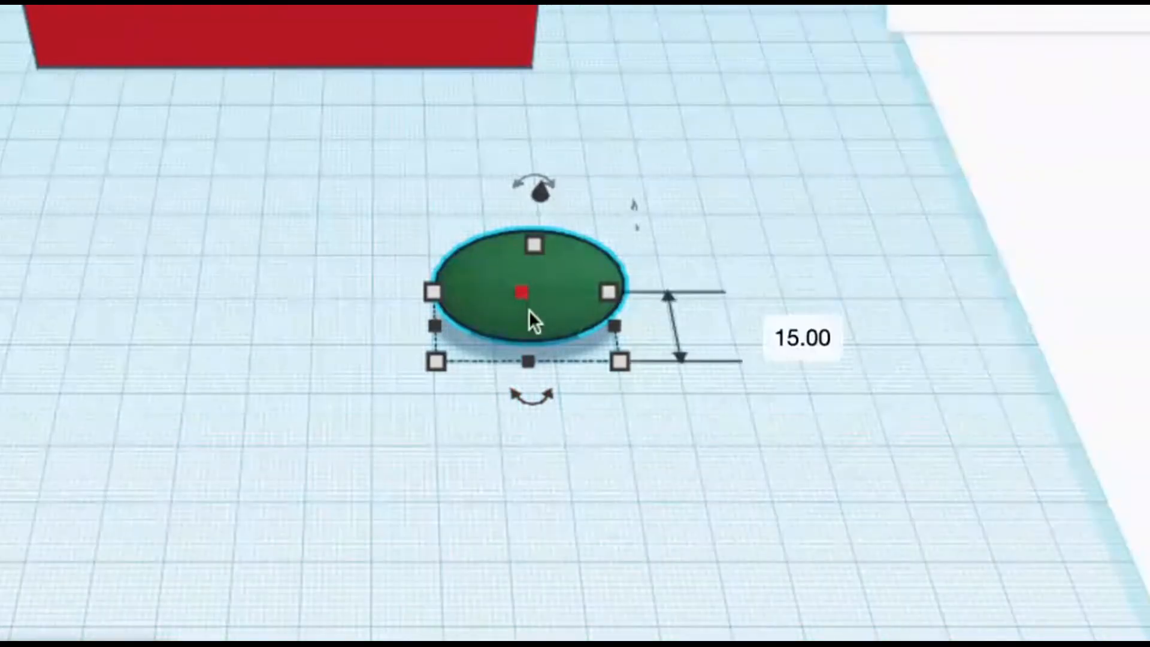
{"action": "mouse_move", "coordinate": [530, 411]}
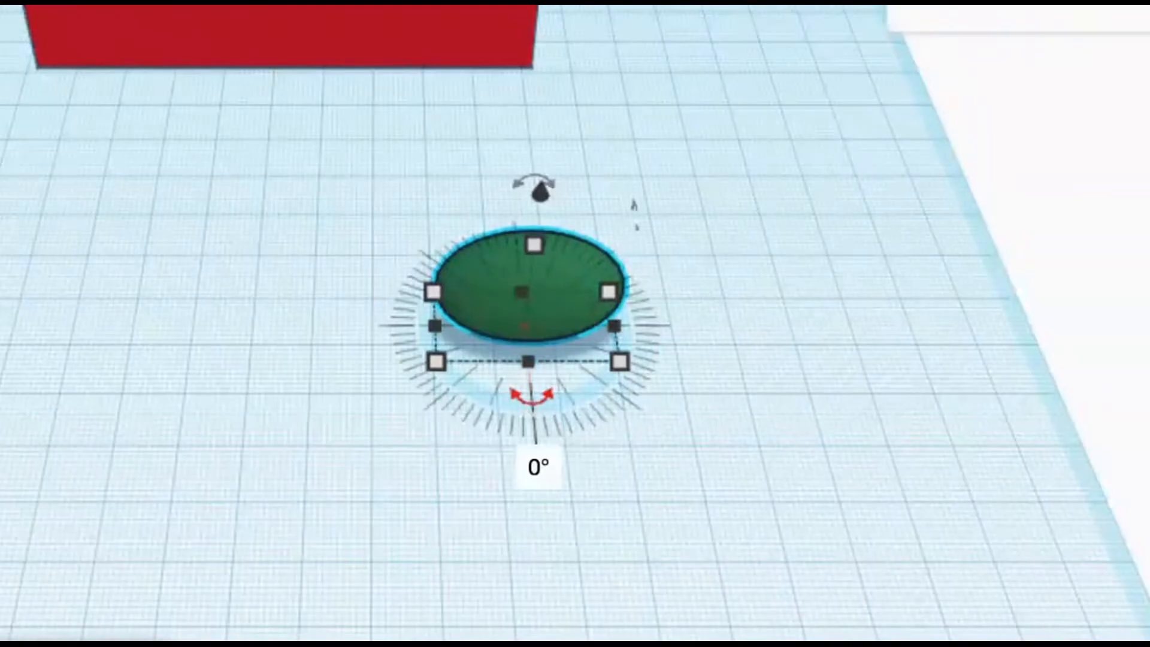
{"action": "left_click_drag", "start_coordinate": [530, 397], "coordinate": [395, 329]}
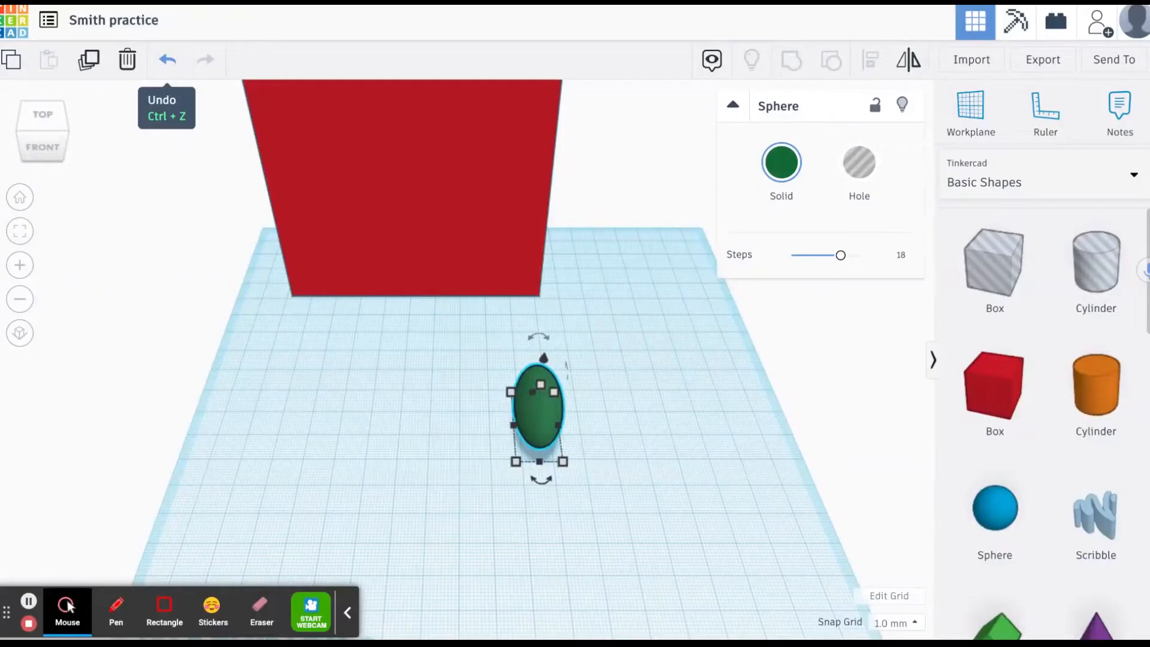
{"action": "key", "text": "ctrl+z"}
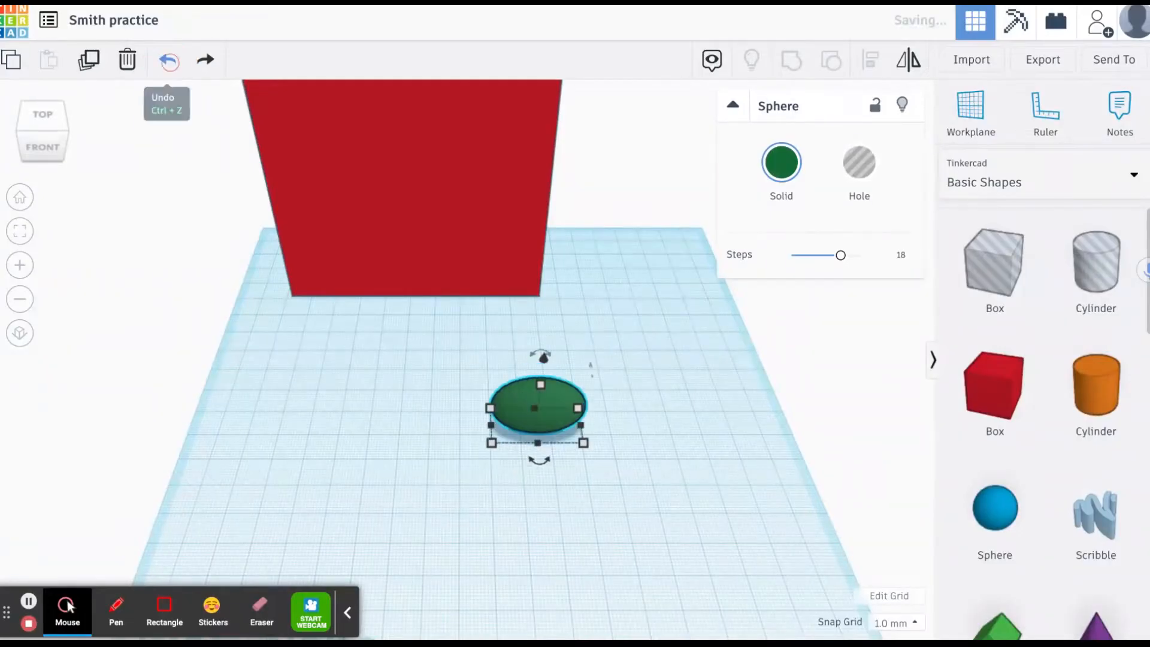
{"action": "left_click", "coordinate": [167, 59]}
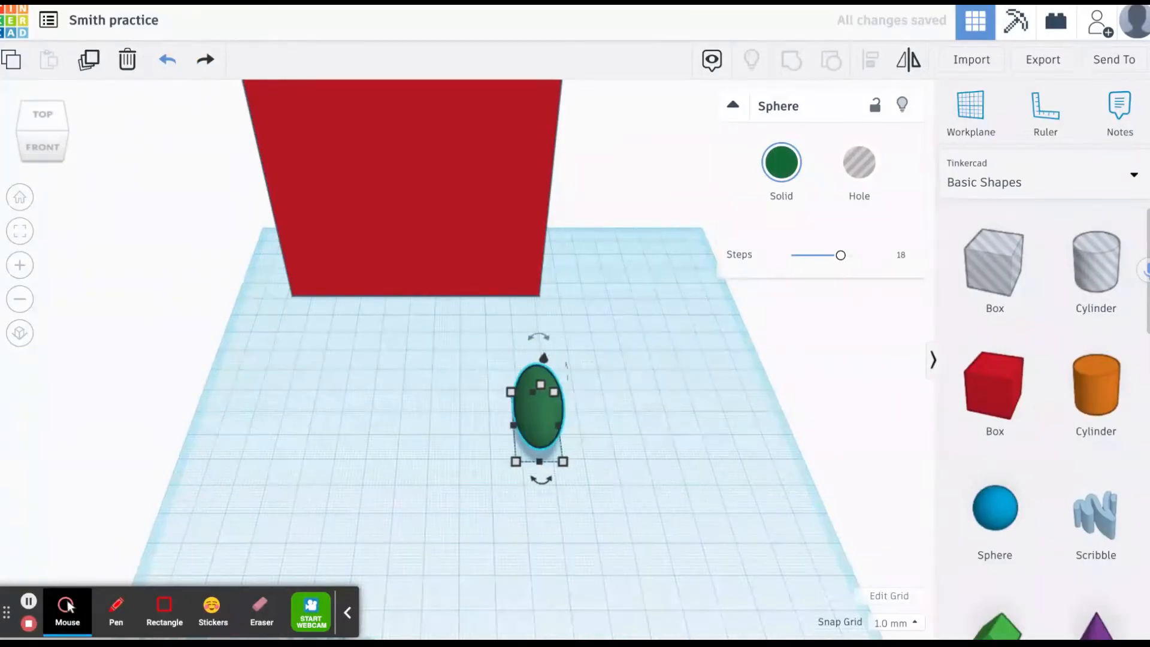
Try turning the green sphere half a turn on the workplane, and undo that rotation.
{"action": "left_click_drag", "start_coordinate": [540, 481], "coordinate": [540, 486]}
{"action": "left_click", "coordinate": [540, 484]}
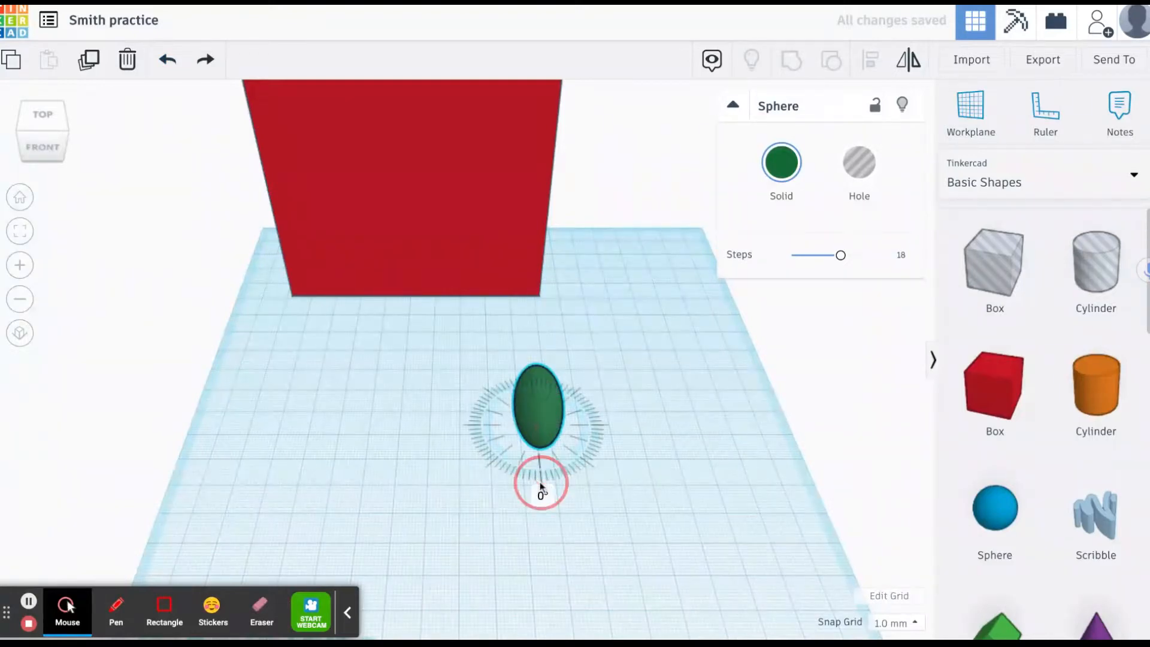
{"action": "left_click_drag", "start_coordinate": [541, 484], "coordinate": [532, 377]}
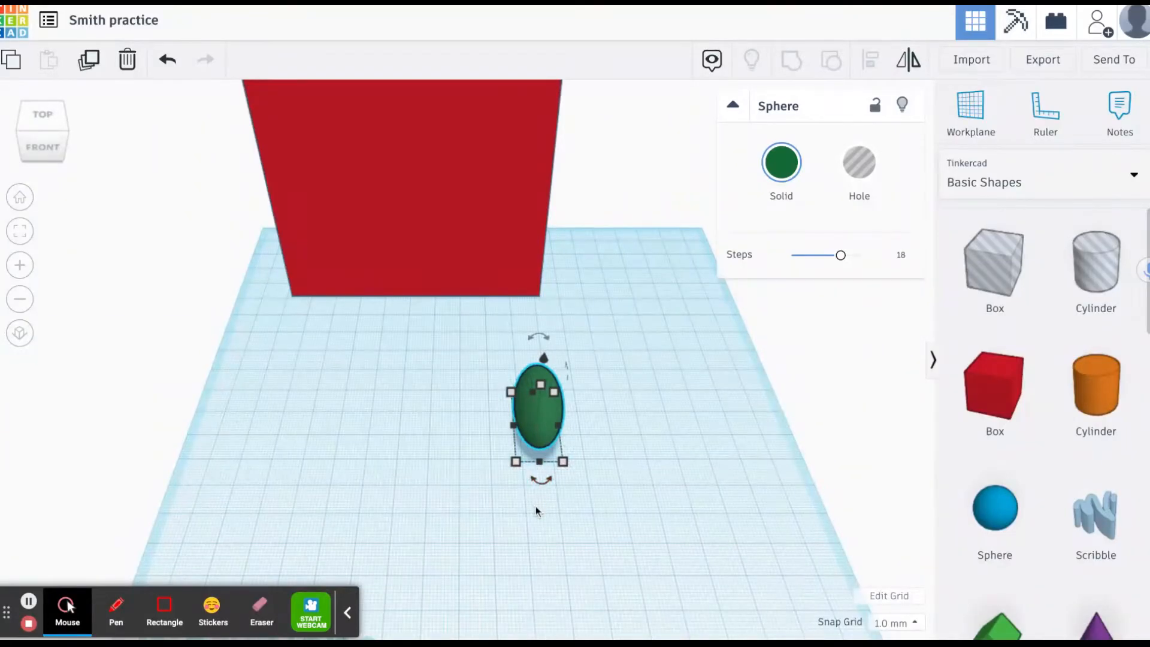
{"action": "left_click", "coordinate": [537, 509]}
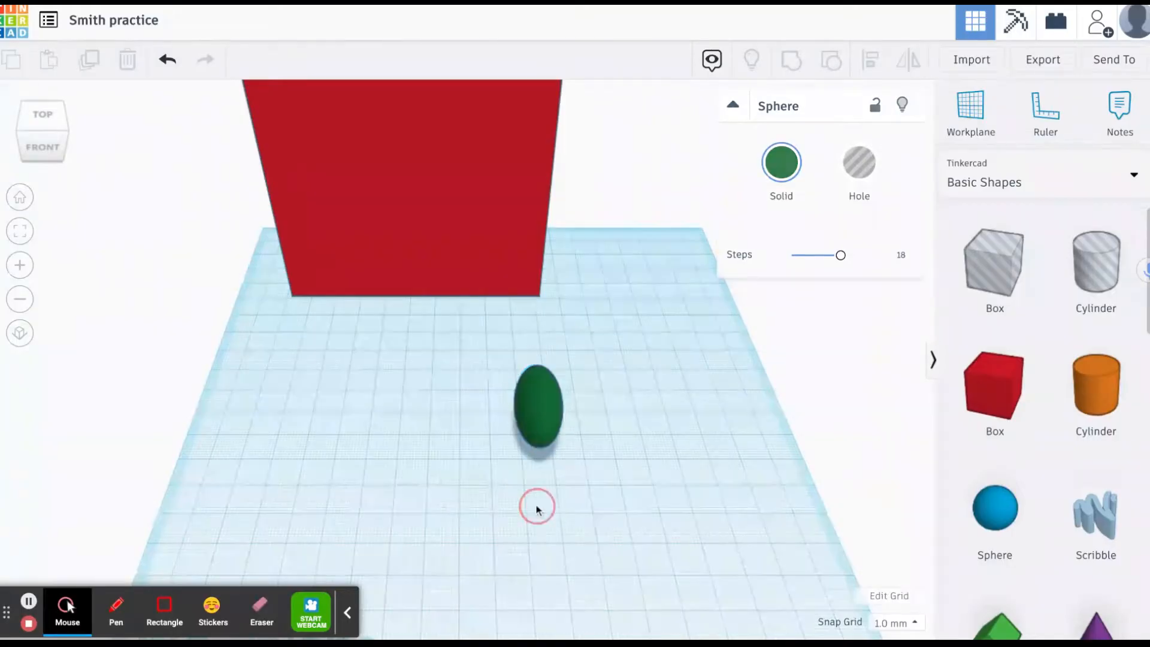
{"action": "left_click", "coordinate": [540, 433]}
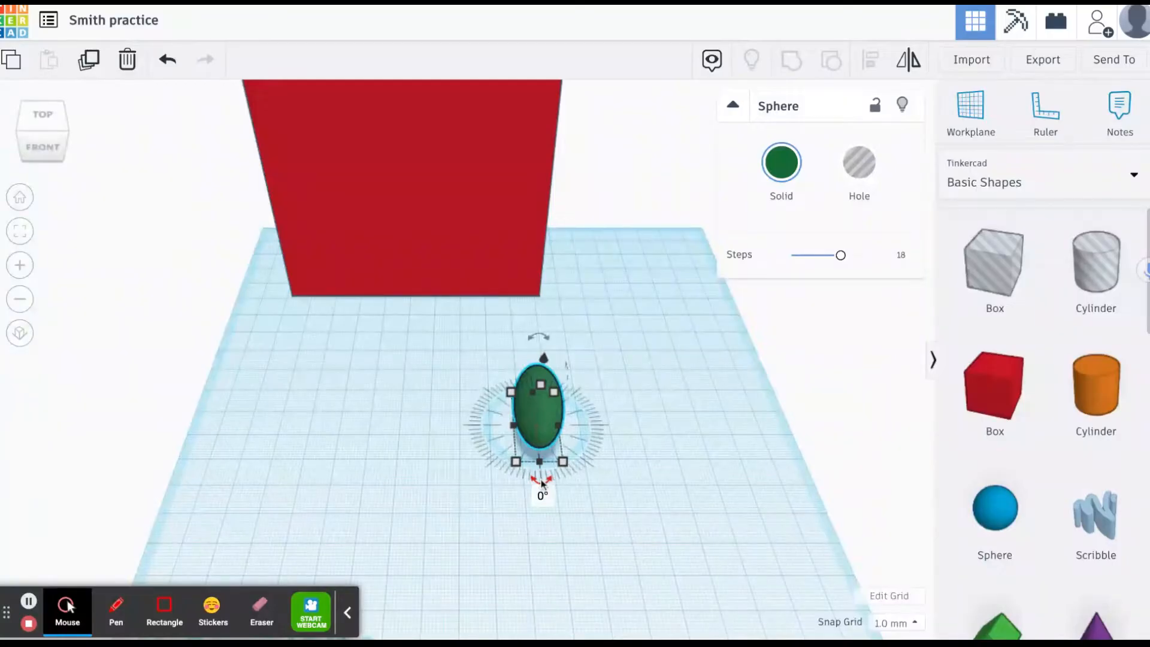
{"action": "left_click", "coordinate": [169, 61]}
Stretch the green sphere's width to 16 mm and undo the resize.
{"action": "mouse_move", "coordinate": [540, 479]}
{"action": "left_mouse_down"}
{"action": "mouse_move", "coordinate": [491, 454]}
{"action": "mouse_move", "coordinate": [468, 419]}
{"action": "mouse_move", "coordinate": [487, 387]}
{"action": "mouse_move", "coordinate": [537, 366]}
{"action": "mouse_move", "coordinate": [575, 389]}
{"action": "mouse_move", "coordinate": [596, 425]}
{"action": "mouse_move", "coordinate": [575, 477]}
{"action": "mouse_move", "coordinate": [545, 481]}
{"action": "left_mouse_up"}
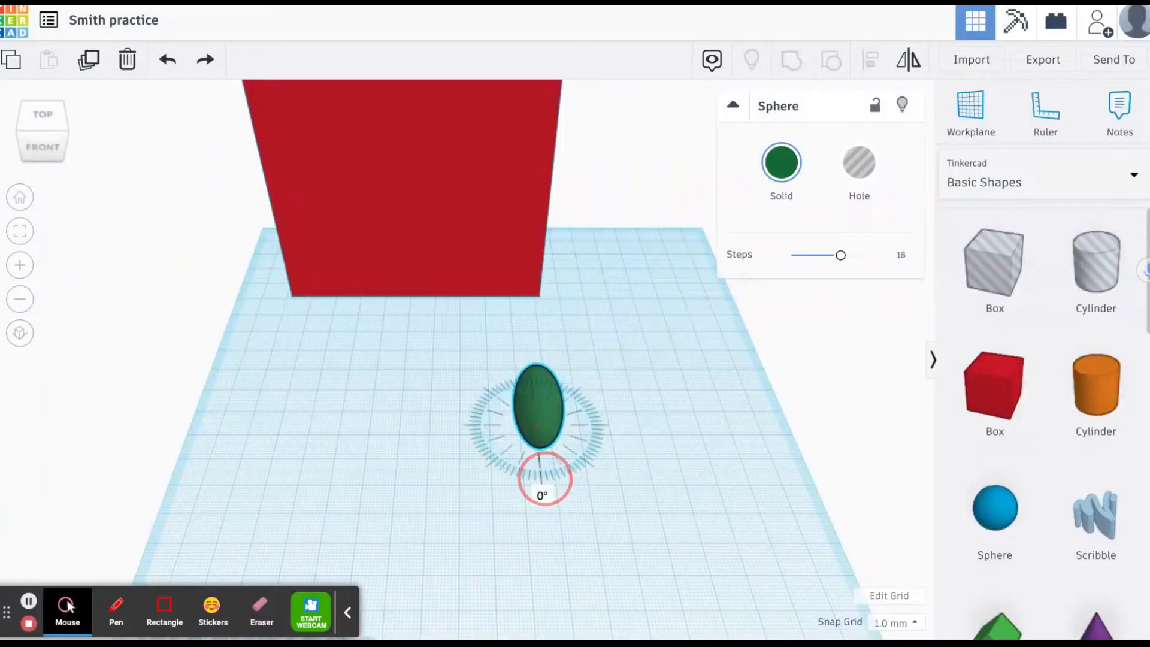
{"action": "left_click_drag", "start_coordinate": [545, 479], "coordinate": [545, 479]}
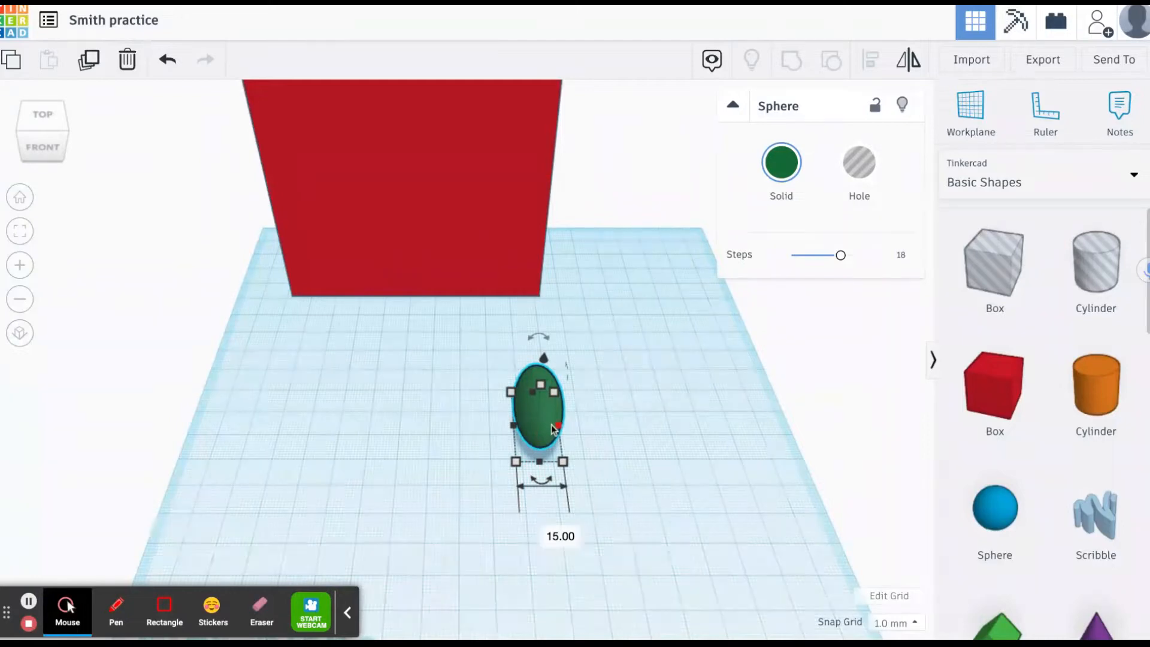
{"action": "left_click_drag", "start_coordinate": [553, 427], "coordinate": [556, 391]}
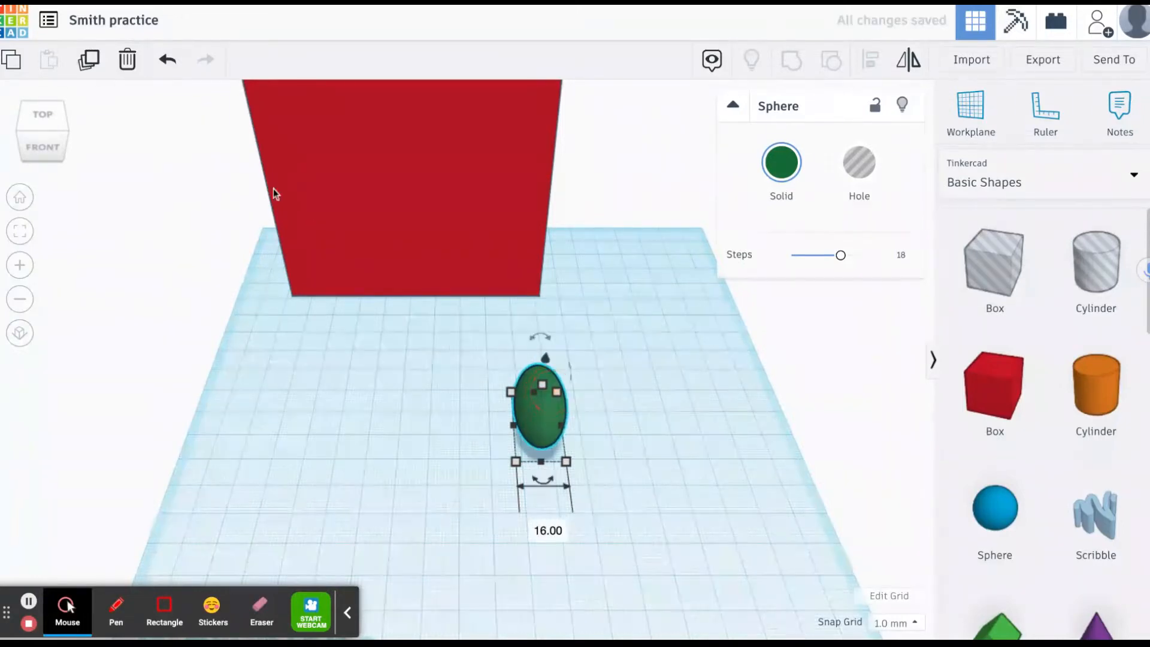
{"action": "left_click", "coordinate": [172, 67]}
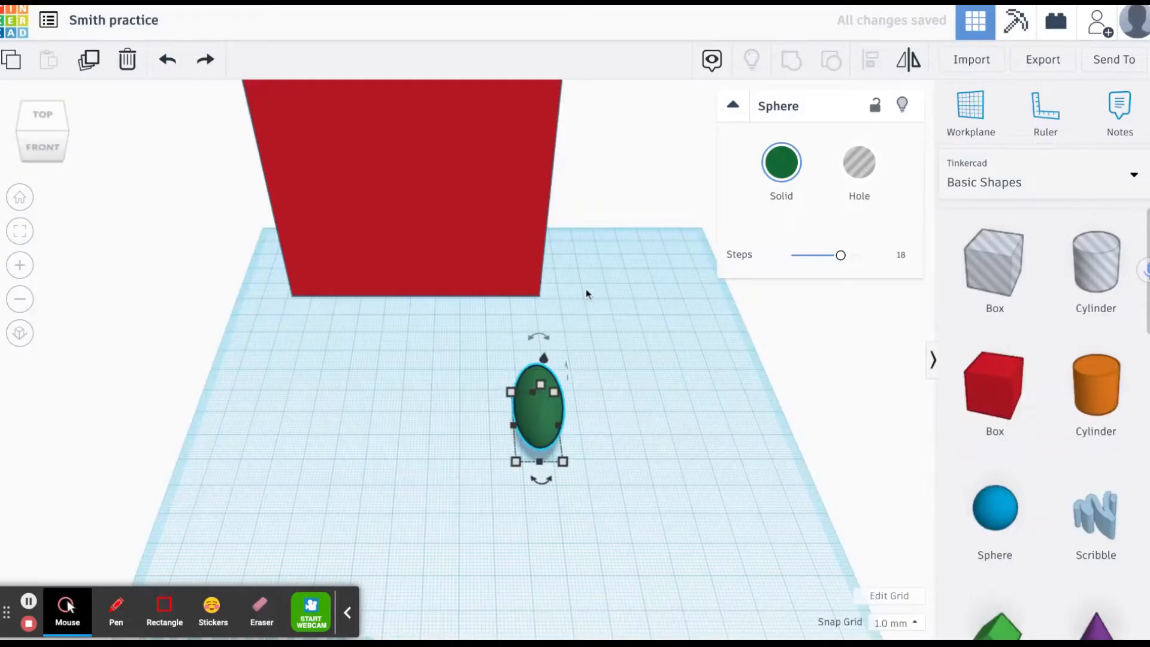
Nudge the green sphere a short distance toward the back of the workplane in small grid increments.
{"action": "key", "text": "Up"}
{"action": "key", "text": "Up"}
{"action": "key", "text": "Up"}
{"action": "key", "text": "Up"}
{"action": "key", "text": "Up"}
{"action": "key", "text": "Up"}
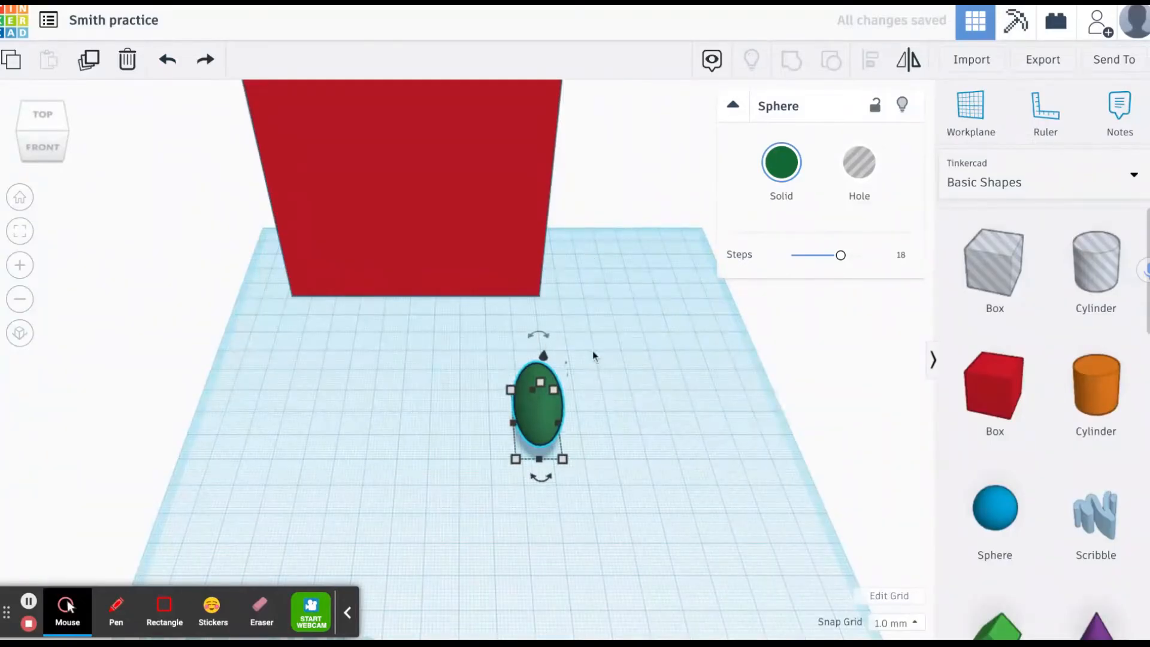
Nudge the green sphere to the right in grid increments until it is clear of the red box's right edge.
{"action": "key", "text": "Right"}
{"action": "key", "text": "Right"}
{"action": "key", "text": "Right"}
{"action": "key", "text": "Right"}
{"action": "key", "text": "Right"}
{"action": "key", "text": "Right"}
{"action": "key", "text": "Right"}
{"action": "key", "text": "Right"}
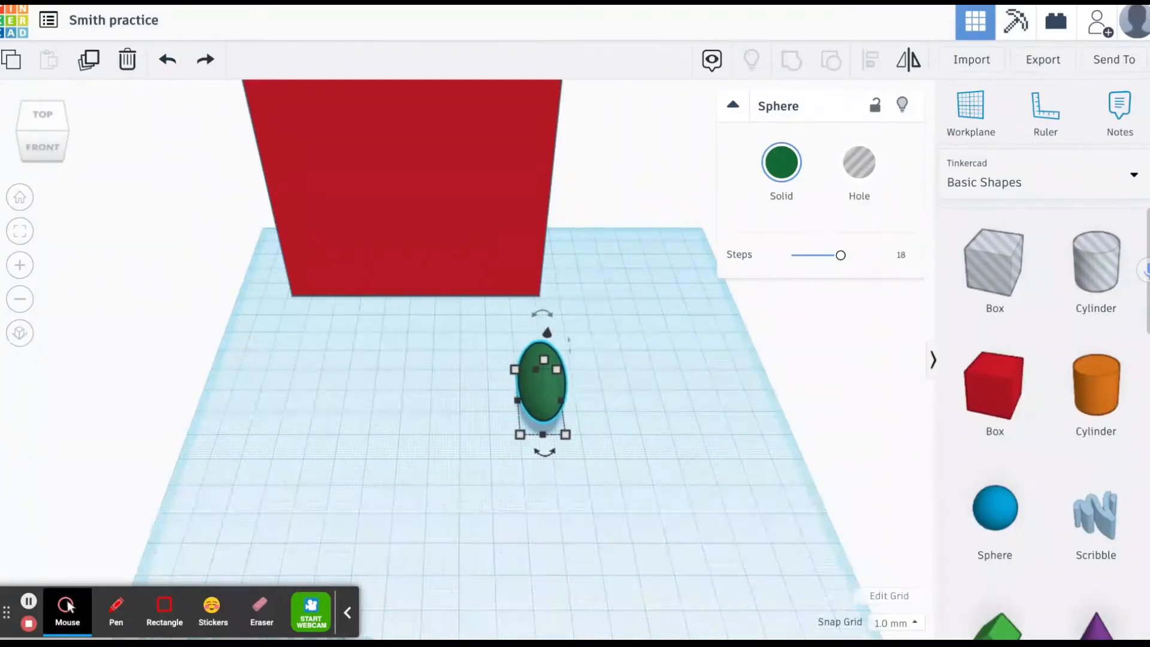
{"action": "key", "text": "Right"}
{"action": "key", "text": "Right"}
{"action": "key", "text": "Right"}
{"action": "key", "text": "Right"}
{"action": "key", "text": "Right"}
{"action": "key", "text": "Right"}
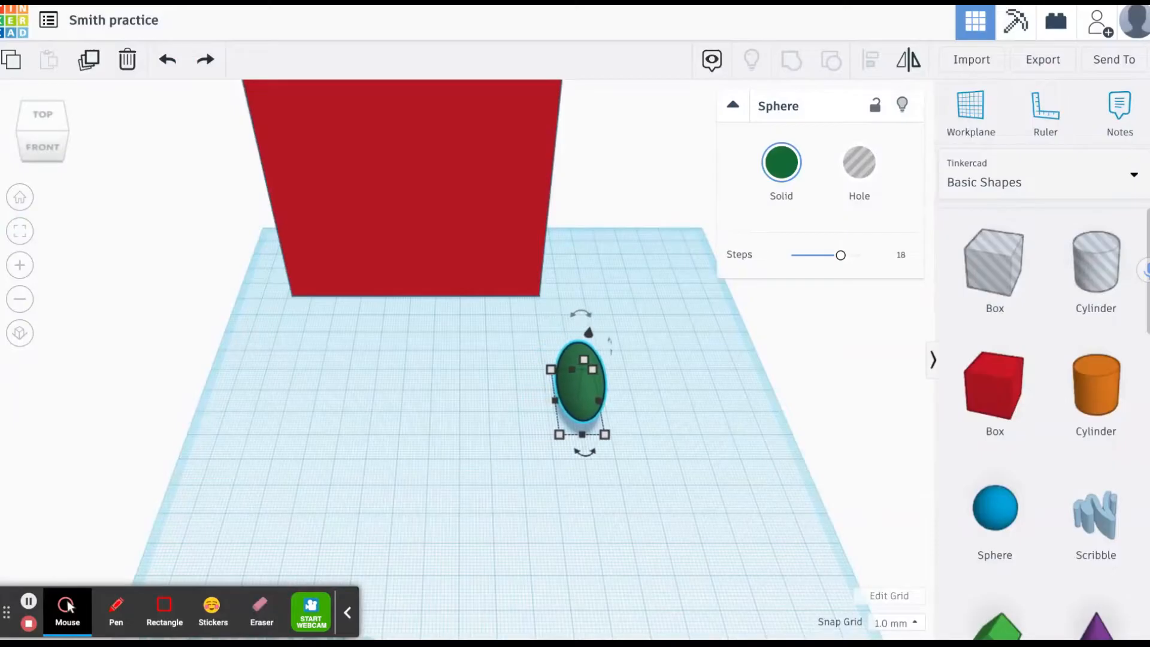
Nudge the green sphere toward the back until it stands beside the red box, and deselect it.
{"action": "key", "text": "Up"}
{"action": "key", "text": "Up"}
{"action": "key", "text": "Up"}
{"action": "key", "text": "Up"}
{"action": "key", "text": "Up"}
{"action": "key", "text": "Up"}
{"action": "key", "text": "Up"}
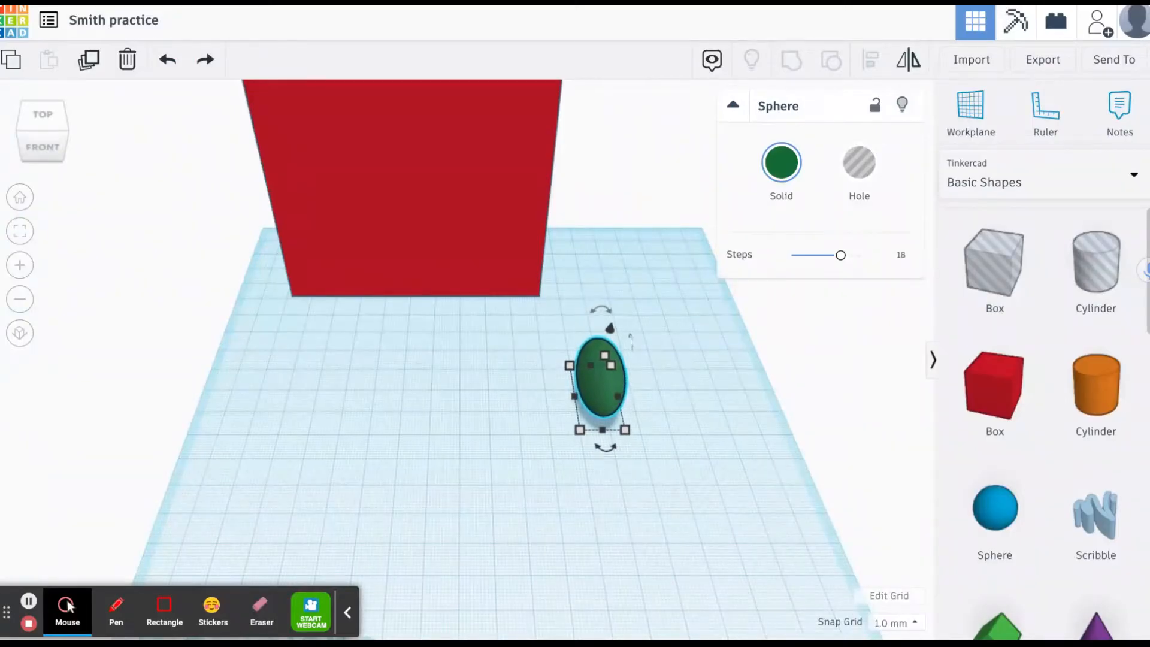
{"action": "key", "text": "Up"}
{"action": "key", "text": "Up"}
{"action": "key", "text": "Up"}
{"action": "key", "text": "Up"}
{"action": "key", "text": "Up"}
{"action": "key", "text": "Up"}
{"action": "key", "text": "Up"}
{"action": "key", "text": "Up"}
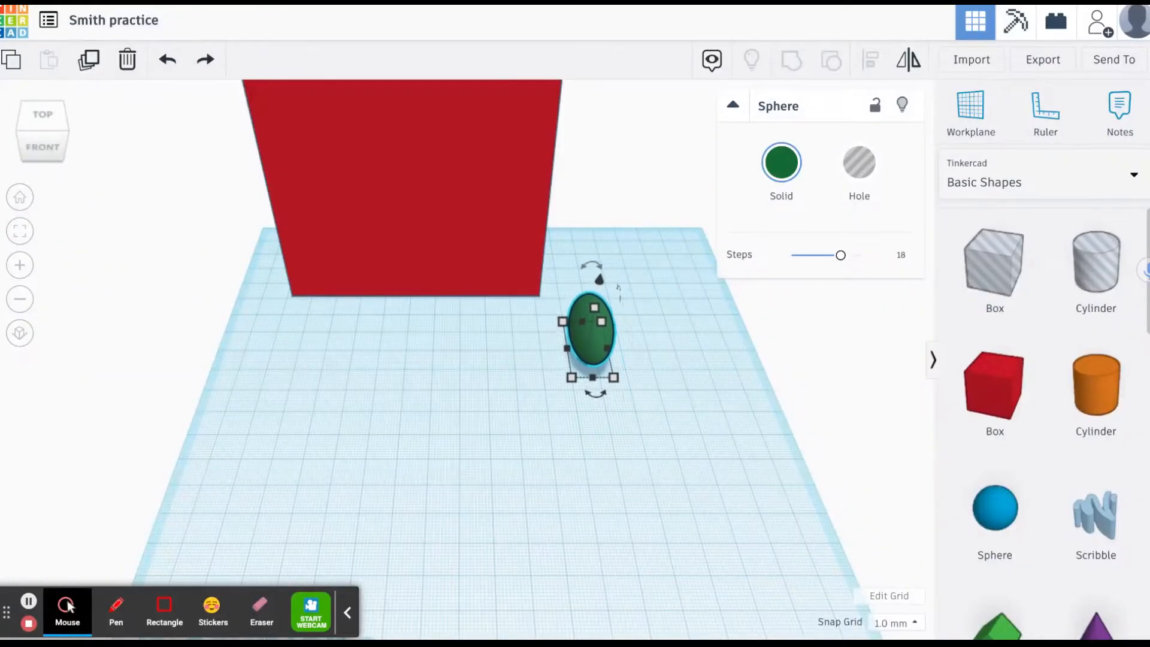
{"action": "key", "text": "Up"}
{"action": "key", "text": "Up"}
{"action": "key", "text": "Up"}
{"action": "key", "text": "Up"}
{"action": "key", "text": "Up"}
{"action": "key", "text": "Up"}
{"action": "key", "text": "Up"}
{"action": "key", "text": "Up"}
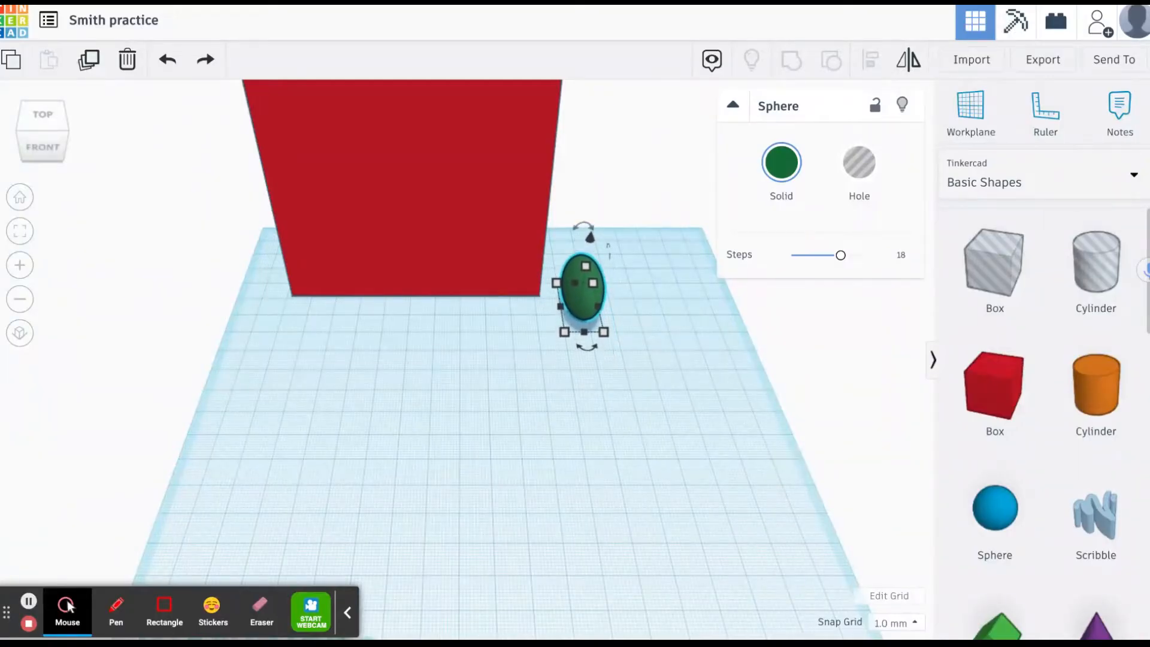
{"action": "key", "text": "Up"}
{"action": "key", "text": "Up"}
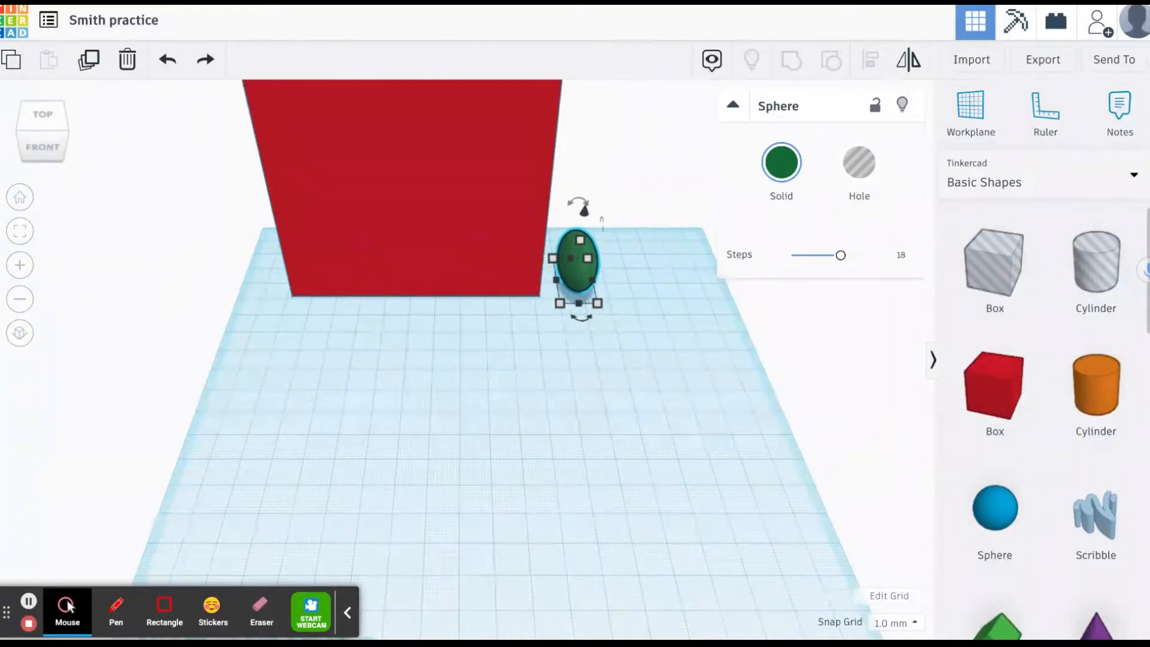
{"action": "key", "text": "Escape"}
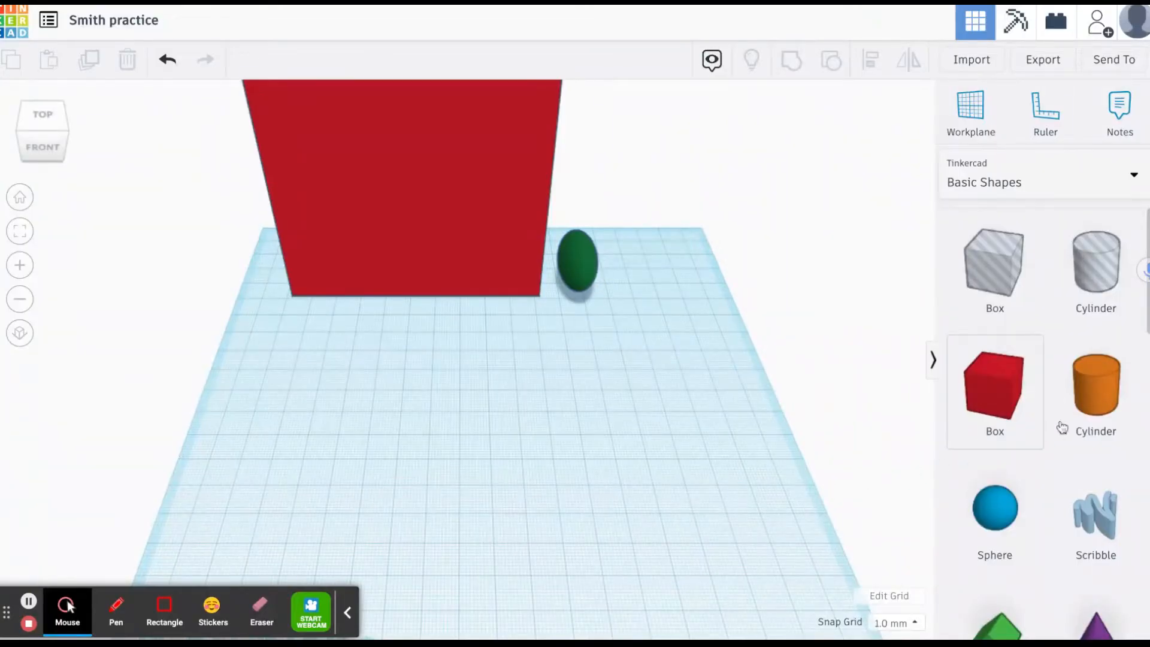
Place an orange cylinder on the workplane in front of the red box.
{"action": "left_click", "coordinate": [1096, 404]}
{"action": "left_click_drag", "start_coordinate": [1096, 401], "coordinate": [503, 431]}
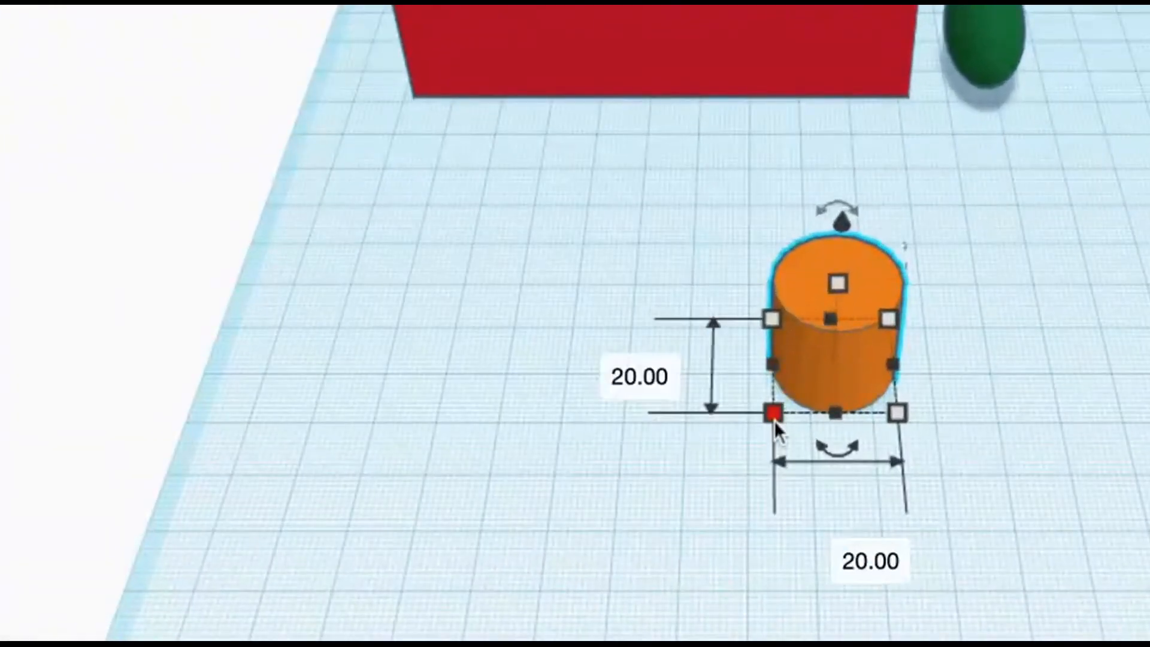
Set the orange cylinder's width to 100 mm.
{"action": "left_click", "coordinate": [774, 419]}
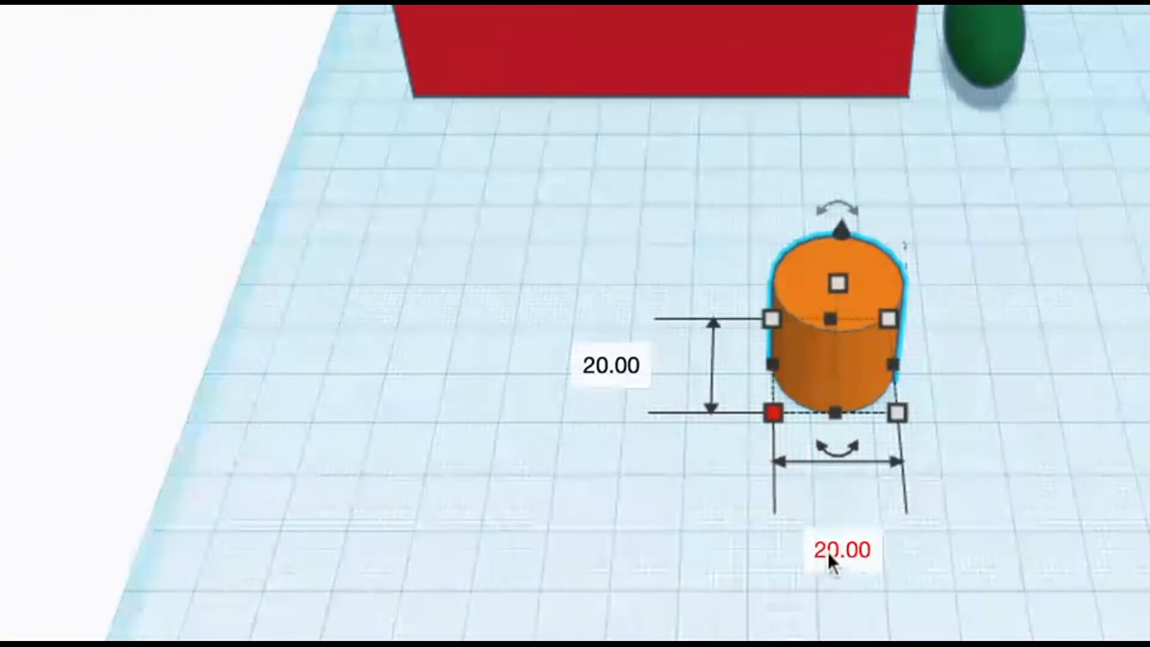
{"action": "left_click", "coordinate": [827, 551]}
{"action": "type", "text": "100"}
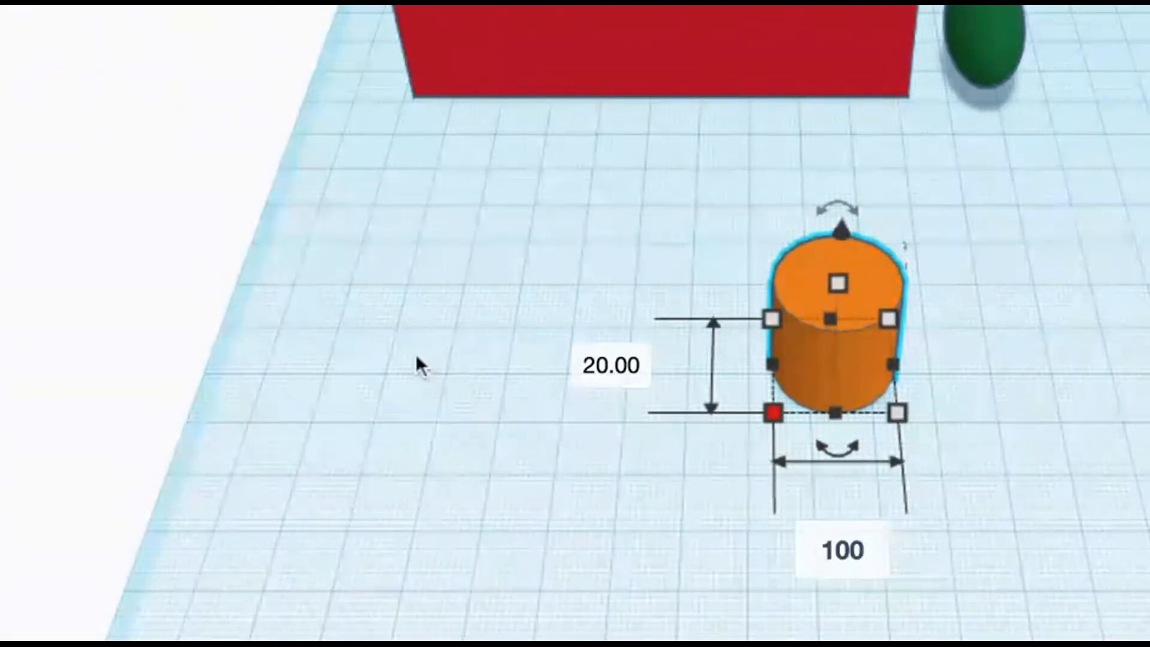
{"action": "left_click", "coordinate": [601, 370]}
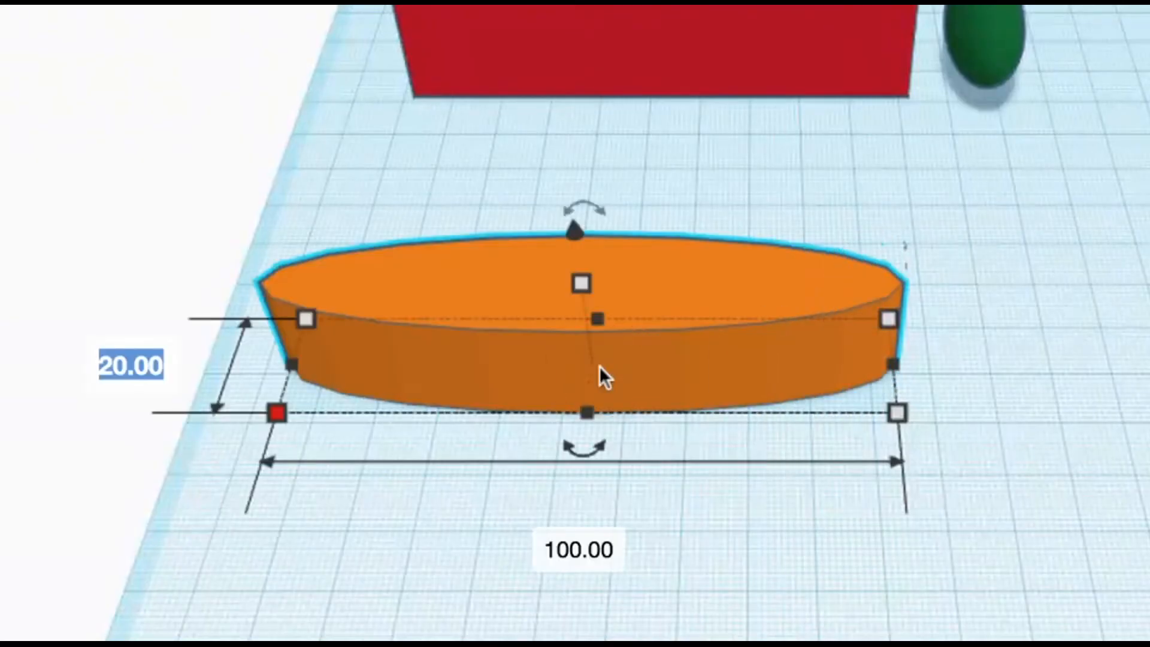
Set the orange cylinder's height to 90 mm.
{"action": "left_click", "coordinate": [580, 292]}
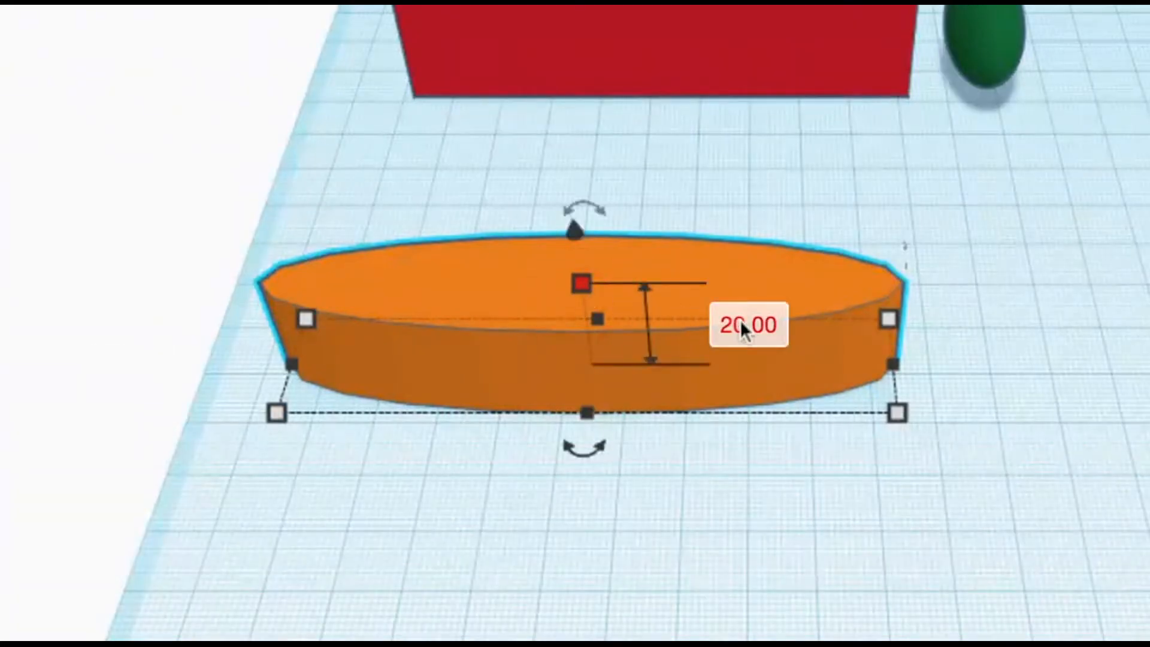
{"action": "left_click", "coordinate": [740, 319]}
{"action": "type", "text": "90"}
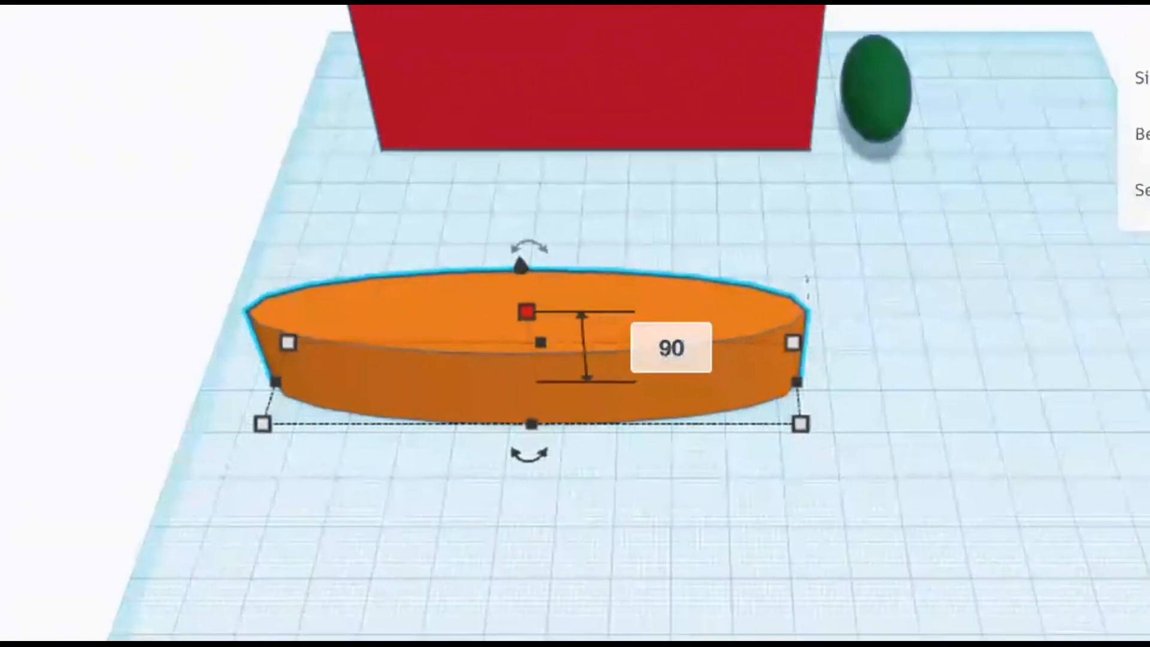
{"action": "key", "text": "Return"}
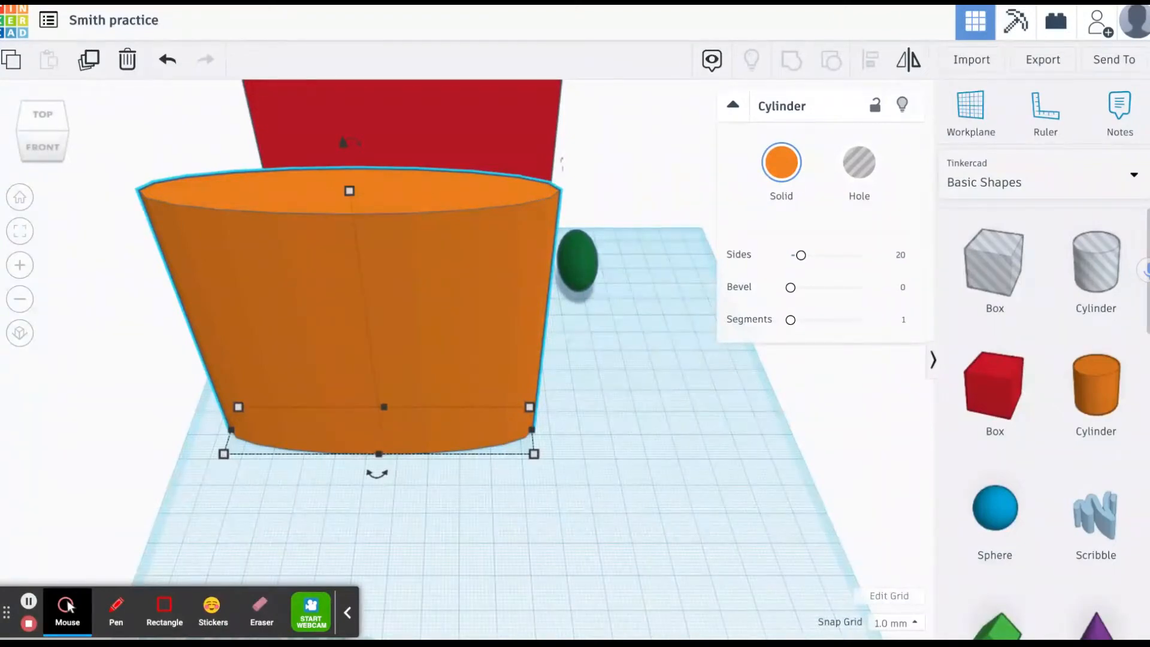
Nudge the orange cylinder to the right in grid increments until it stands near the middle of the workplane.
{"action": "key", "text": "Right"}
{"action": "key", "text": "Right"}
{"action": "key", "text": "Right"}
{"action": "key", "text": "Right"}
{"action": "key", "text": "Right"}
{"action": "key", "text": "Right"}
{"action": "key", "text": "Right"}
{"action": "key", "text": "Right"}
{"action": "key", "text": "Right"}
{"action": "key", "text": "Right"}
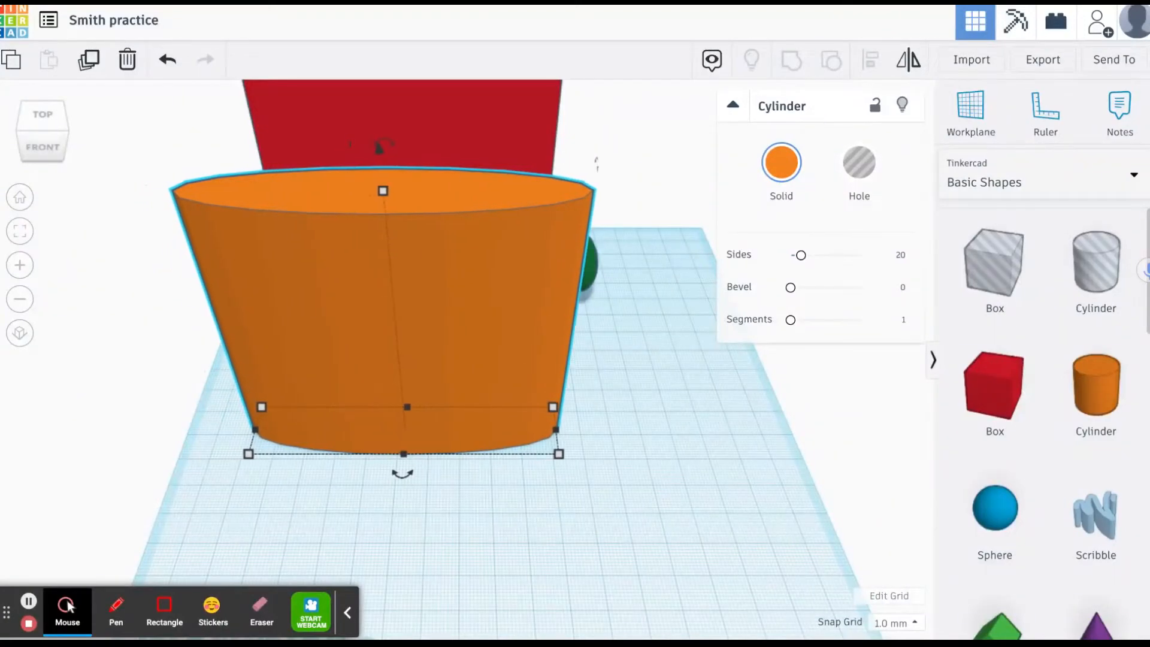
{"action": "key", "text": "Right"}
{"action": "key", "text": "Right"}
{"action": "key", "text": "Right"}
{"action": "key", "text": "Right"}
{"action": "key", "text": "Right"}
{"action": "key", "text": "Right"}
Nudge the orange cylinder toward the front of the workplane, away from the red box, in grid increments.
{"action": "key", "text": "Down"}
{"action": "key", "text": "Down"}
{"action": "key", "text": "Down"}
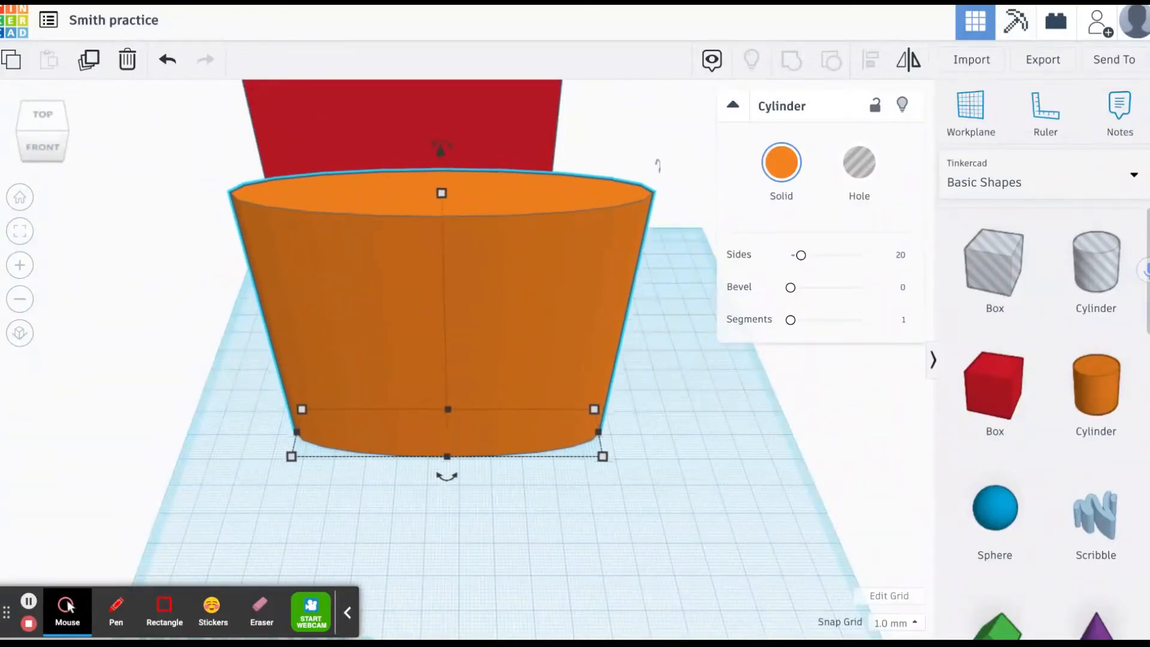
{"action": "key", "text": "Down"}
{"action": "key", "text": "Down"}
{"action": "key", "text": "Down"}
{"action": "key", "text": "Down"}
{"action": "key", "text": "Down"}
{"action": "key", "text": "Down"}
{"action": "key", "text": "Down"}
{"action": "key", "text": "Down"}
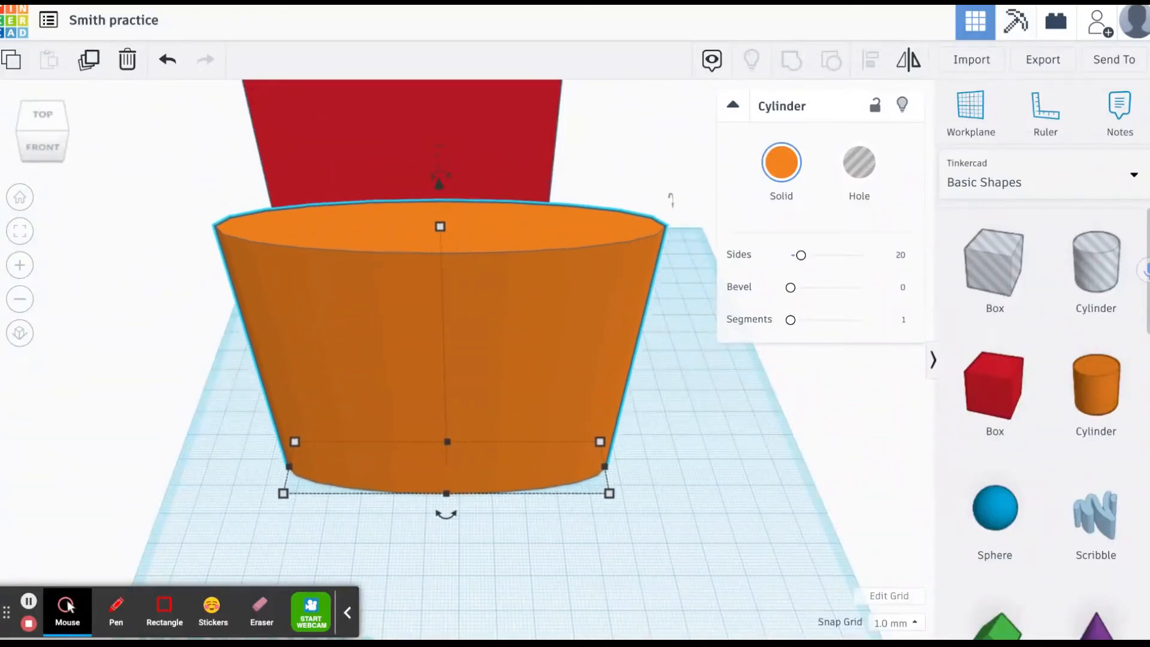
Nudge the orange cylinder a short distance farther right in grid increments.
{"action": "key", "text": "Right"}
{"action": "key", "text": "Right"}
{"action": "key", "text": "Right"}
{"action": "key", "text": "Right"}
{"action": "key", "text": "Right"}
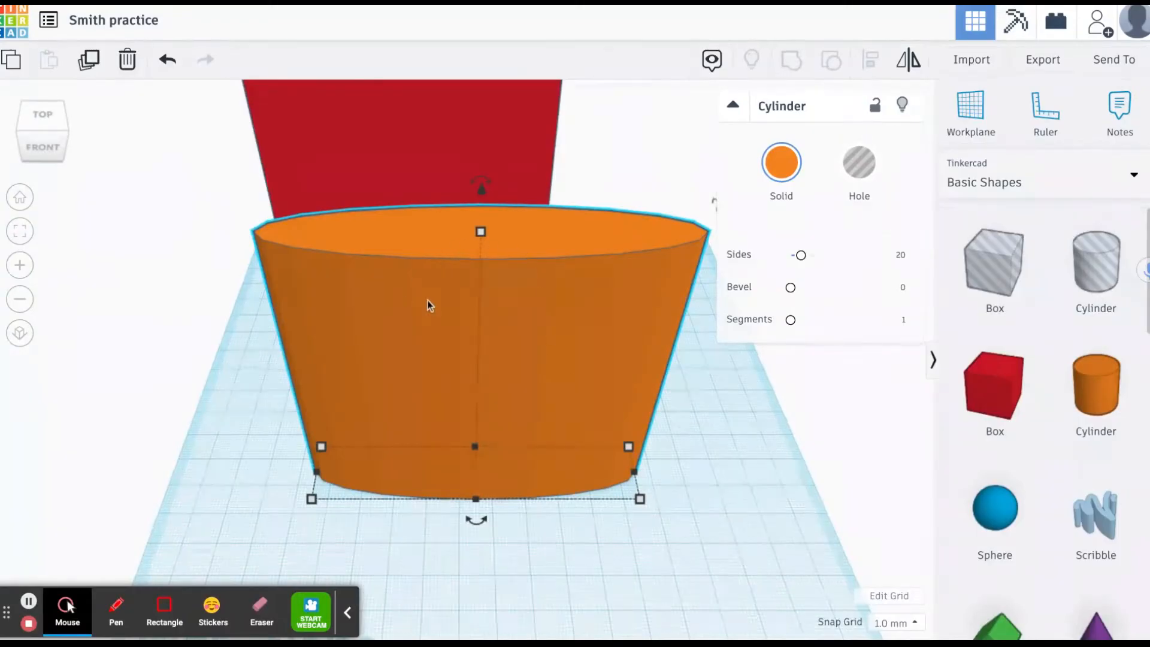
Examine the orange cylinder up close and together with the other shapes to check its placement on the workplane.
{"action": "left_click", "coordinate": [19, 231]}
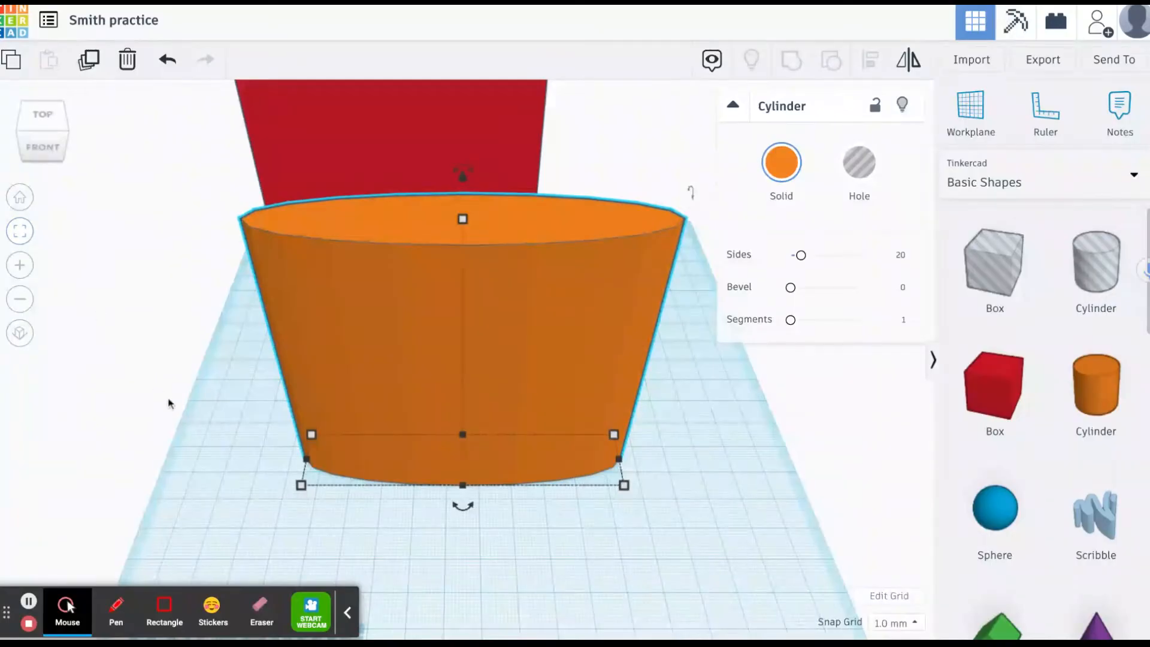
{"action": "left_click", "coordinate": [190, 448]}
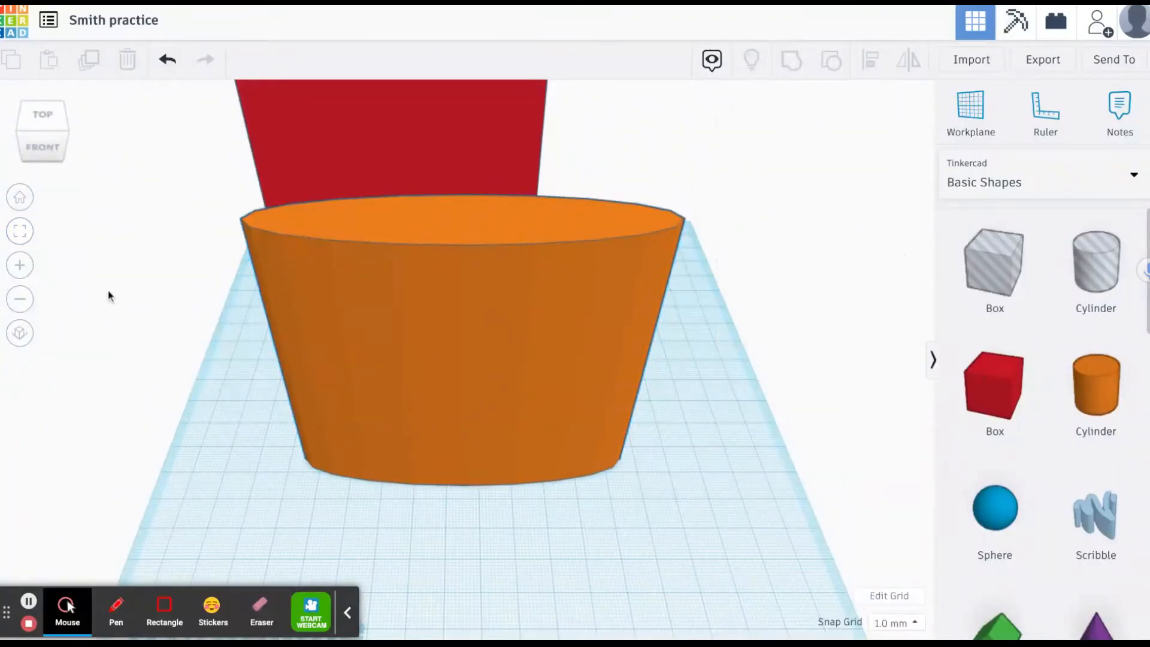
{"action": "left_click", "coordinate": [20, 232]}
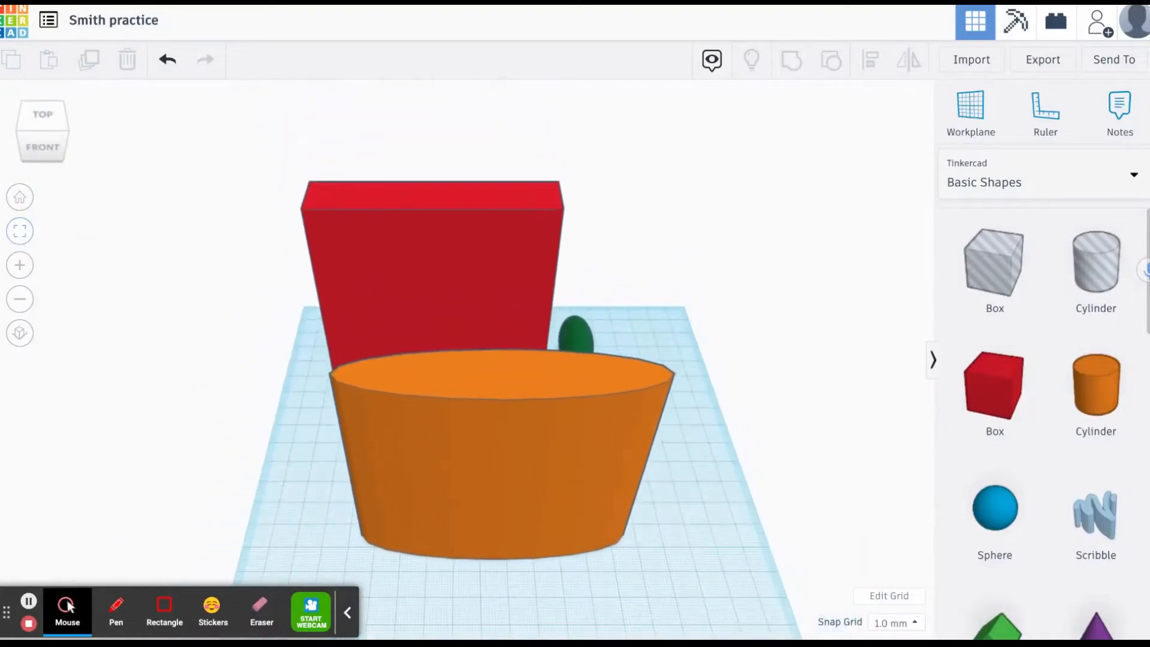
{"action": "left_click", "coordinate": [439, 455]}
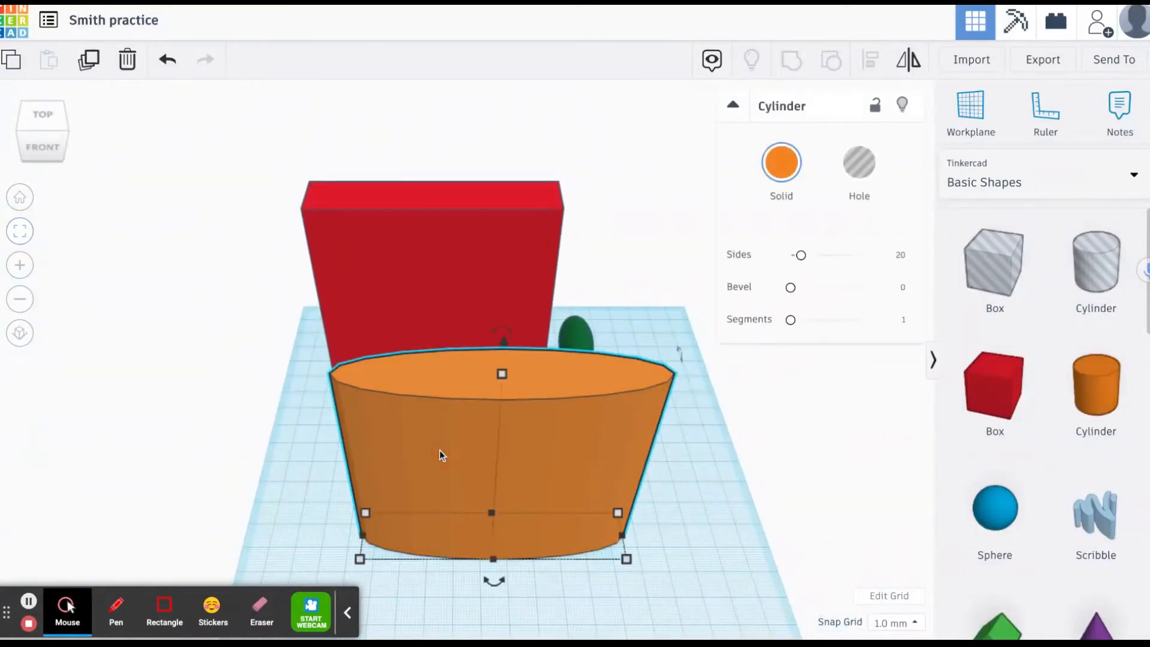
{"action": "left_click", "coordinate": [19, 232]}
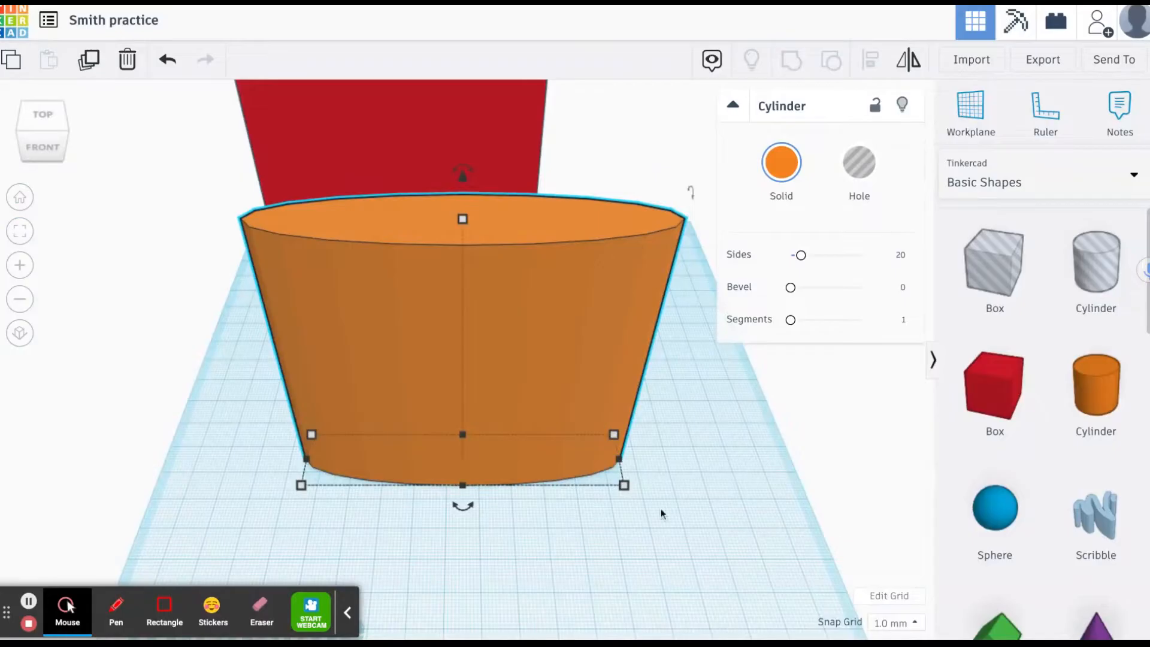
{"action": "mouse_move", "coordinate": [470, 511]}
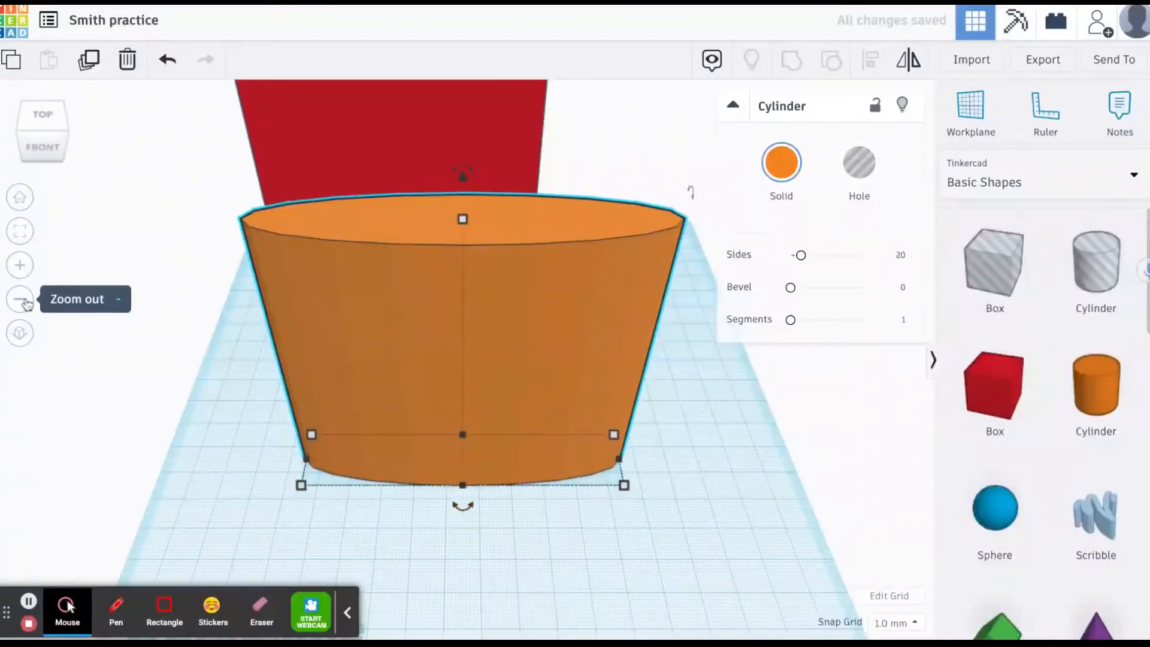
{"action": "left_click", "coordinate": [19, 299]}
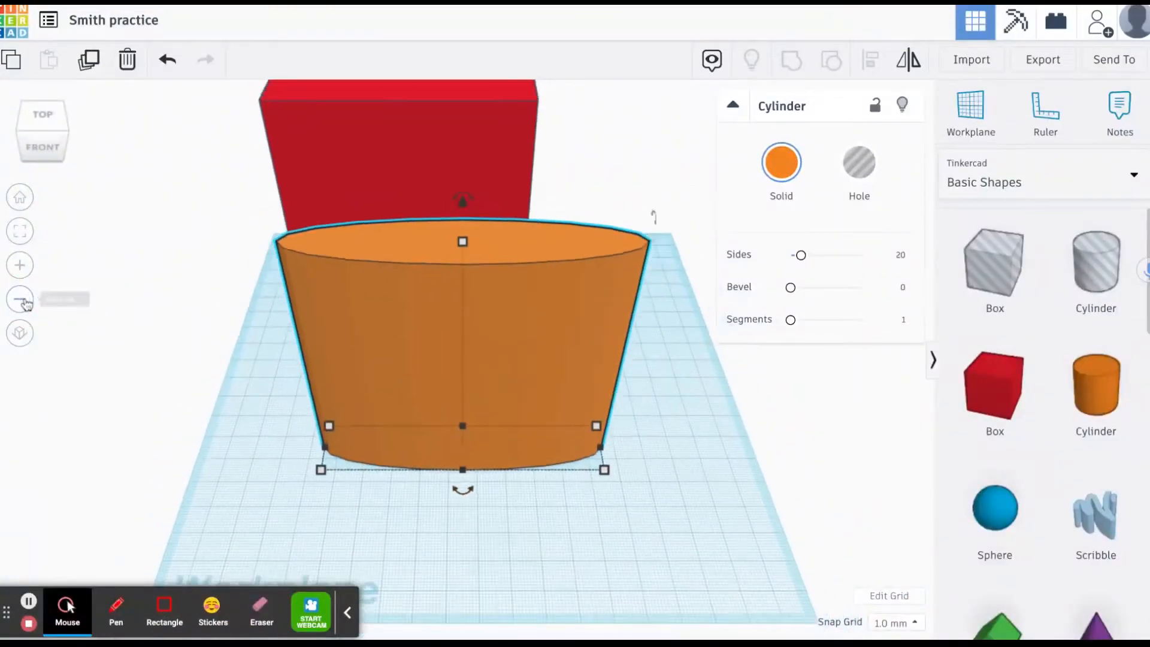
{"action": "left_click", "coordinate": [20, 298]}
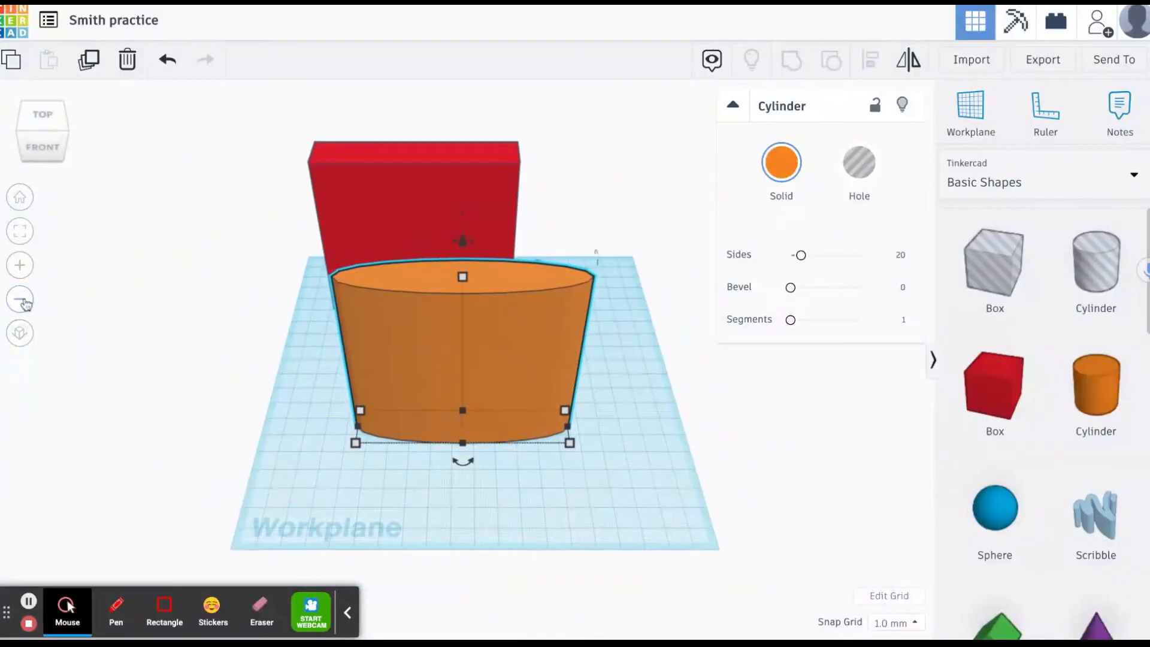
Rotate the orange cylinder 90° about its vertical axis so its long side runs front to back, and deselect it.
{"action": "left_click", "coordinate": [462, 465]}
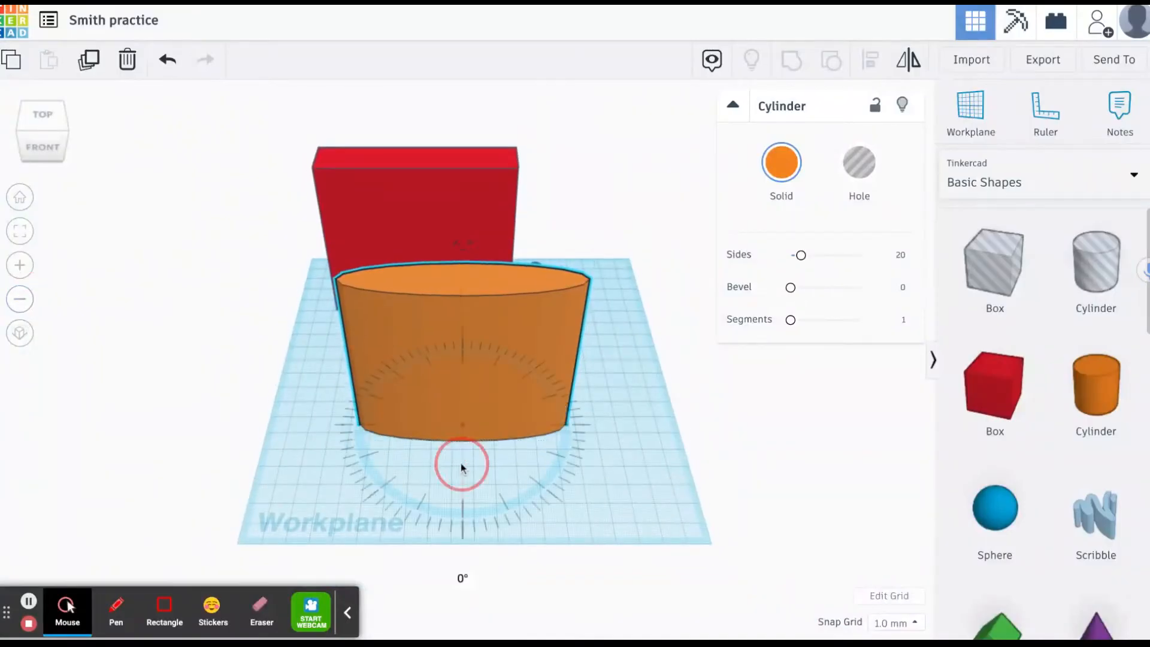
{"action": "left_click", "coordinate": [465, 578]}
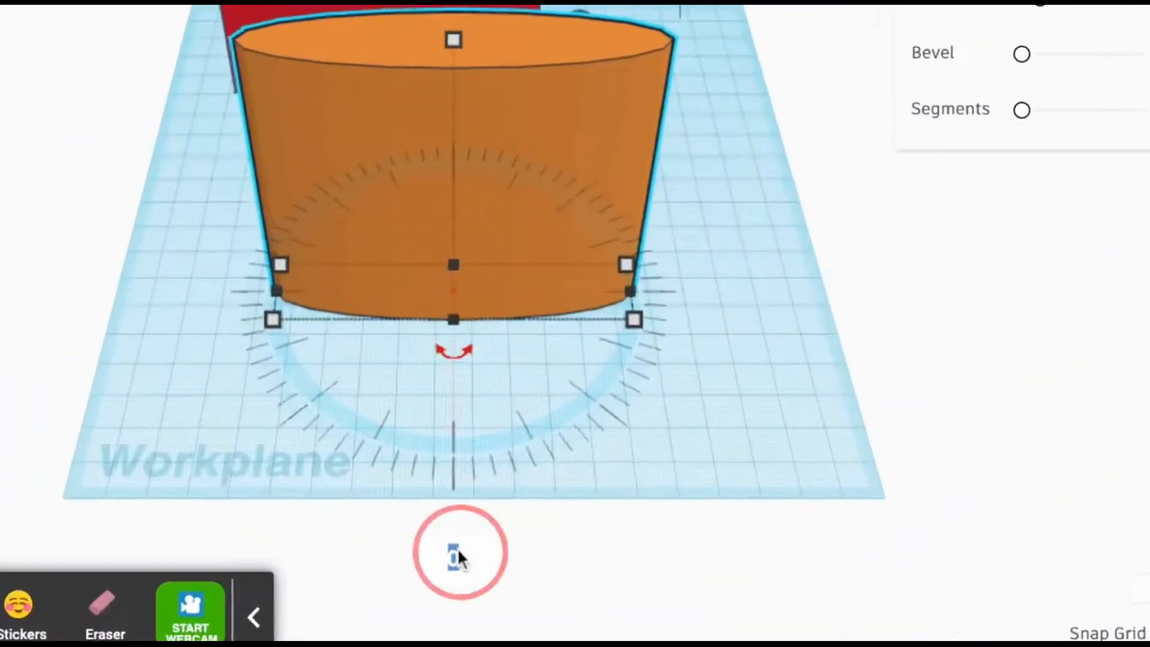
{"action": "type", "text": "90"}
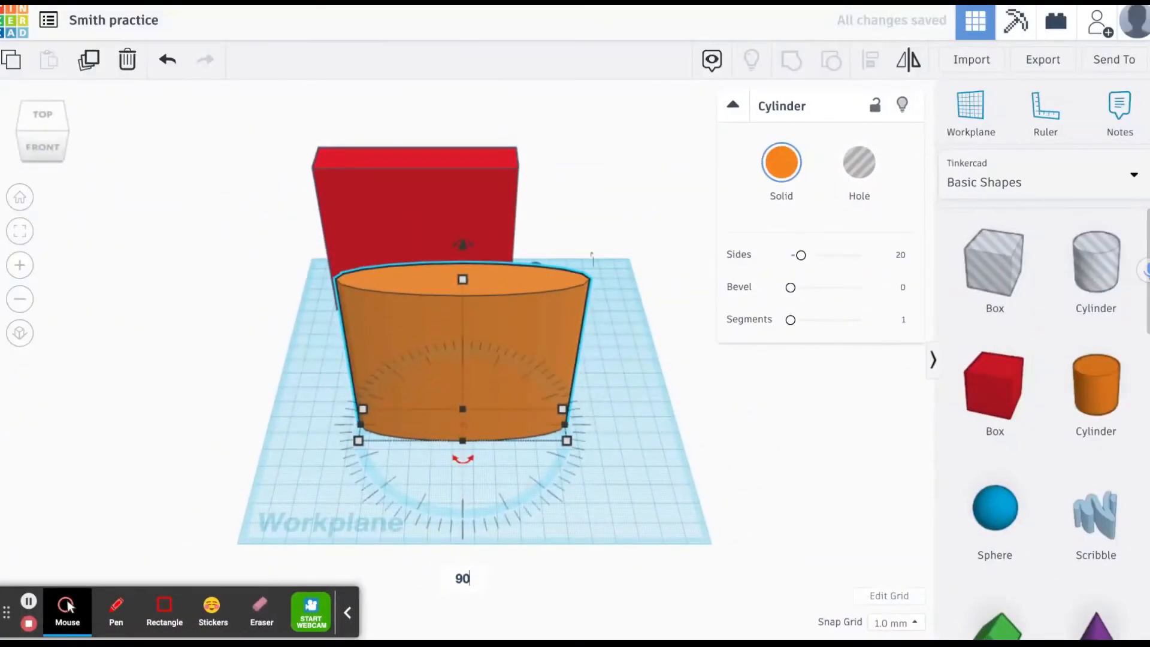
{"action": "key", "text": "Return"}
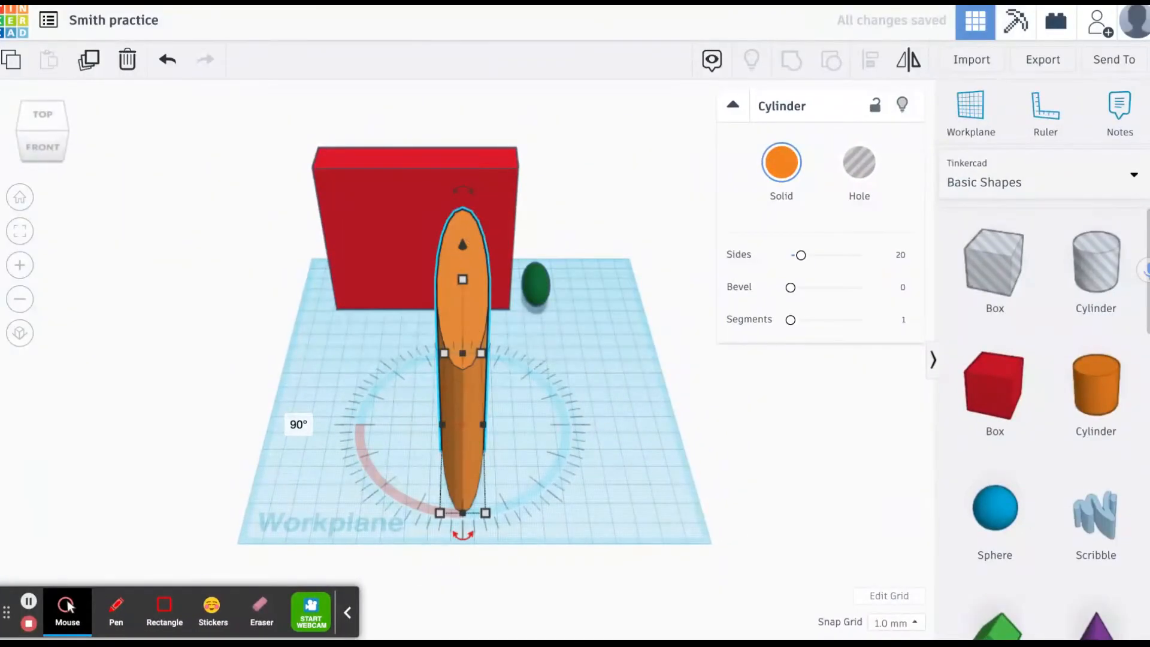
{"action": "key", "text": "Escape"}
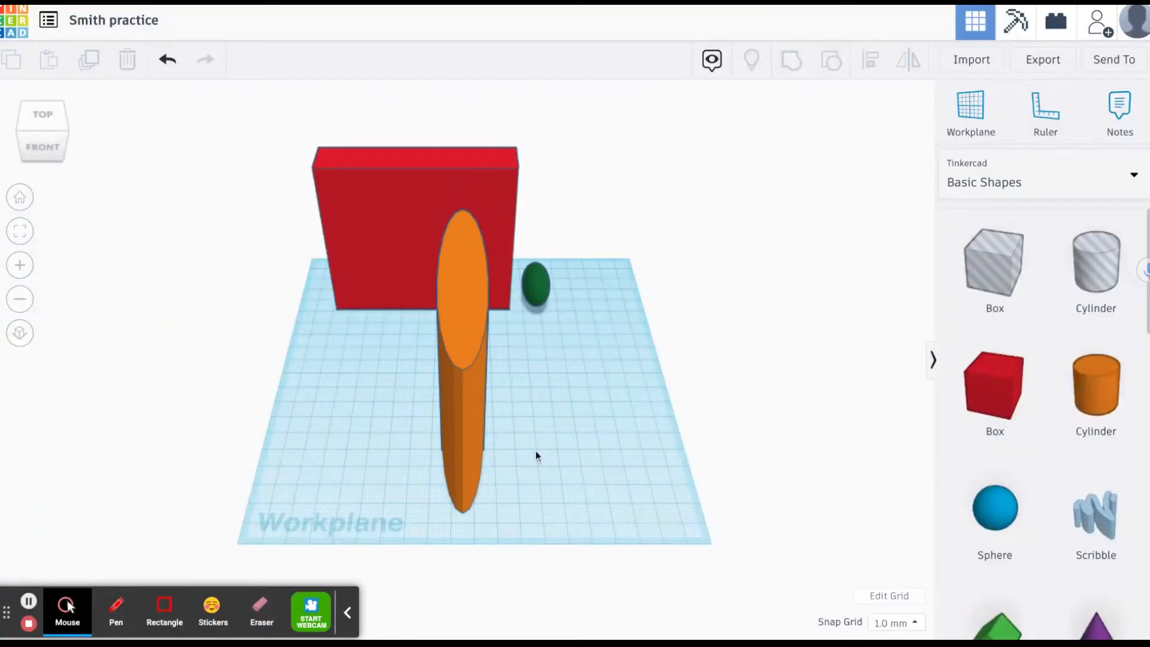
Select the orange cylinder again and rotate it another 90° about the vertical axis so its broad side faces front.
{"action": "left_click", "coordinate": [479, 447]}
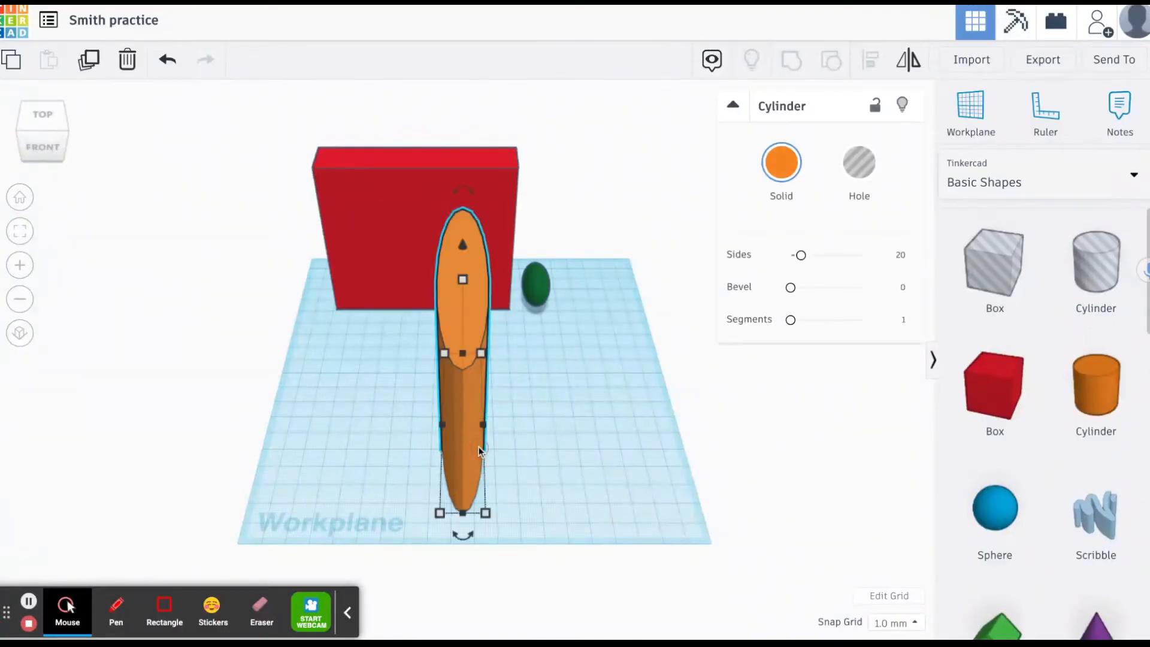
{"action": "left_click", "coordinate": [465, 536]}
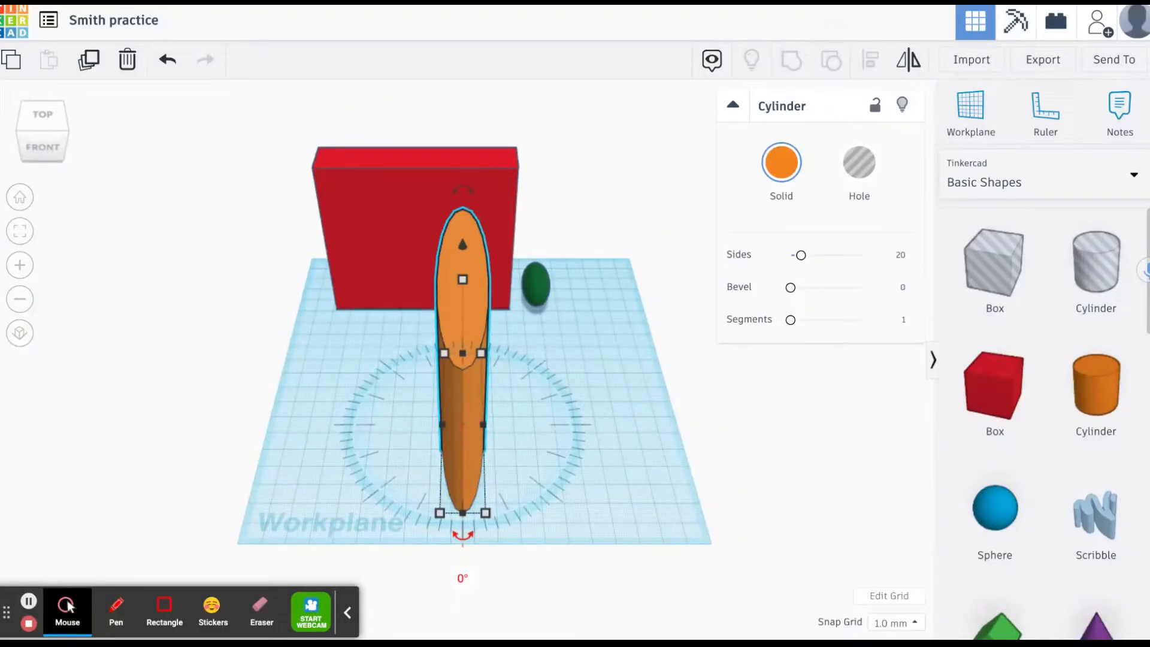
{"action": "left_click", "coordinate": [462, 578]}
{"action": "type", "text": "90"}
{"action": "key", "text": "Return"}
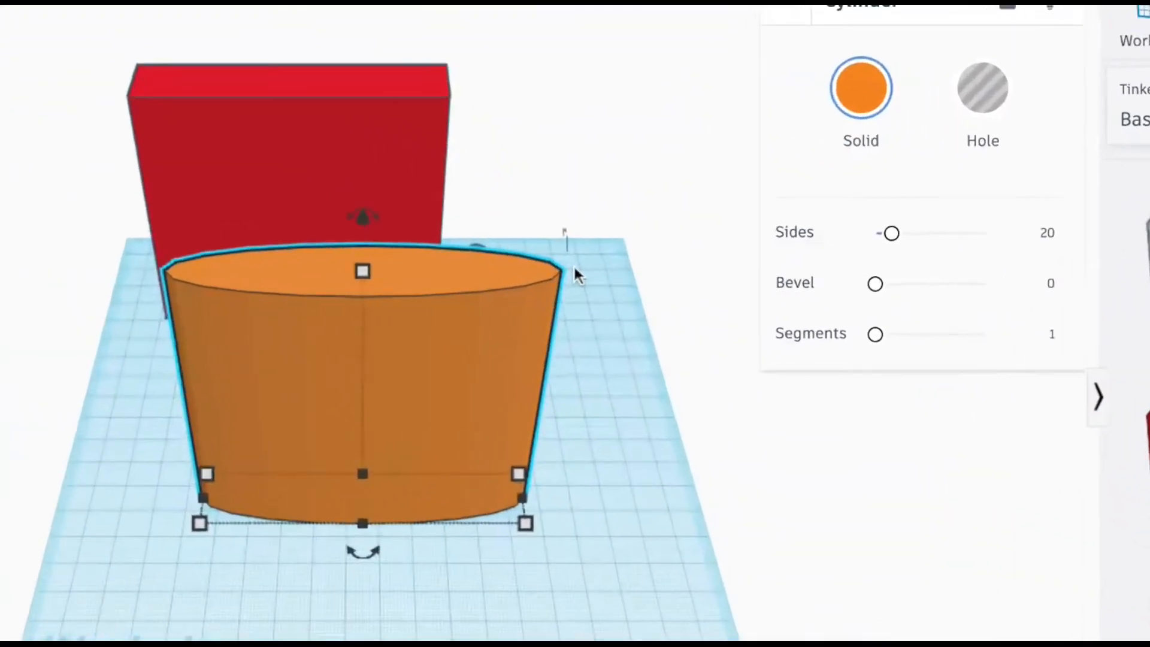
Tip the orange cylinder 90° about its left-to-right axis so it lies on its side.
{"action": "mouse_move", "coordinate": [592, 263]}
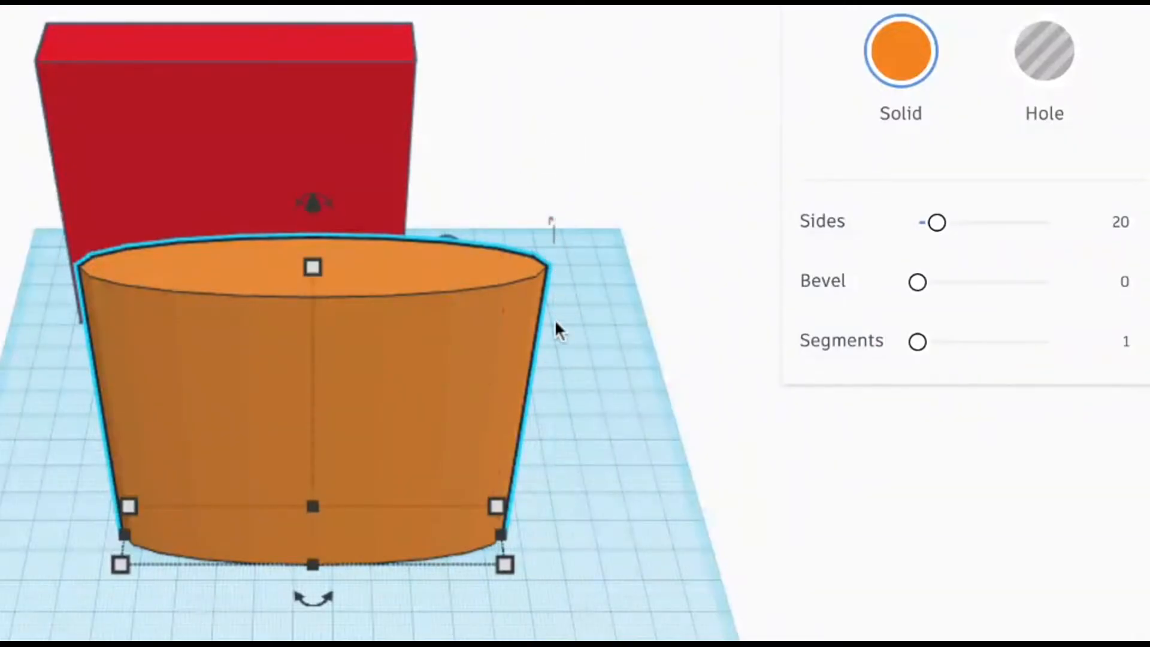
{"action": "mouse_move", "coordinate": [555, 233]}
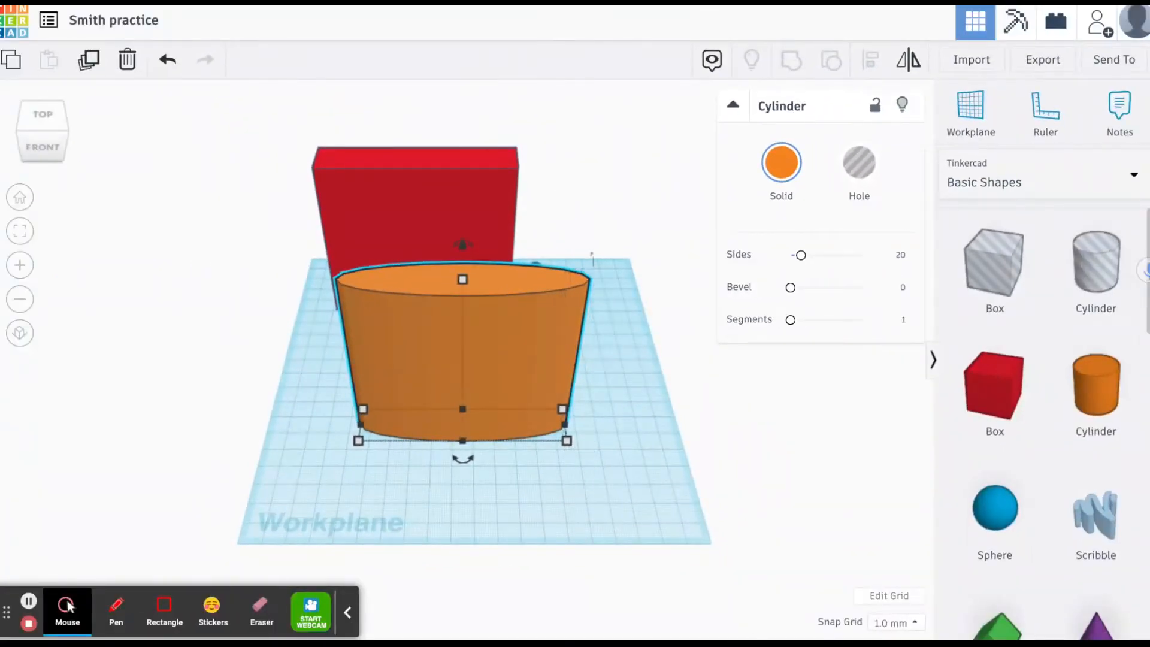
{"action": "left_click", "coordinate": [592, 256]}
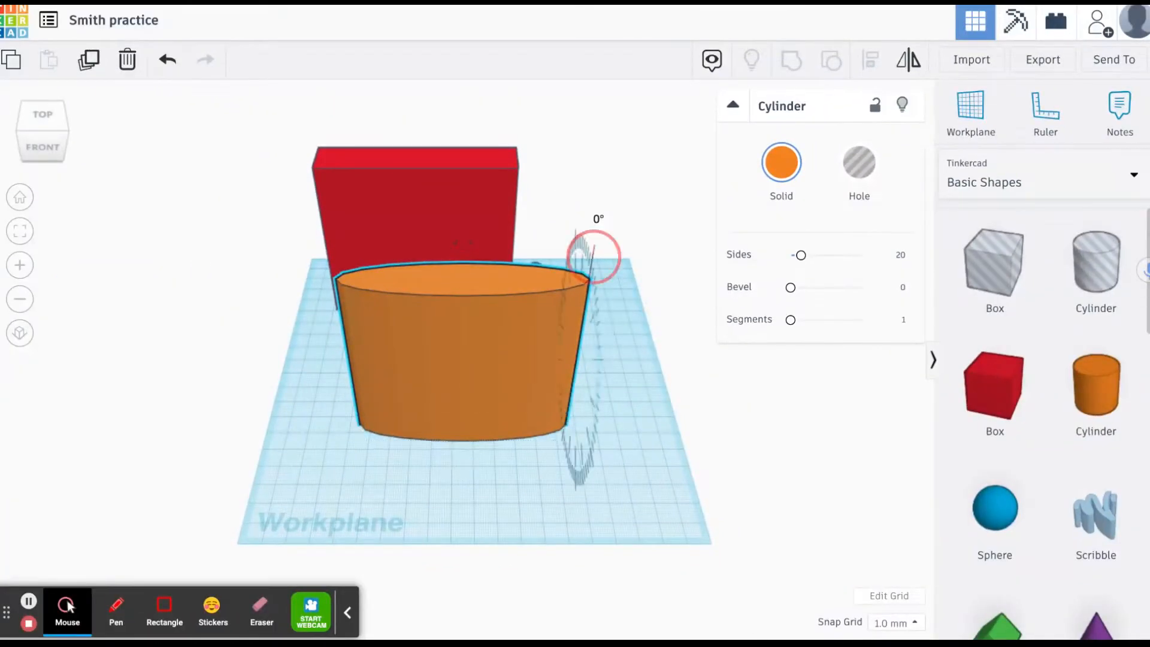
{"action": "left_click", "coordinate": [599, 220]}
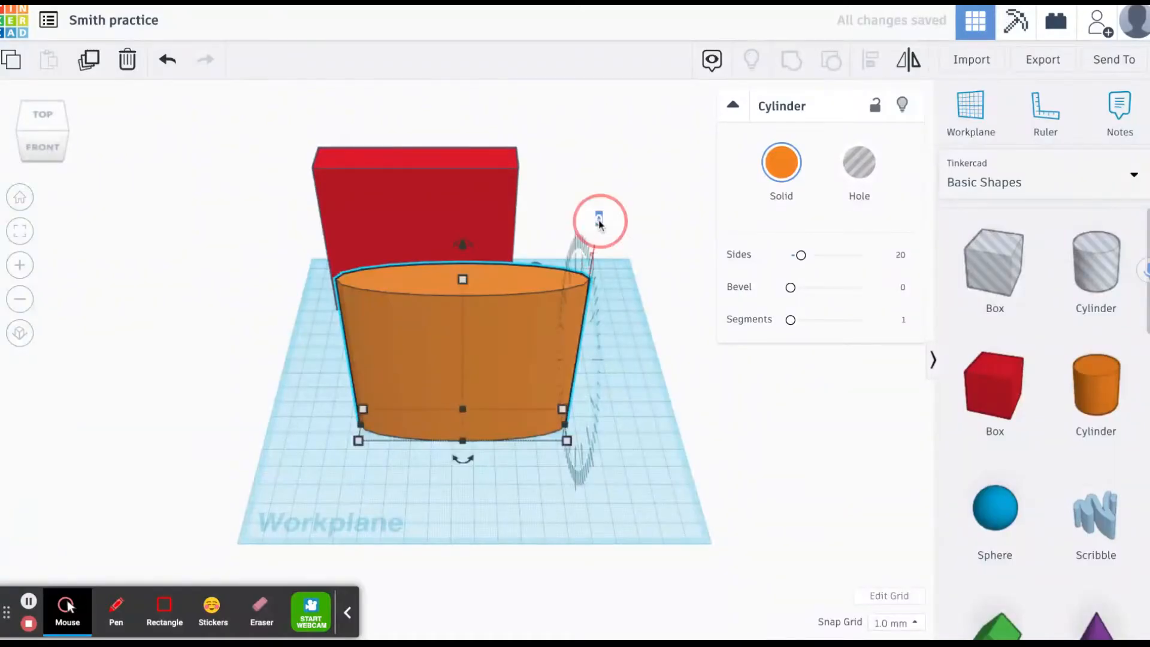
{"action": "type", "text": "90"}
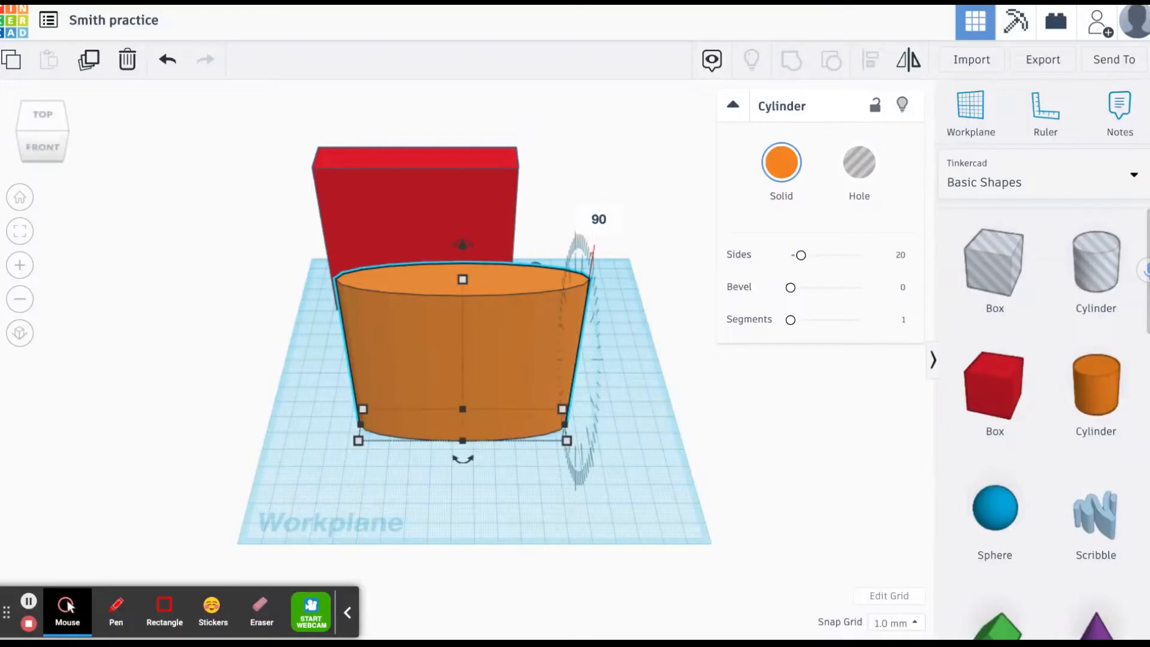
{"action": "key", "text": "Return"}
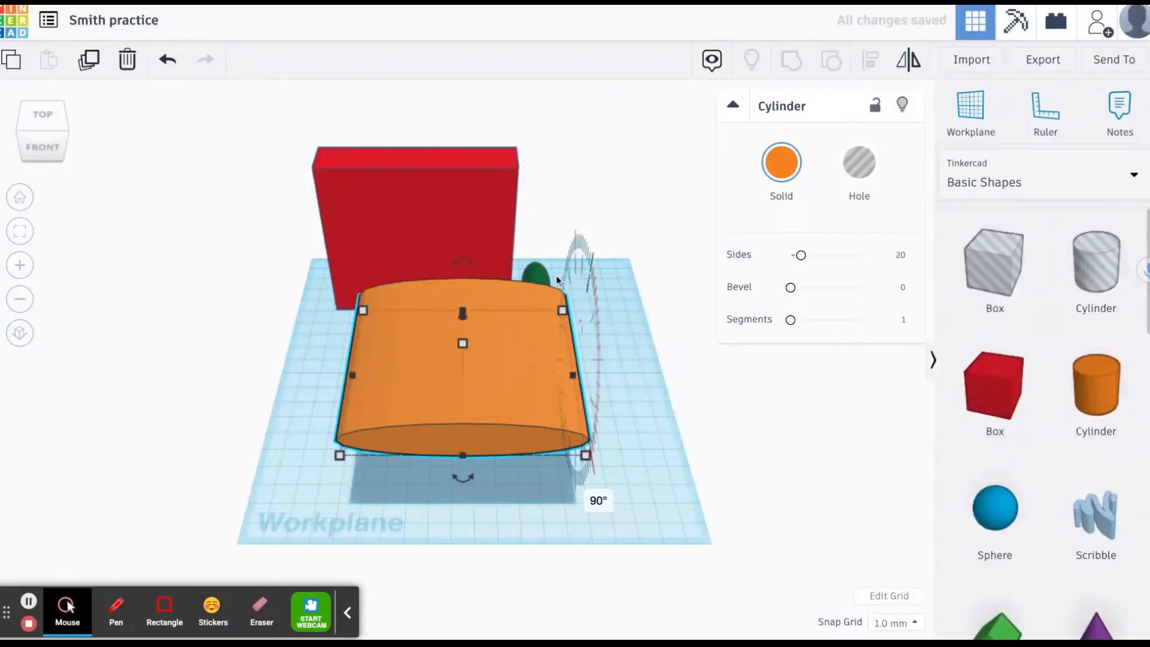
Try rotating the cylinder 90° about its front-to-back axis, and undo that rotation.
{"action": "mouse_move", "coordinate": [447, 262]}
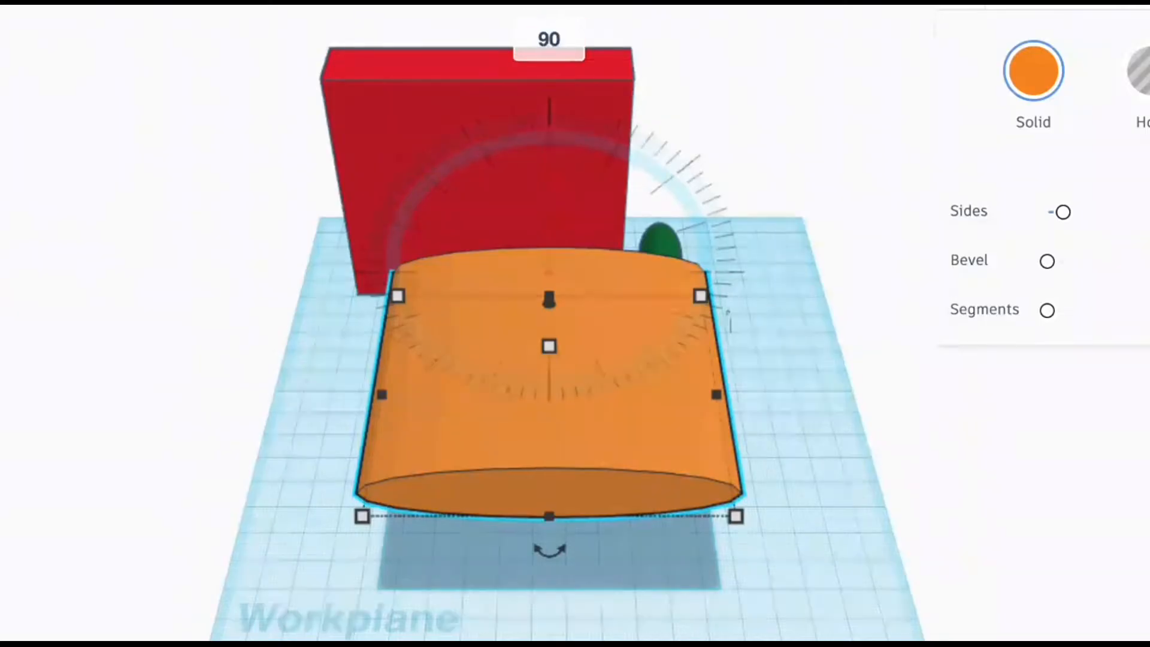
{"action": "key", "text": "Return"}
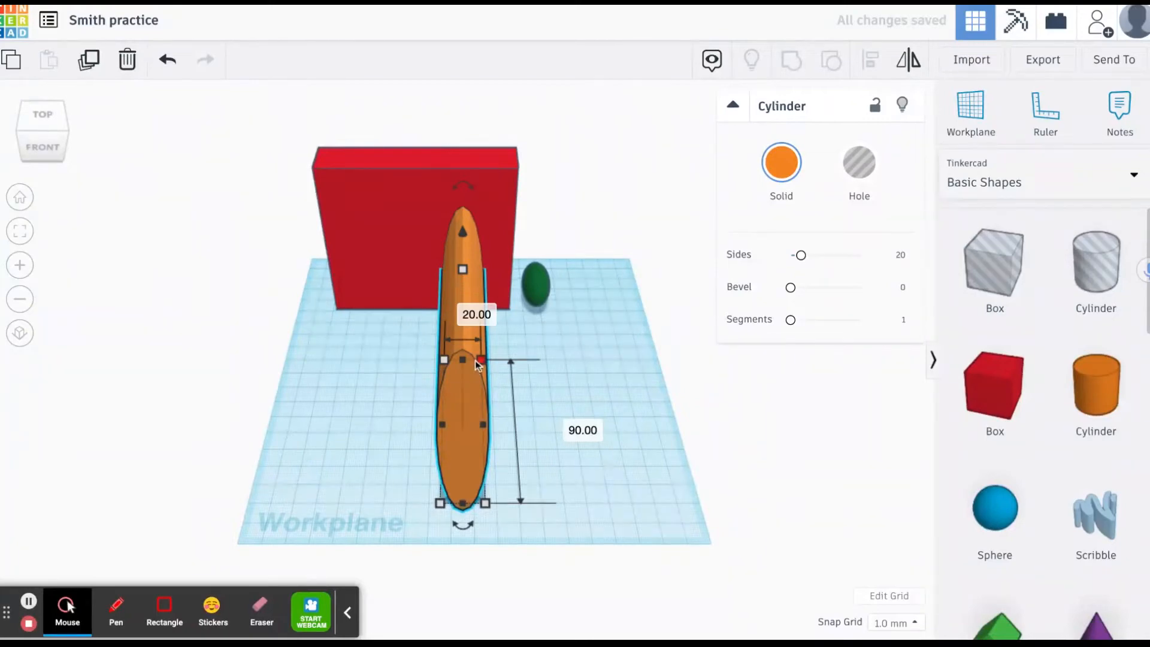
{"action": "left_click", "coordinate": [168, 61]}
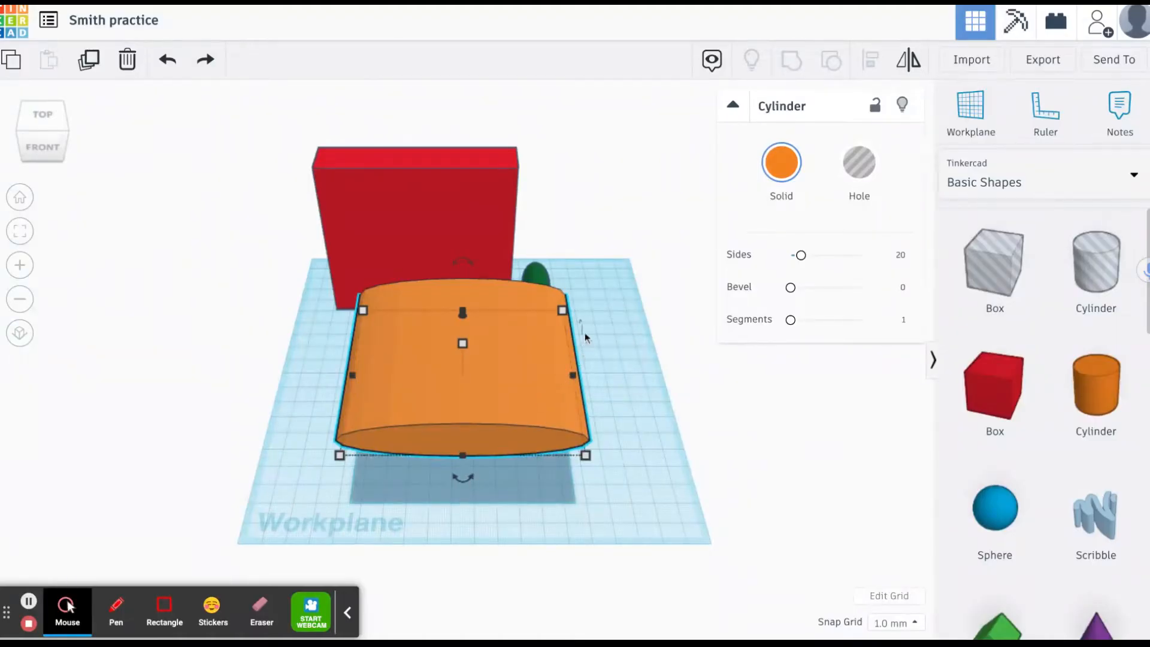
Examine the model from the front, right and back sides, and return to the home view.
{"action": "left_click_drag", "start_coordinate": [582, 336], "coordinate": [599, 222]}
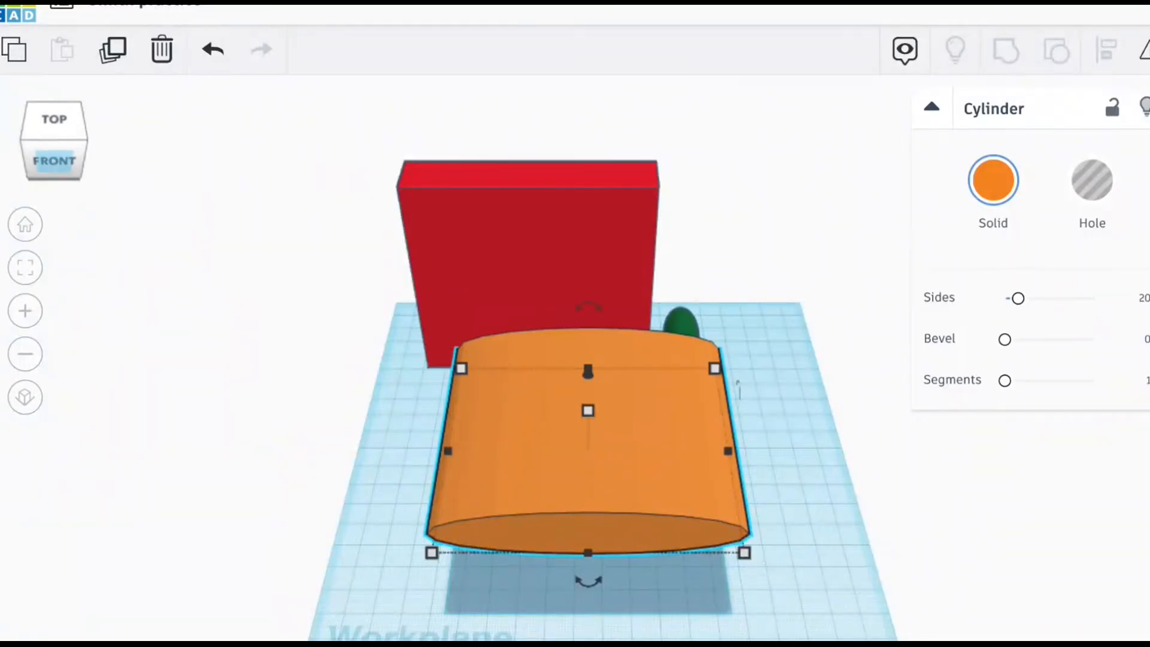
{"action": "left_click", "coordinate": [54, 161]}
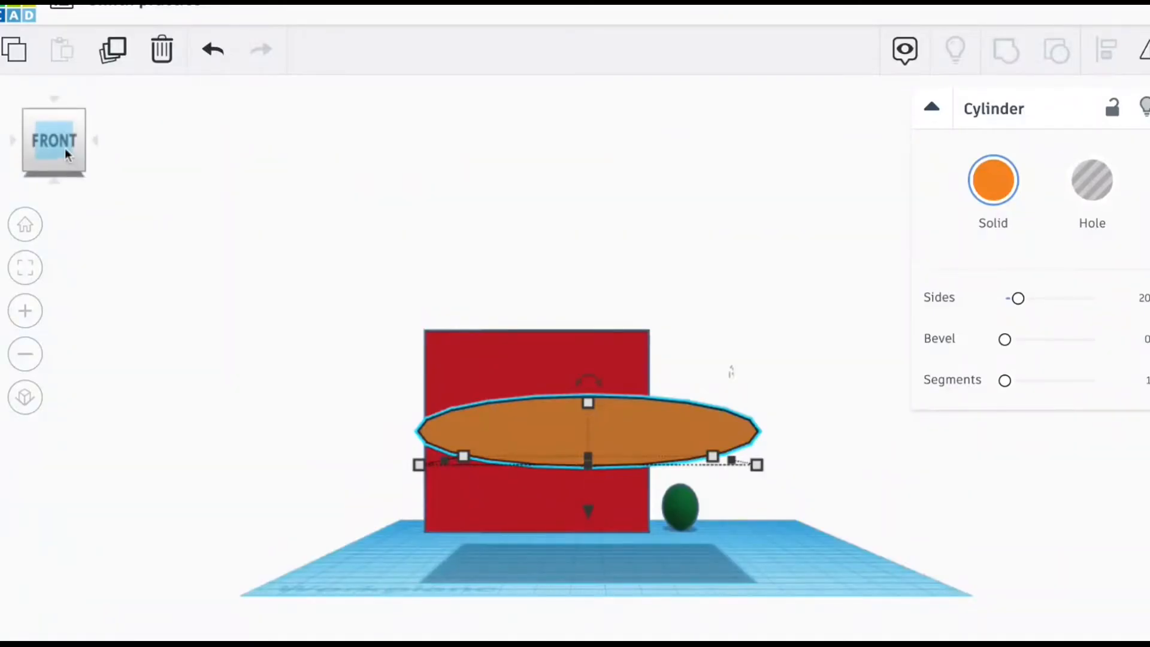
{"action": "left_click", "coordinate": [95, 141]}
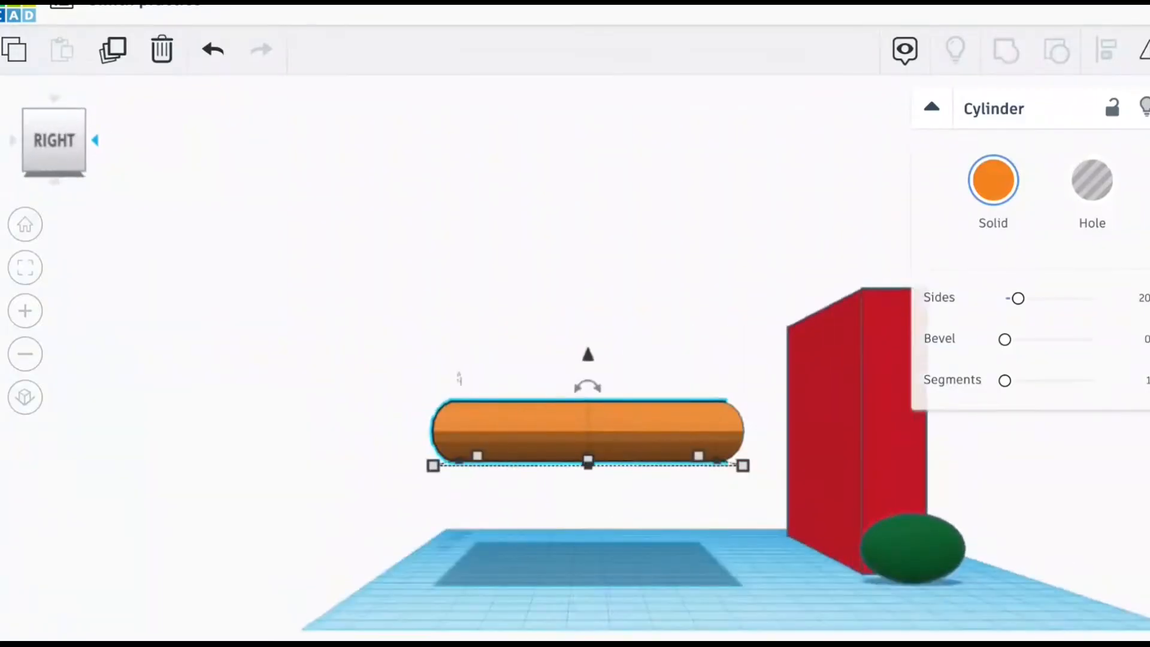
{"action": "left_click", "coordinate": [95, 141]}
{"action": "left_click", "coordinate": [98, 141]}
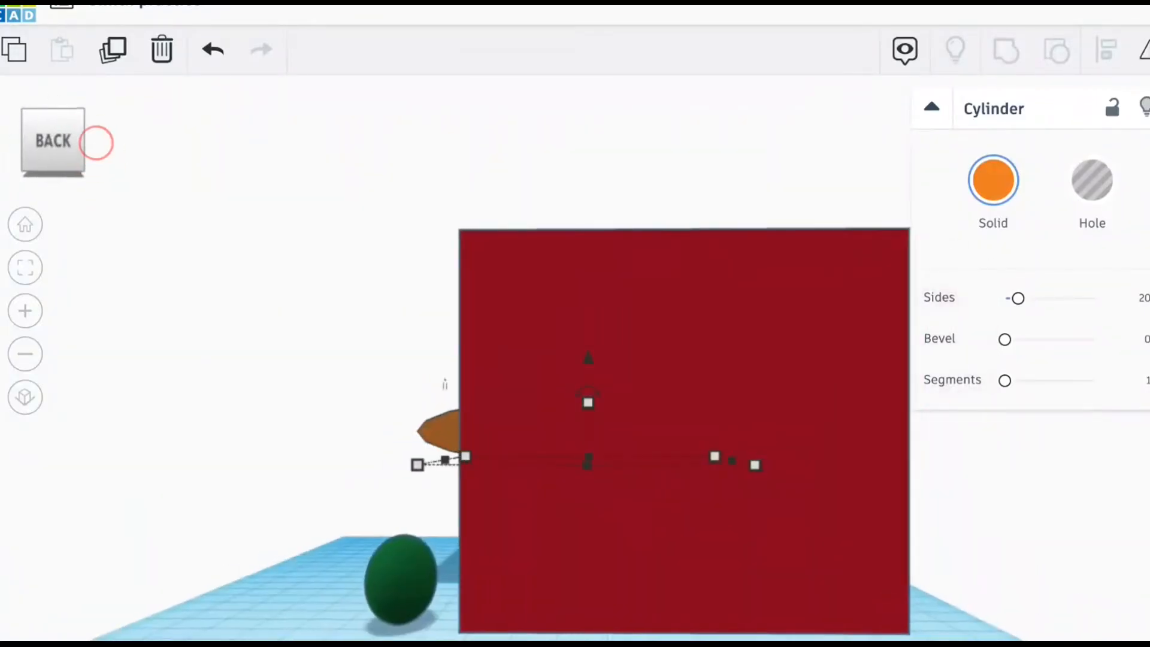
{"action": "left_click", "coordinate": [81, 133]}
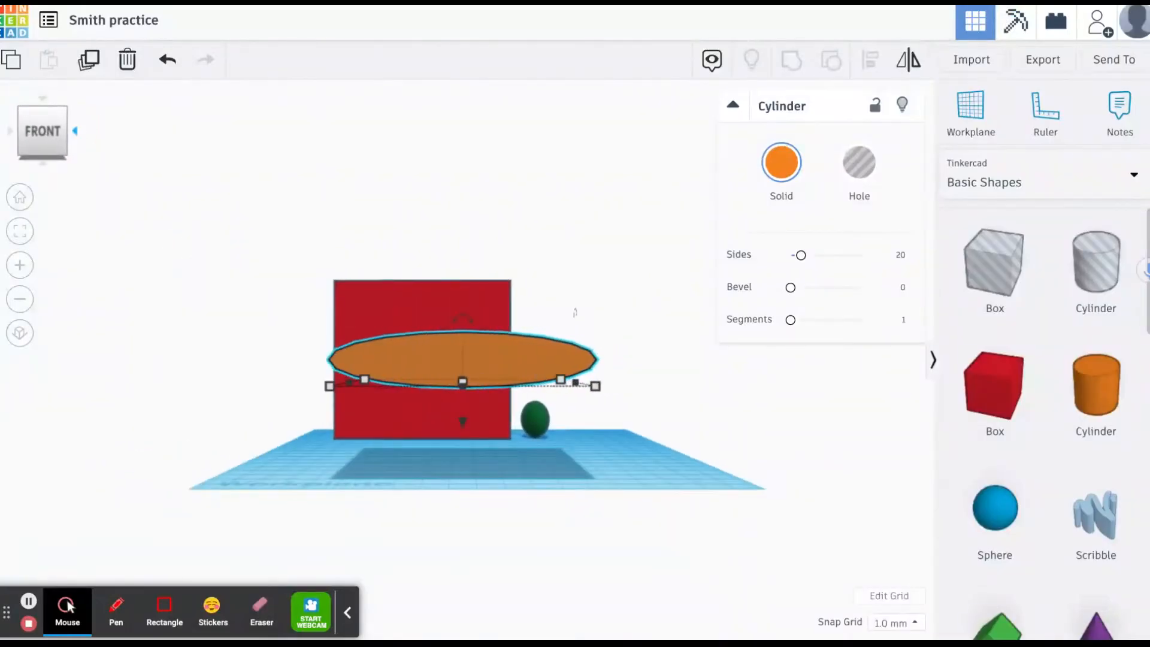
{"action": "left_click", "coordinate": [44, 100]}
{"action": "left_click", "coordinate": [44, 101]}
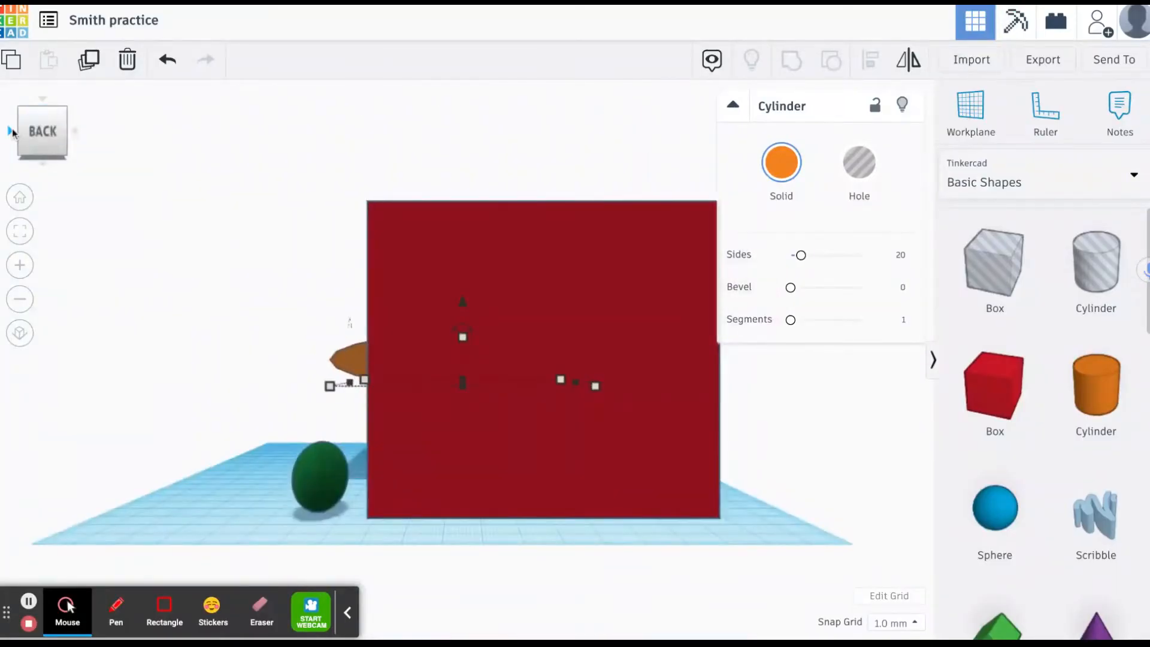
{"action": "left_click", "coordinate": [11, 131]}
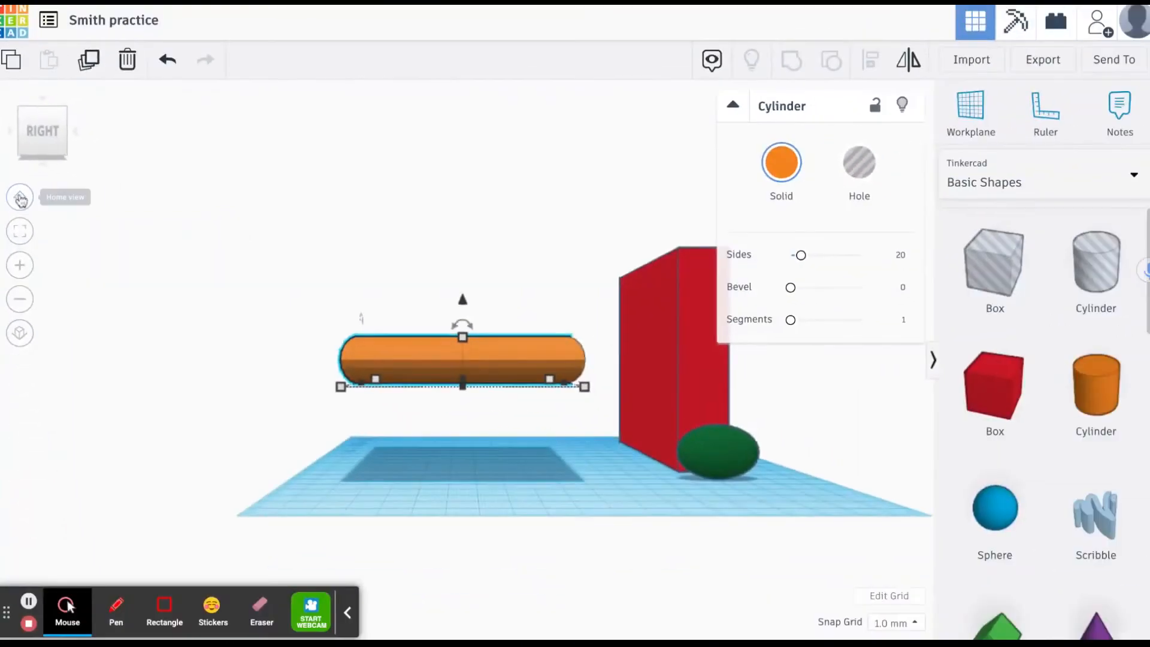
{"action": "left_click", "coordinate": [19, 199]}
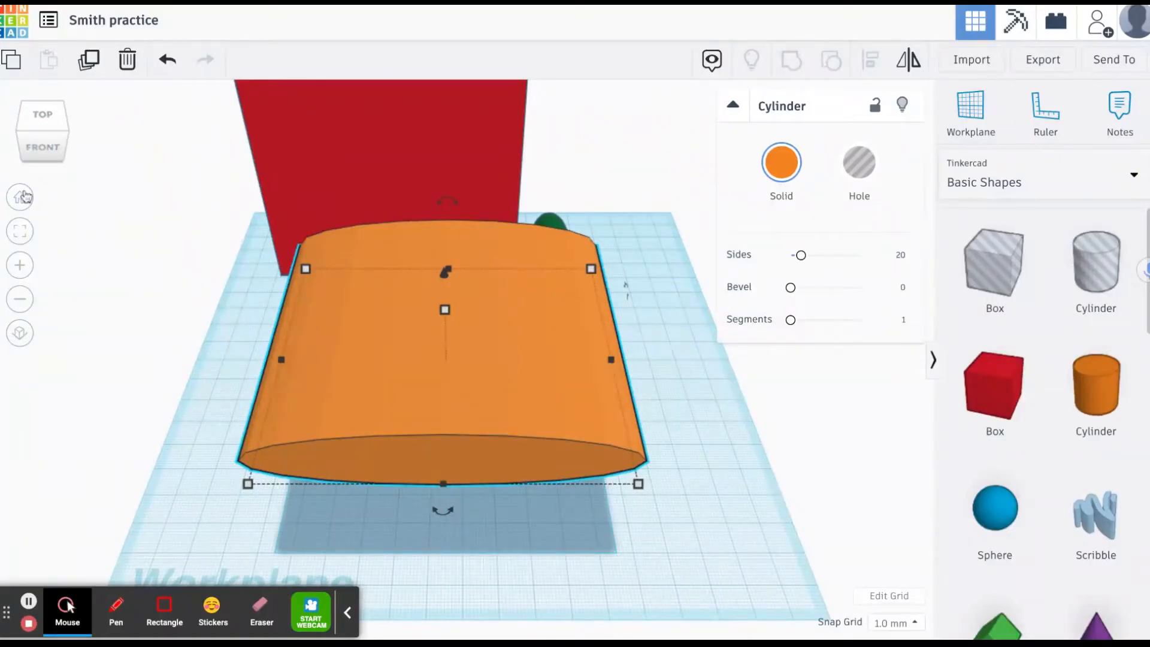
Examine the model from the front, the front-right edge, the upper corner and below, returning to the home view.
{"action": "left_click", "coordinate": [45, 146]}
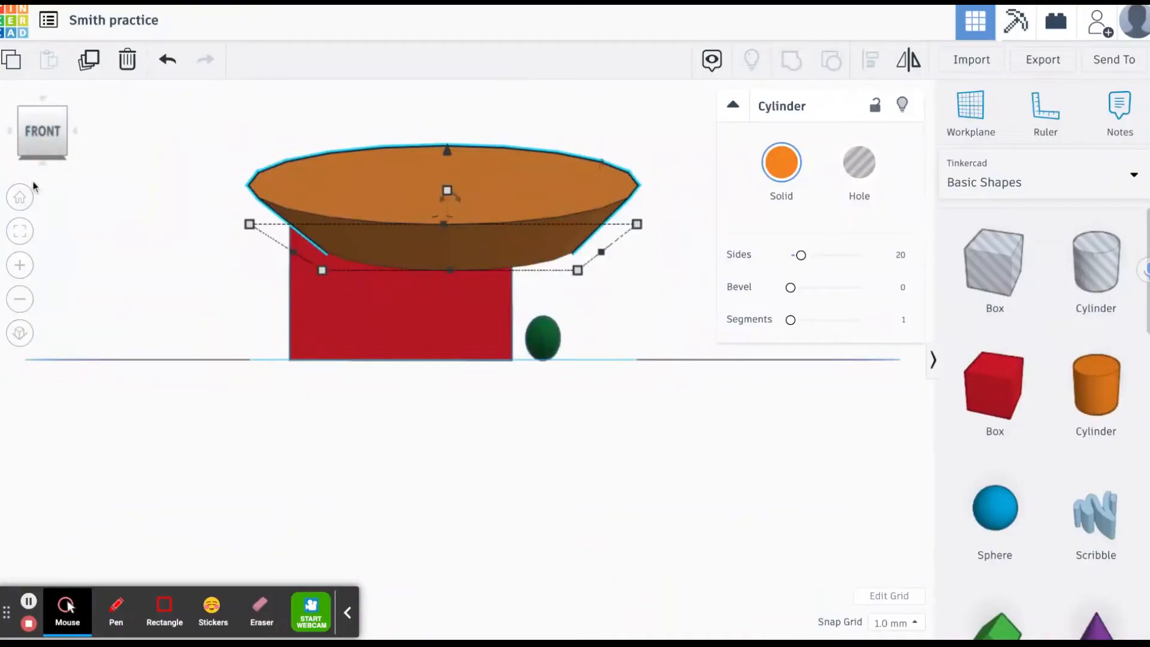
{"action": "left_click", "coordinate": [21, 198]}
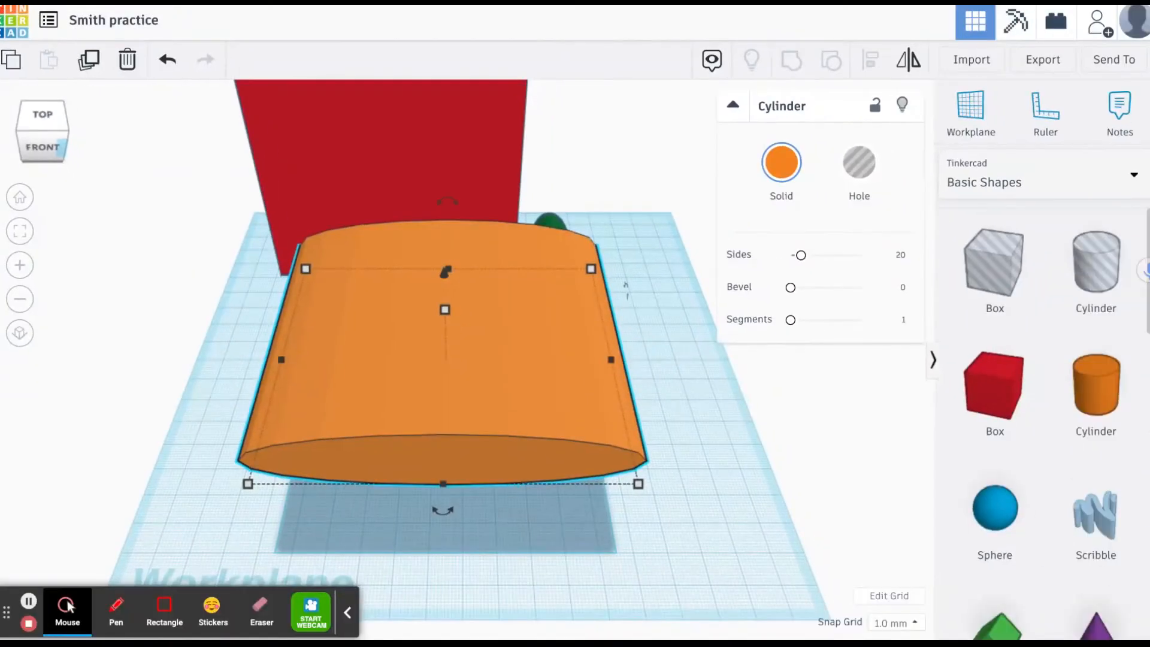
{"action": "left_click", "coordinate": [64, 147]}
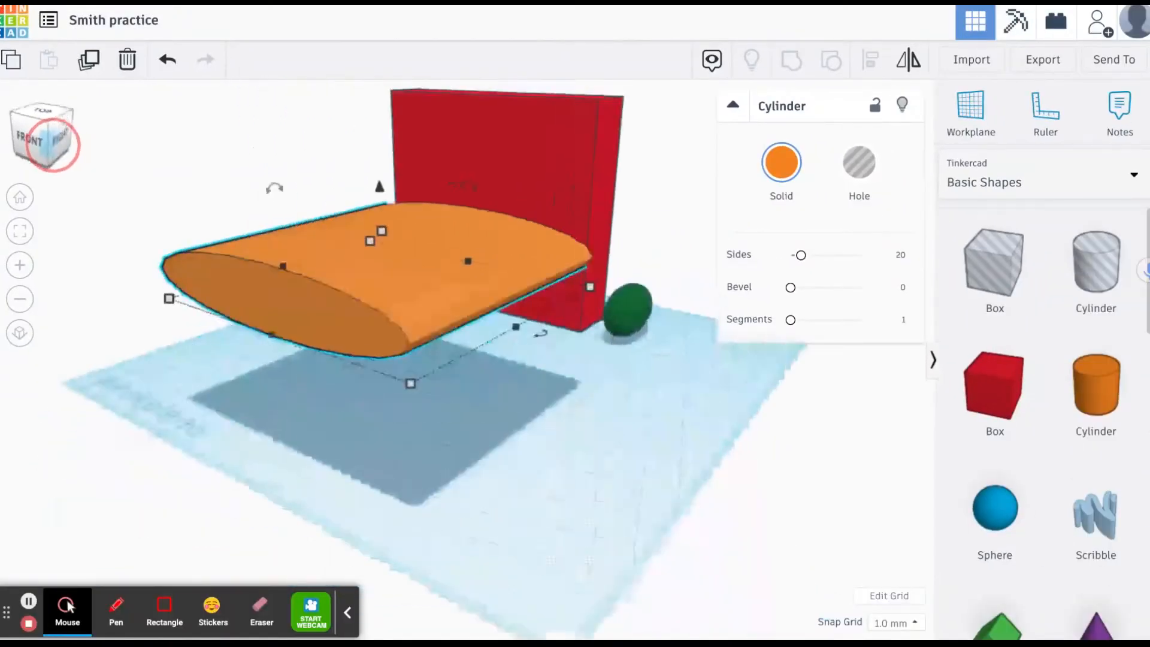
{"action": "left_click_drag", "start_coordinate": [34, 144], "coordinate": [67, 147]}
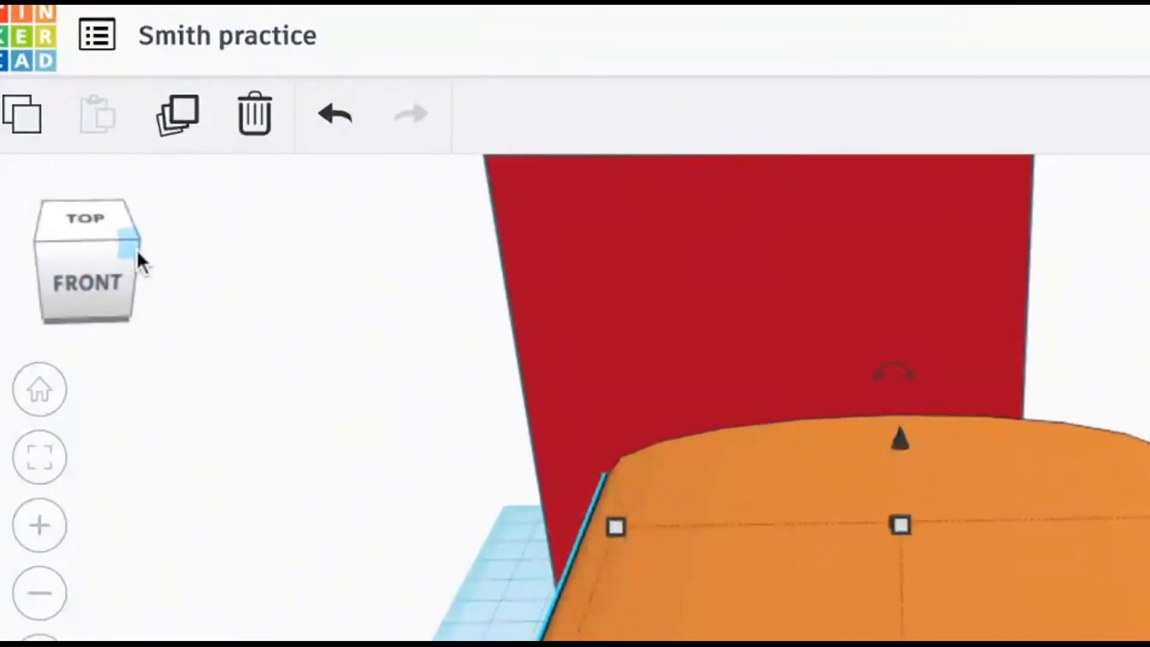
{"action": "left_click", "coordinate": [113, 210]}
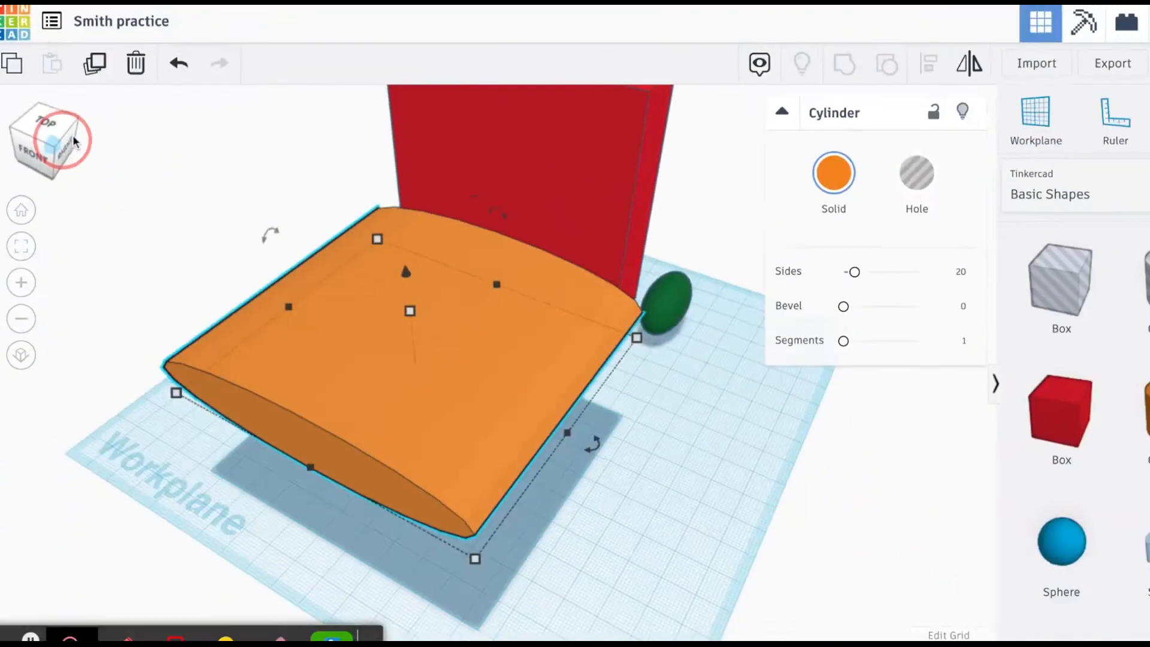
{"action": "left_click_drag", "start_coordinate": [73, 141], "coordinate": [60, 116]}
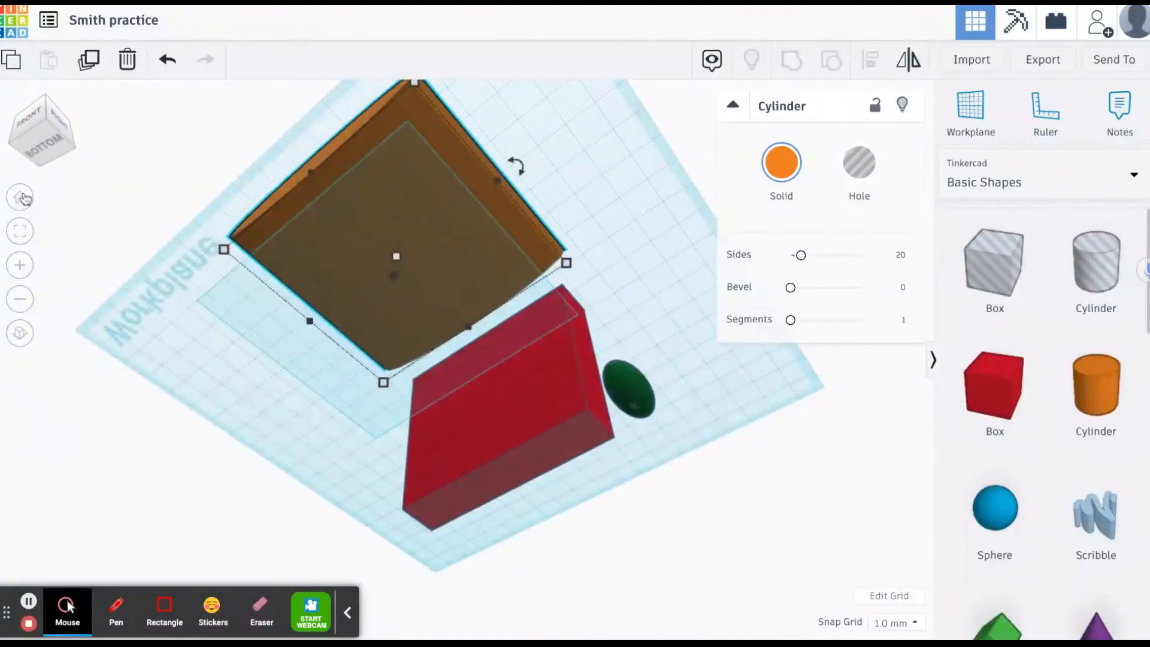
{"action": "left_click", "coordinate": [20, 199]}
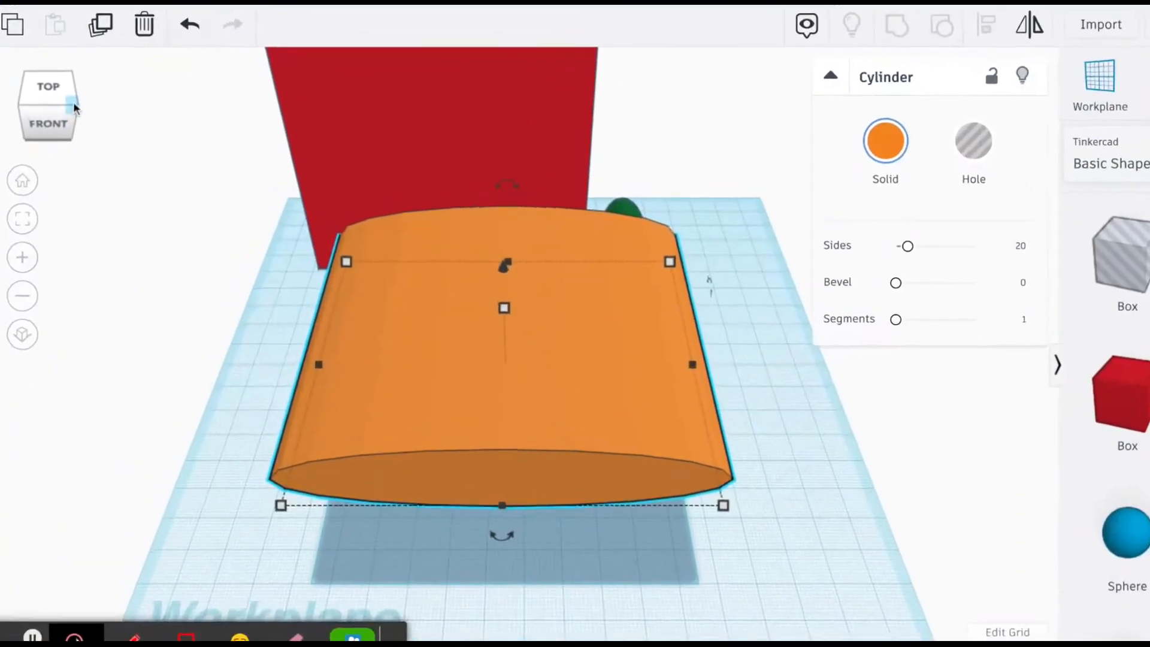
{"action": "left_click", "coordinate": [74, 107]}
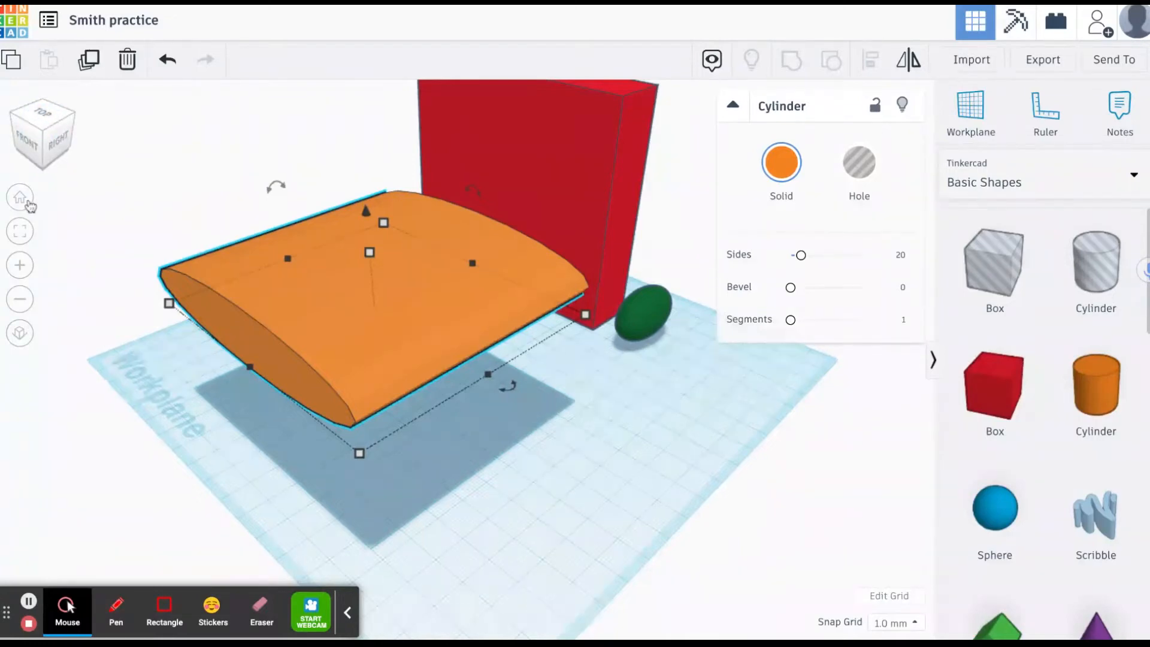
{"action": "left_click", "coordinate": [28, 600]}
{"action": "left_click", "coordinate": [19, 199]}
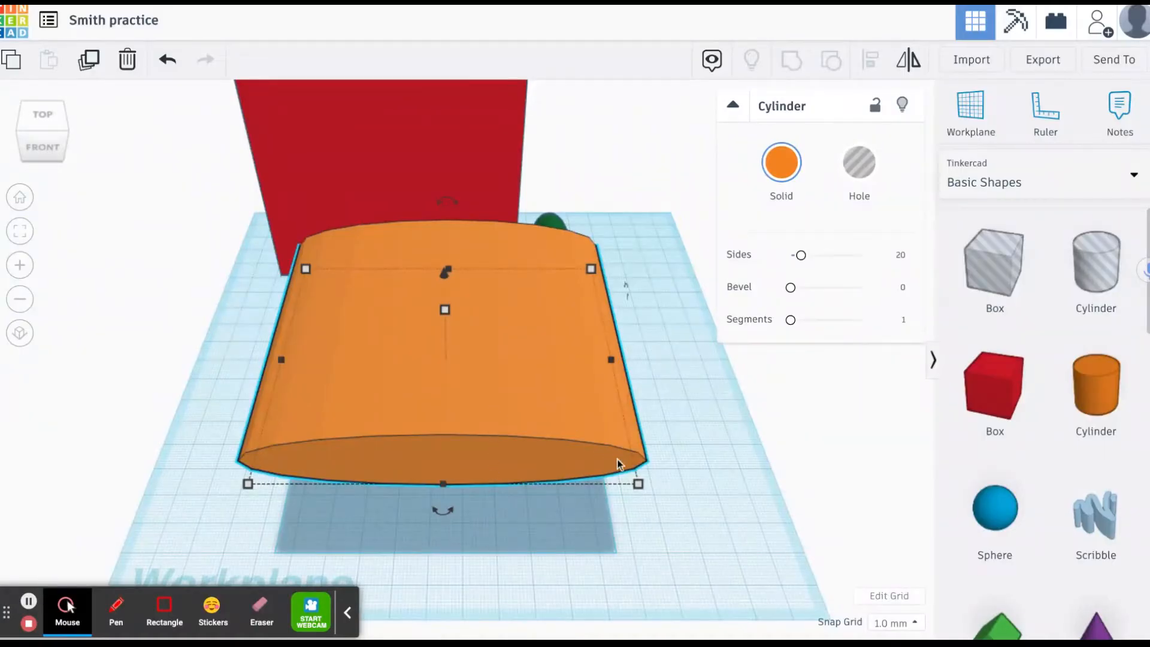
Reselect the floating orange cylinder and drop it onto the workplane.
{"action": "left_click", "coordinate": [684, 491]}
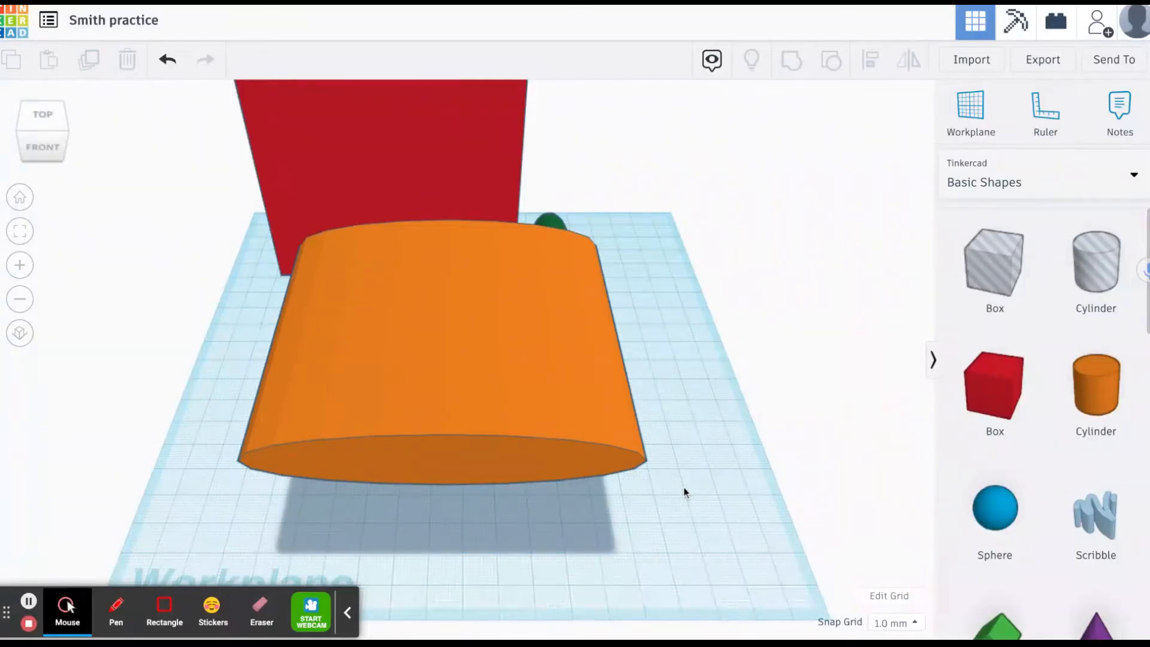
{"action": "left_click", "coordinate": [533, 398]}
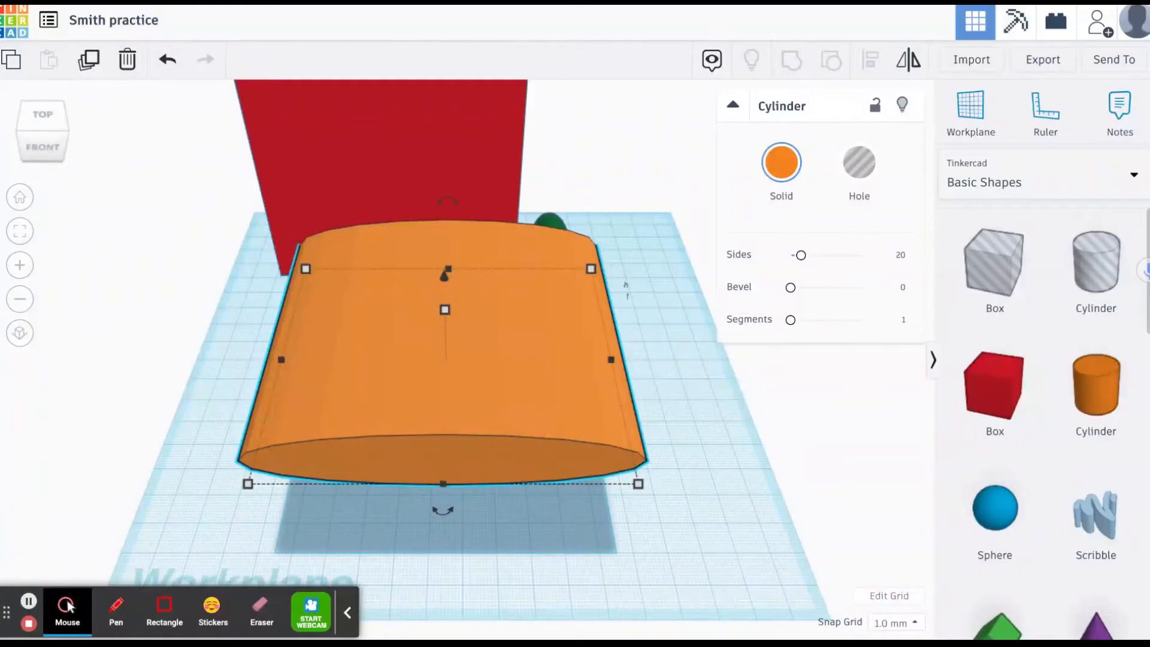
{"action": "key", "text": "d"}
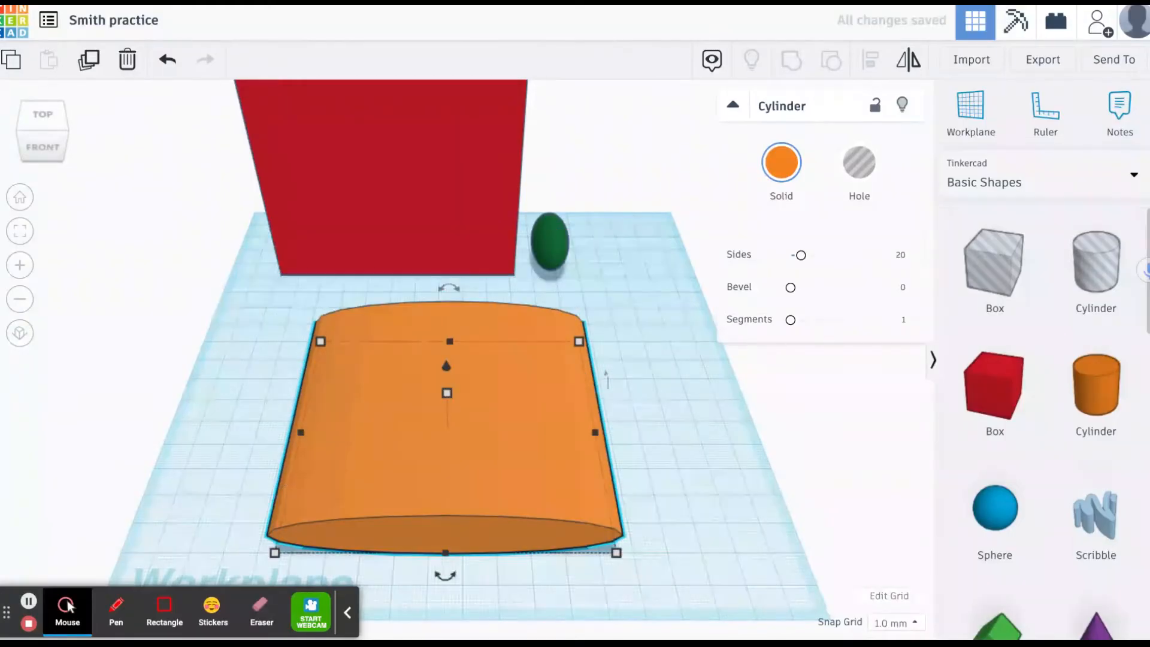
In the front view, lower the orange cylinder to 31 mm below the workplane and raise it back to 0 mm.
{"action": "left_click", "coordinate": [41, 150]}
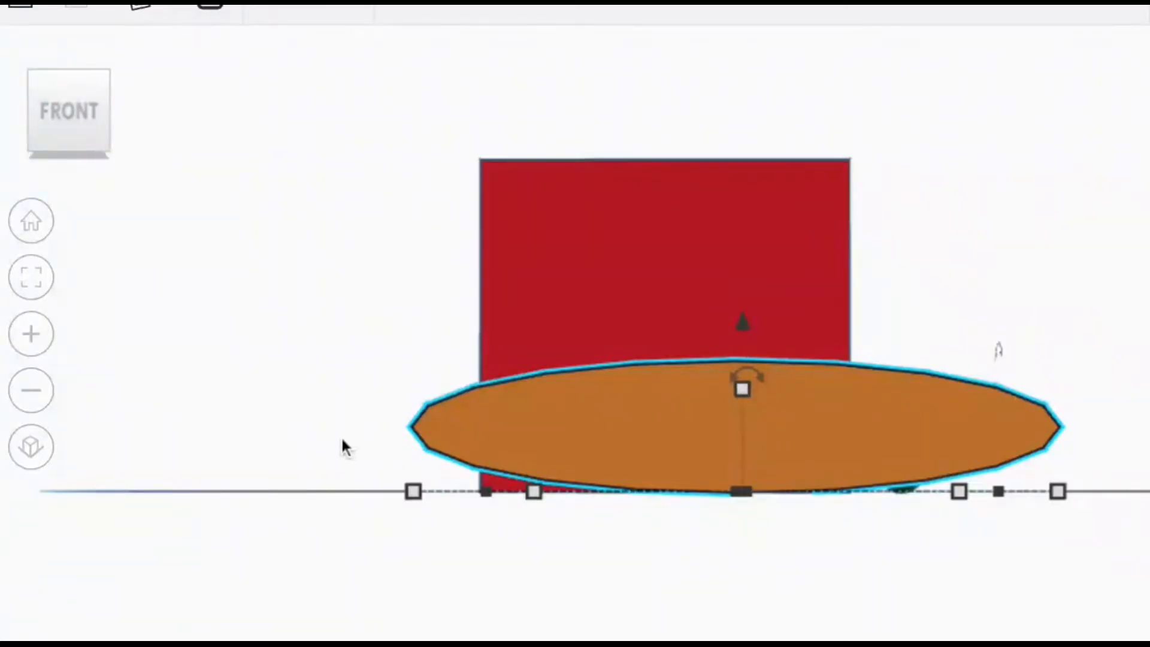
{"action": "left_click", "coordinate": [285, 450]}
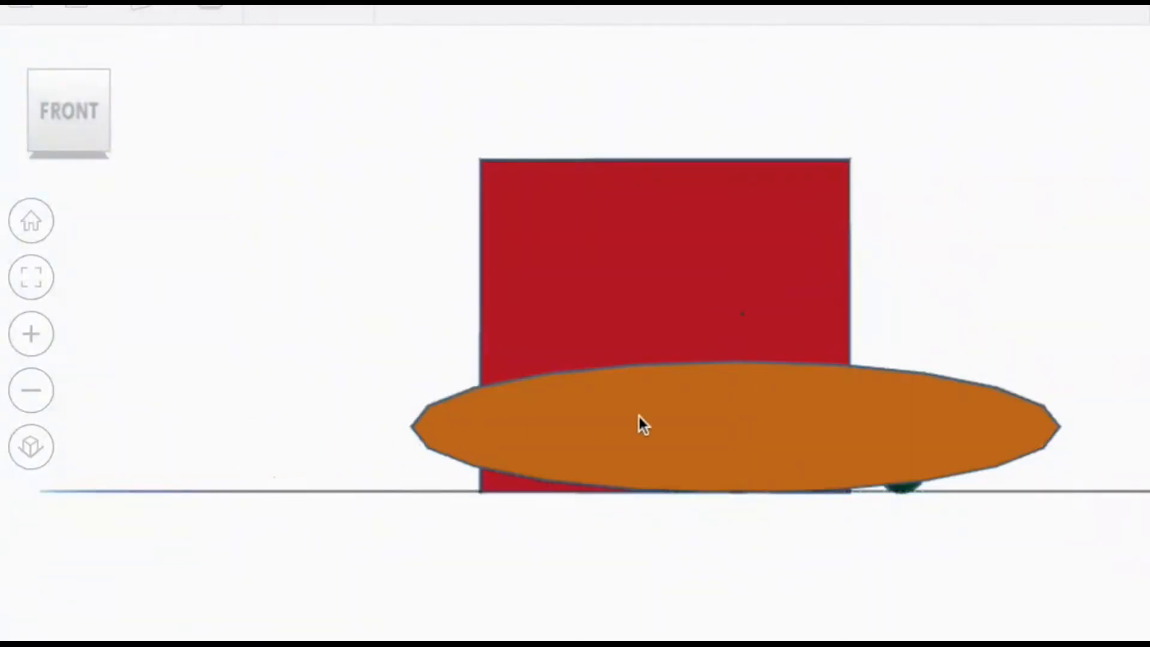
{"action": "left_click", "coordinate": [718, 419]}
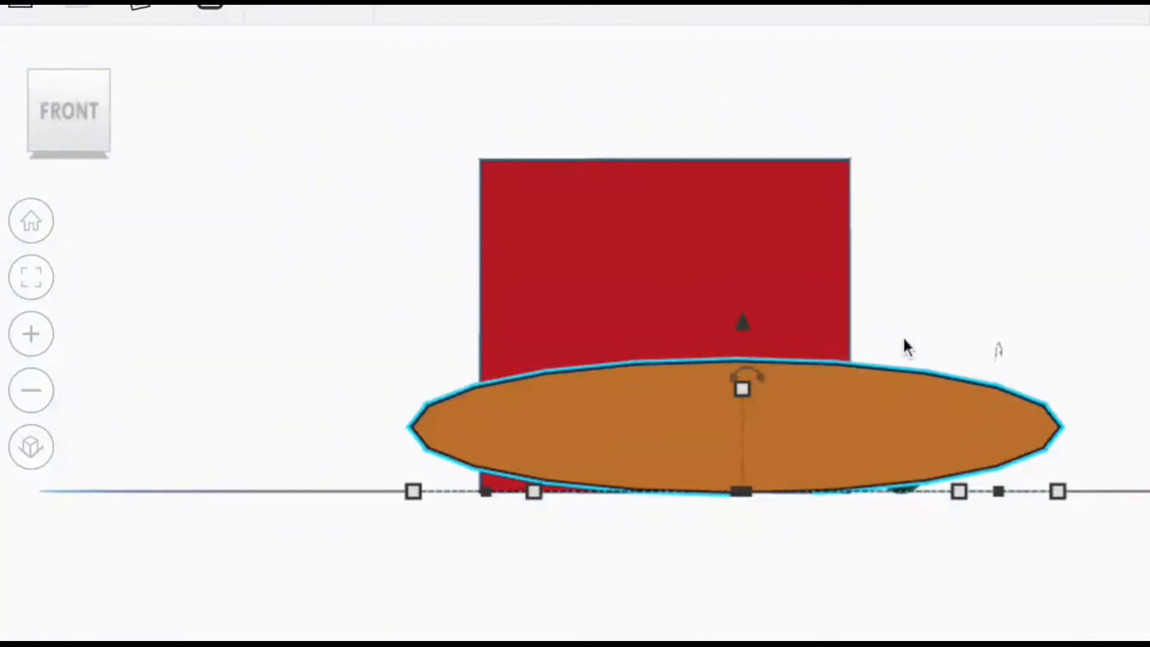
{"action": "left_click", "coordinate": [747, 328]}
{"action": "left_click_drag", "start_coordinate": [749, 328], "coordinate": [742, 430]}
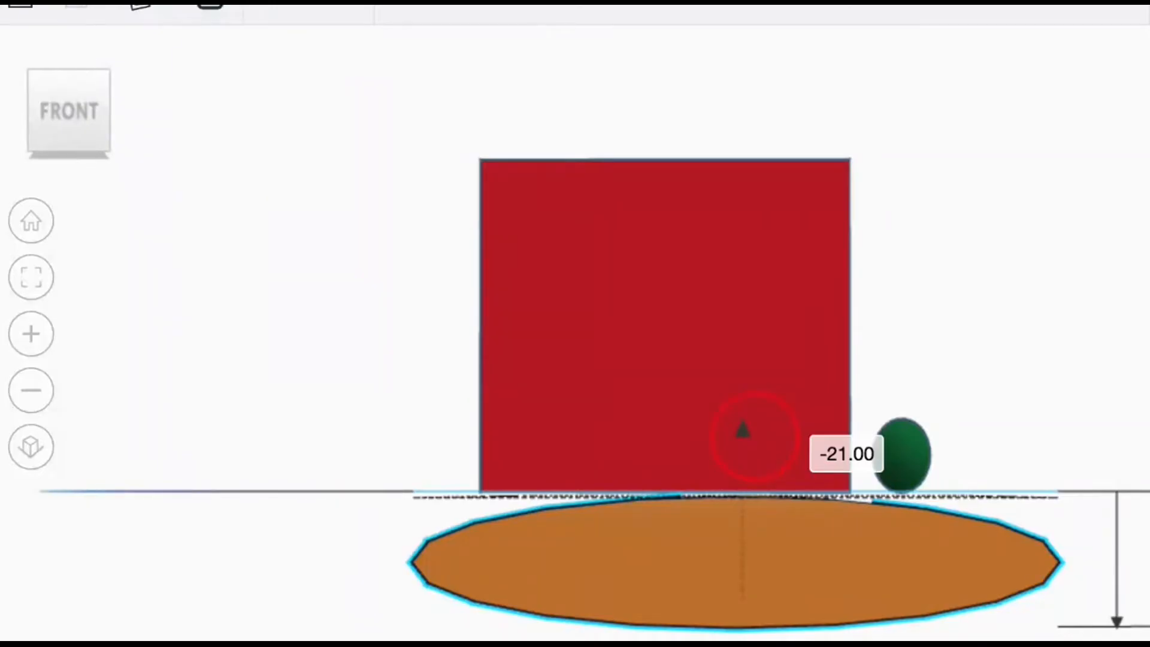
{"action": "left_click_drag", "start_coordinate": [743, 430], "coordinate": [740, 479]}
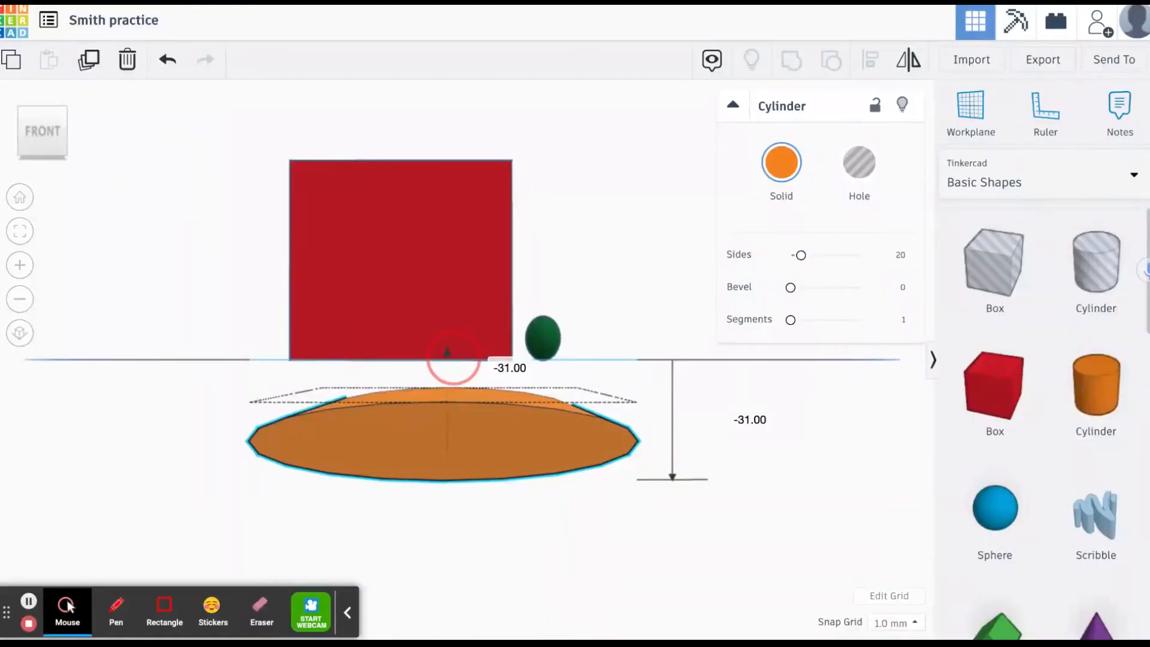
{"action": "left_click_drag", "start_coordinate": [453, 360], "coordinate": [447, 277]}
{"action": "left_click_drag", "start_coordinate": [446, 270], "coordinate": [469, 261]}
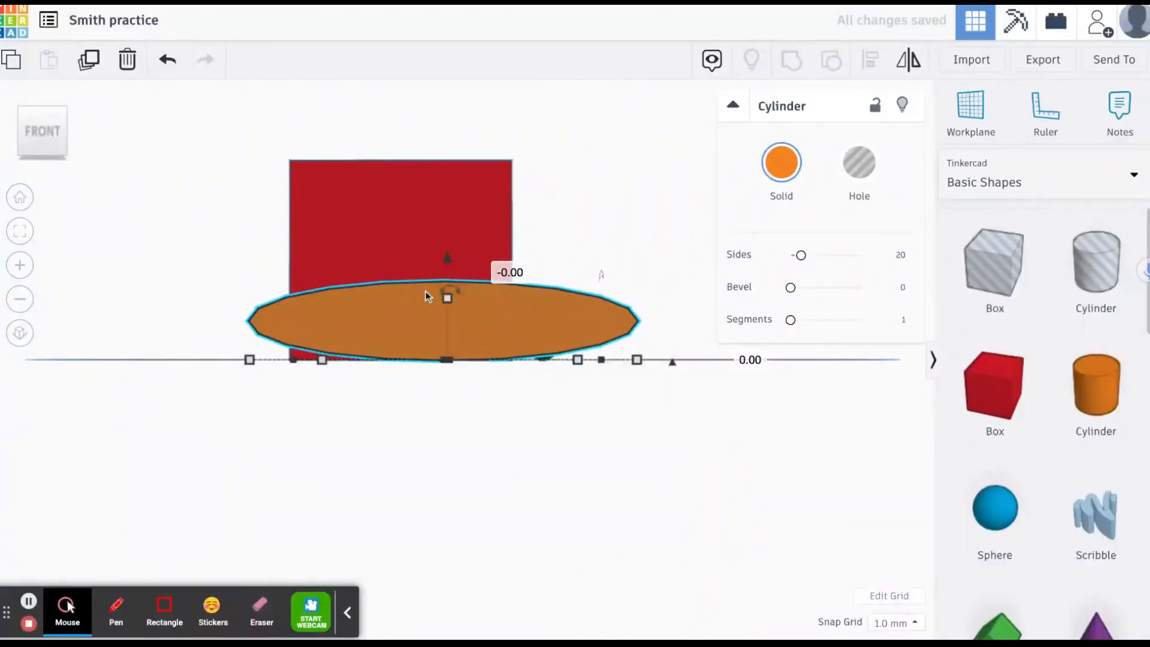
Raise the orange cylinder 11 mm in 1 mm increments, drop it back onto the workplane, and deselect it in the home view.
{"action": "key", "text": "ctrl+Up"}
{"action": "key", "text": "ctrl+Up"}
{"action": "key", "text": "ctrl+Up"}
{"action": "key", "text": "ctrl+Up"}
{"action": "key", "text": "ctrl+Up"}
{"action": "key", "text": "ctrl+Up"}
{"action": "key", "text": "ctrl+Up"}
{"action": "key", "text": "ctrl+Up"}
{"action": "key", "text": "ctrl+Up"}
{"action": "key", "text": "ctrl+Up"}
{"action": "key", "text": "ctrl+Up"}
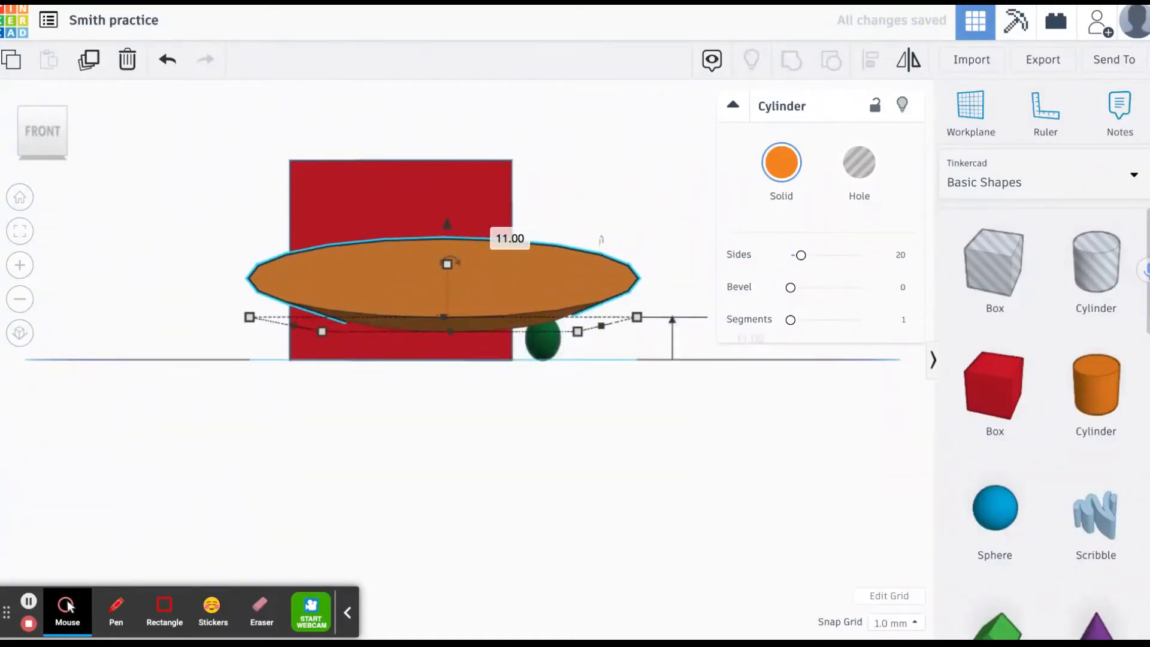
{"action": "key", "text": "d"}
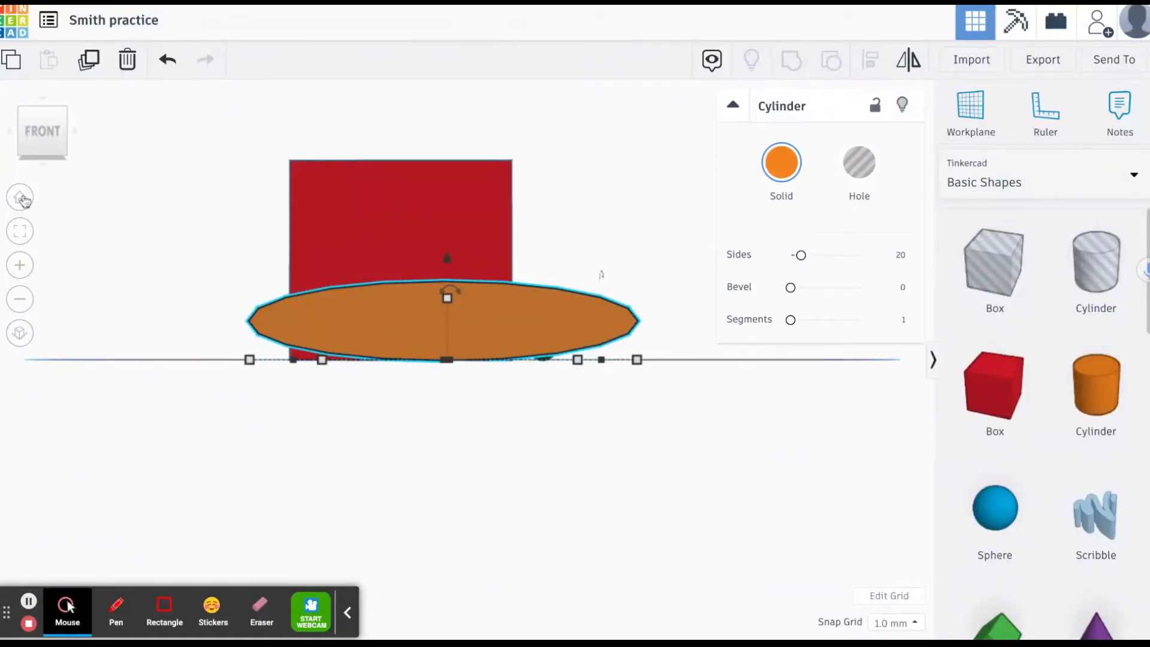
{"action": "left_click", "coordinate": [21, 199]}
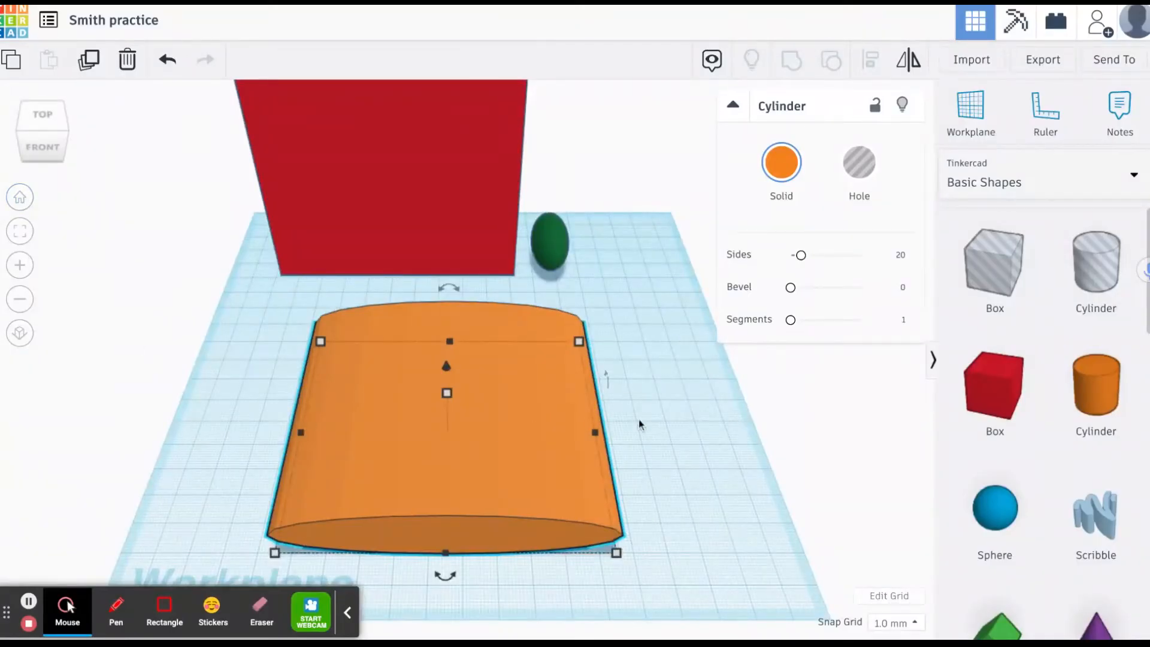
{"action": "left_click", "coordinate": [660, 420]}
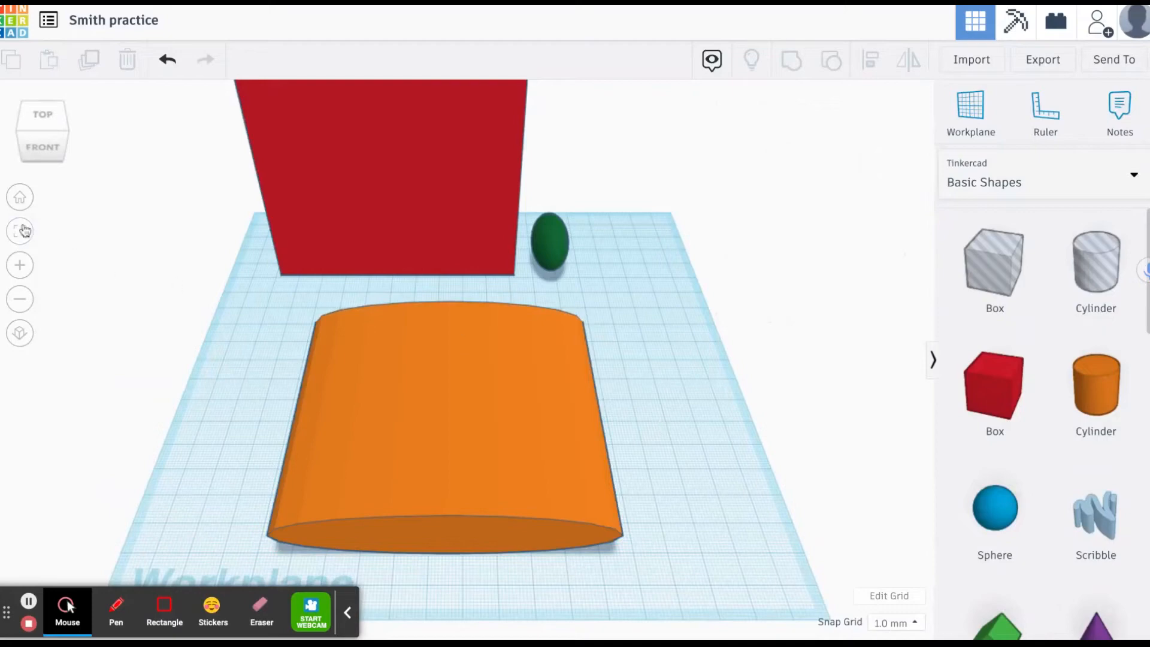
Place a new workplane on the top face of the red box and check it from the front.
{"action": "left_click", "coordinate": [24, 232]}
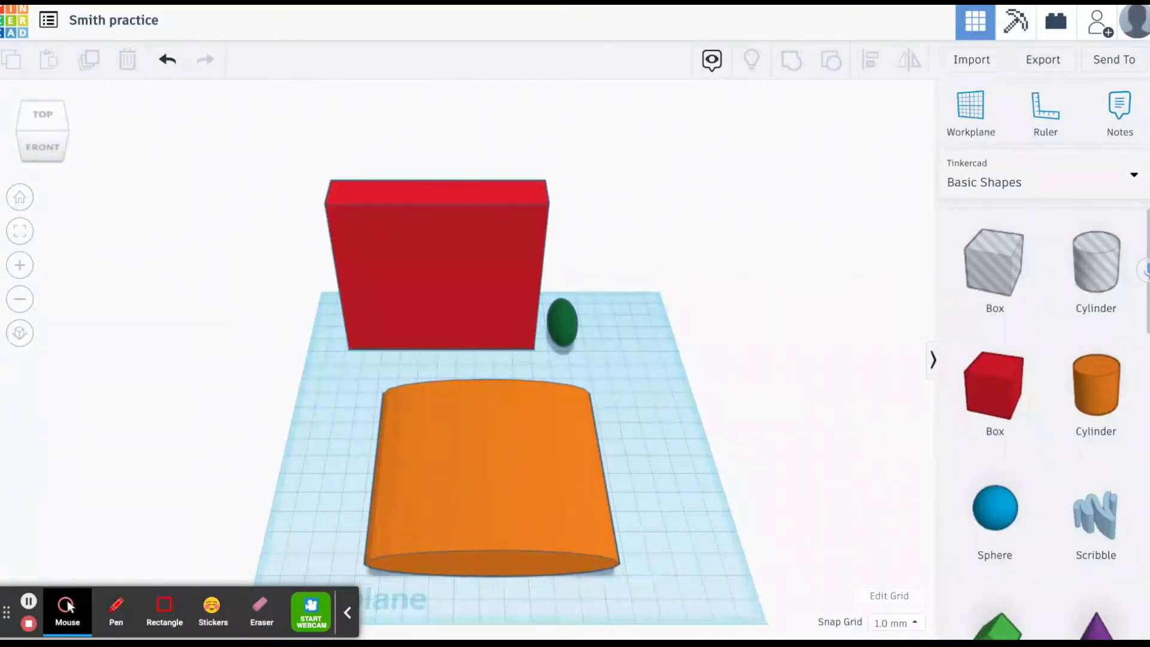
{"action": "left_click", "coordinate": [970, 116]}
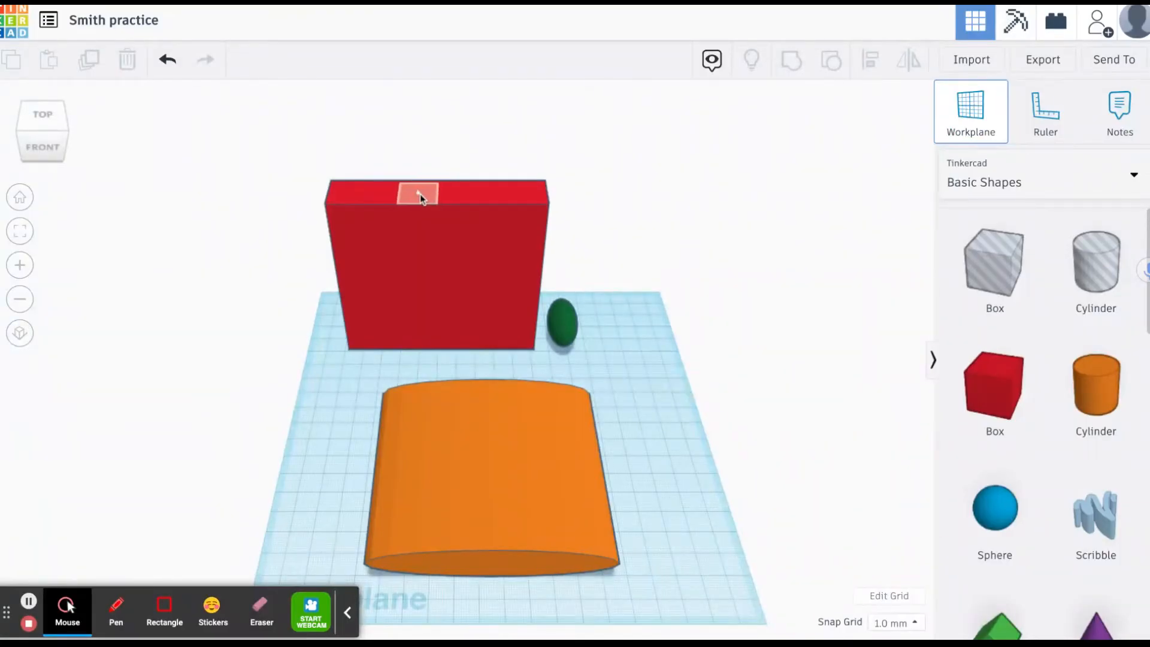
{"action": "left_click", "coordinate": [423, 198]}
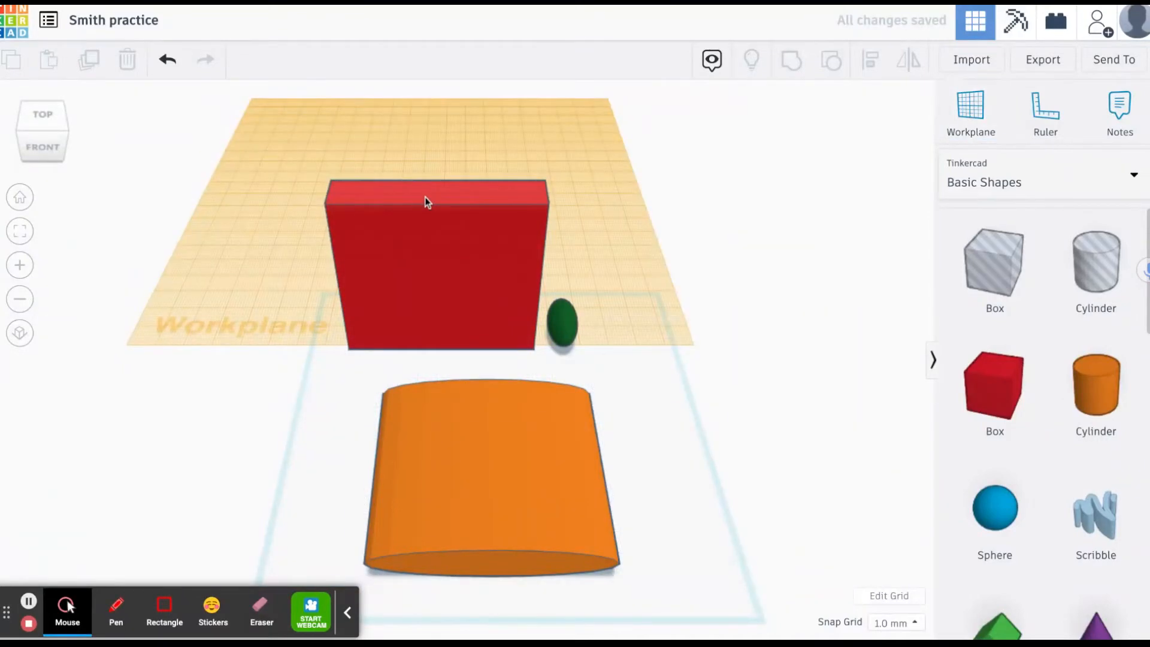
{"action": "left_click", "coordinate": [45, 149]}
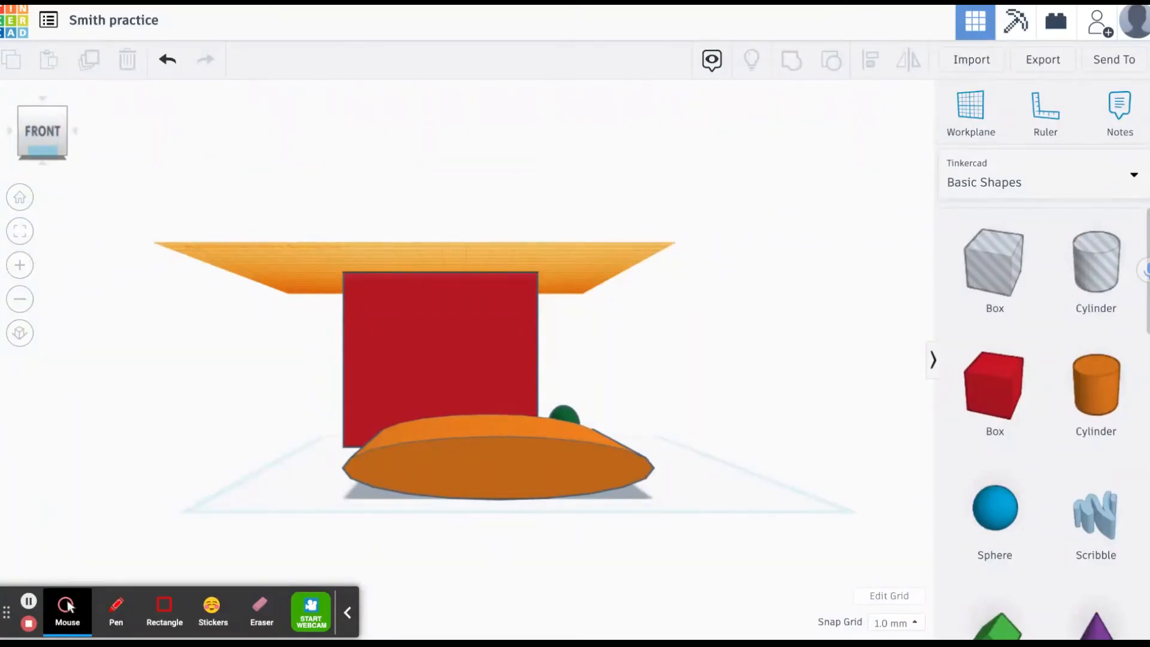
{"action": "left_click", "coordinate": [20, 198]}
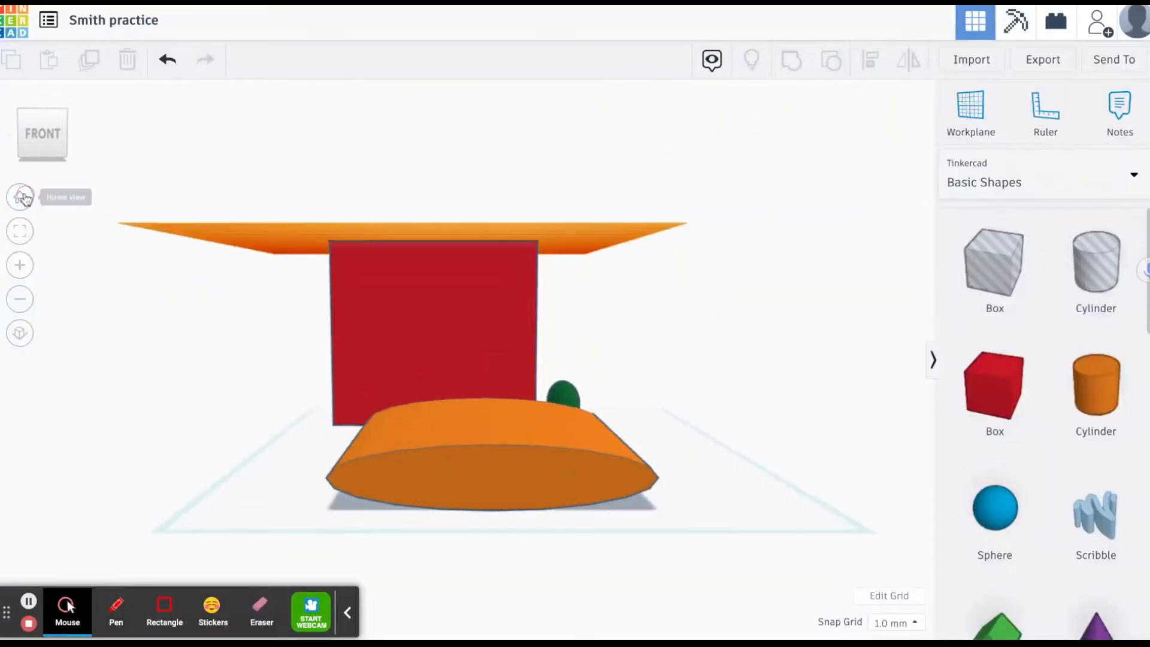
Place a blue sphere on the new workplane at the rear edge of the red box's top face.
{"action": "left_click", "coordinate": [22, 231]}
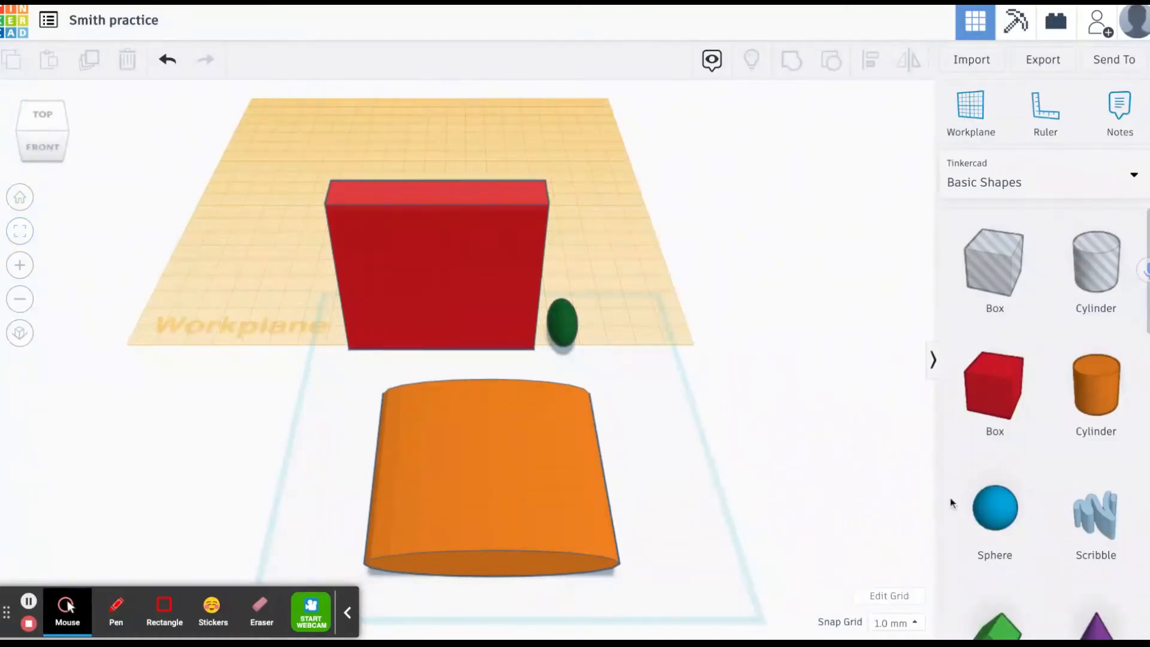
{"action": "left_click", "coordinate": [994, 508]}
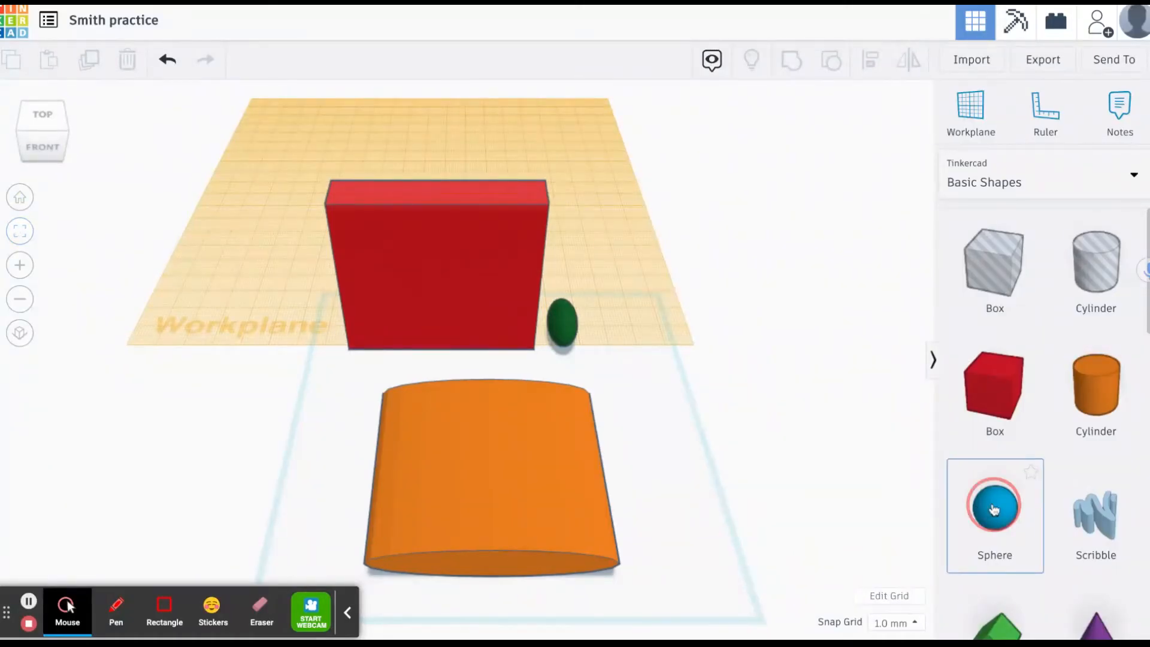
{"action": "left_click_drag", "start_coordinate": [994, 509], "coordinate": [453, 173]}
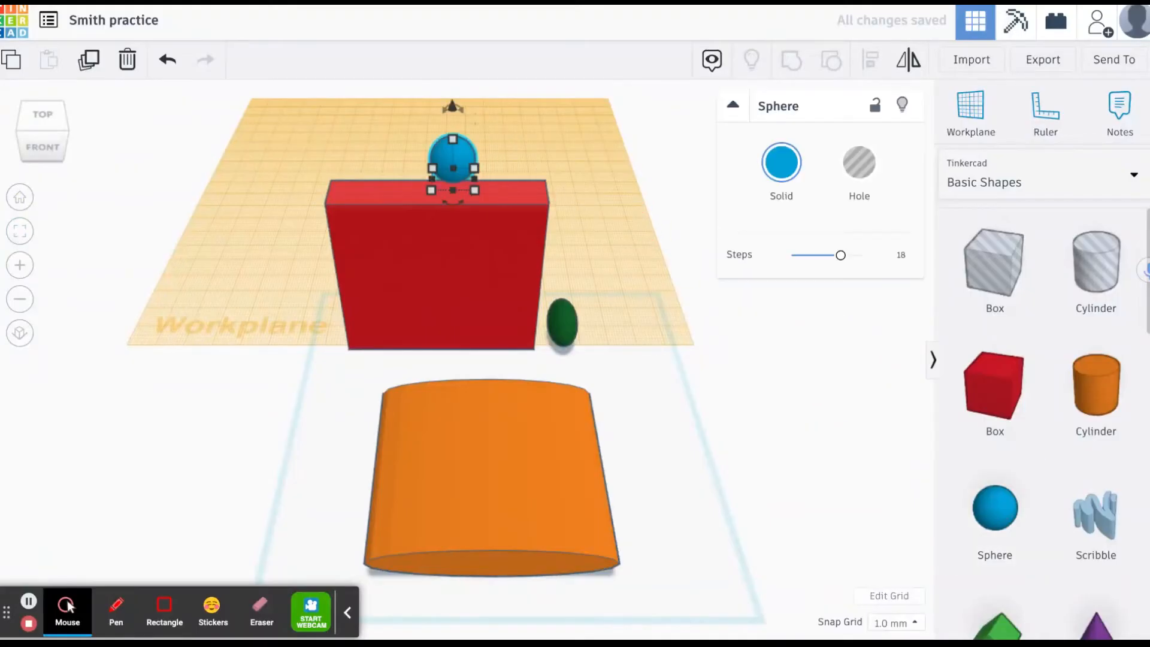
Examine the blue sphere's placement against the raised workplane and red box from the front, side and home views, and deselect it.
{"action": "left_click", "coordinate": [48, 148]}
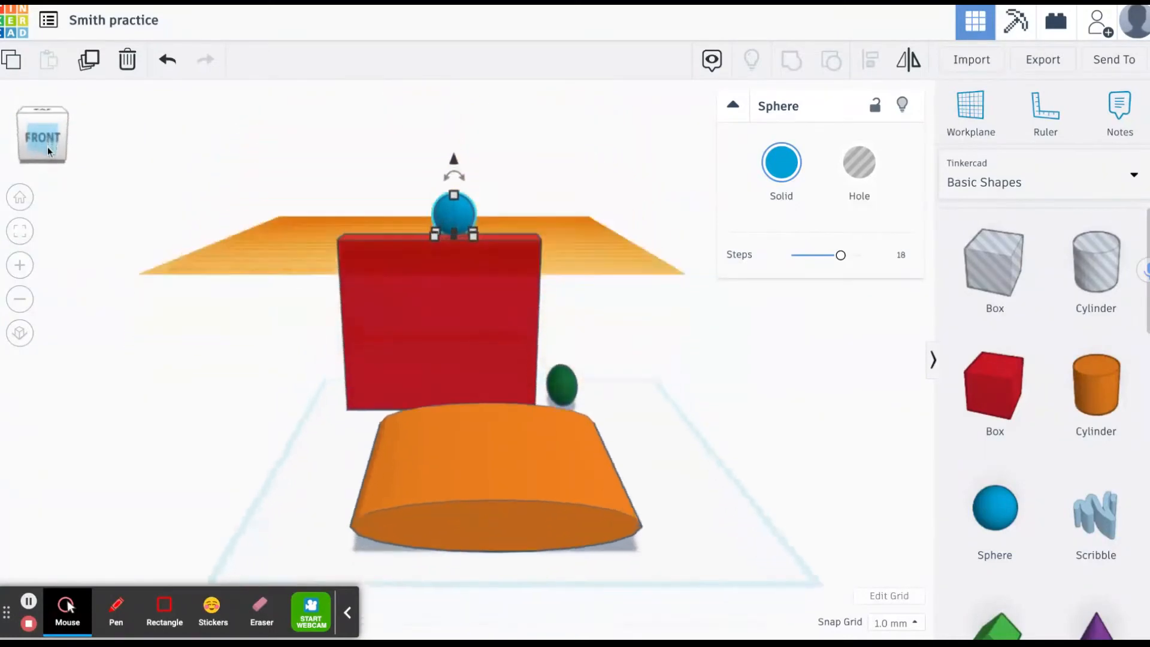
{"action": "left_click", "coordinate": [44, 110]}
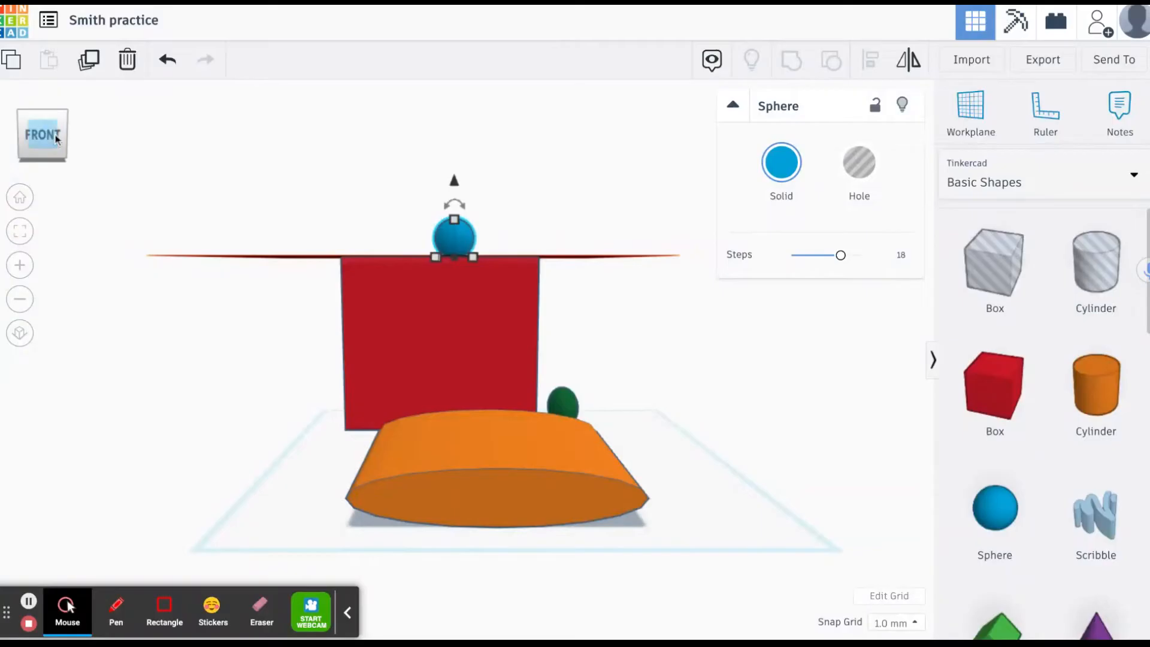
{"action": "left_click", "coordinate": [18, 139]}
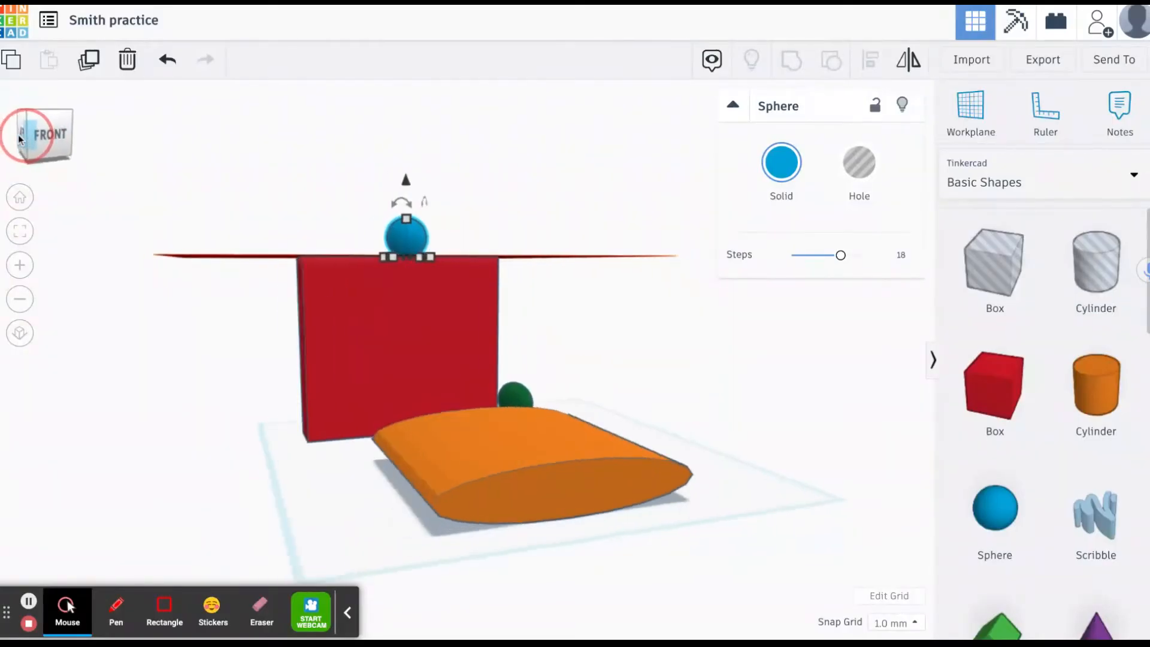
{"action": "left_click_drag", "start_coordinate": [45, 138], "coordinate": [47, 140]}
{"action": "left_click", "coordinate": [20, 198]}
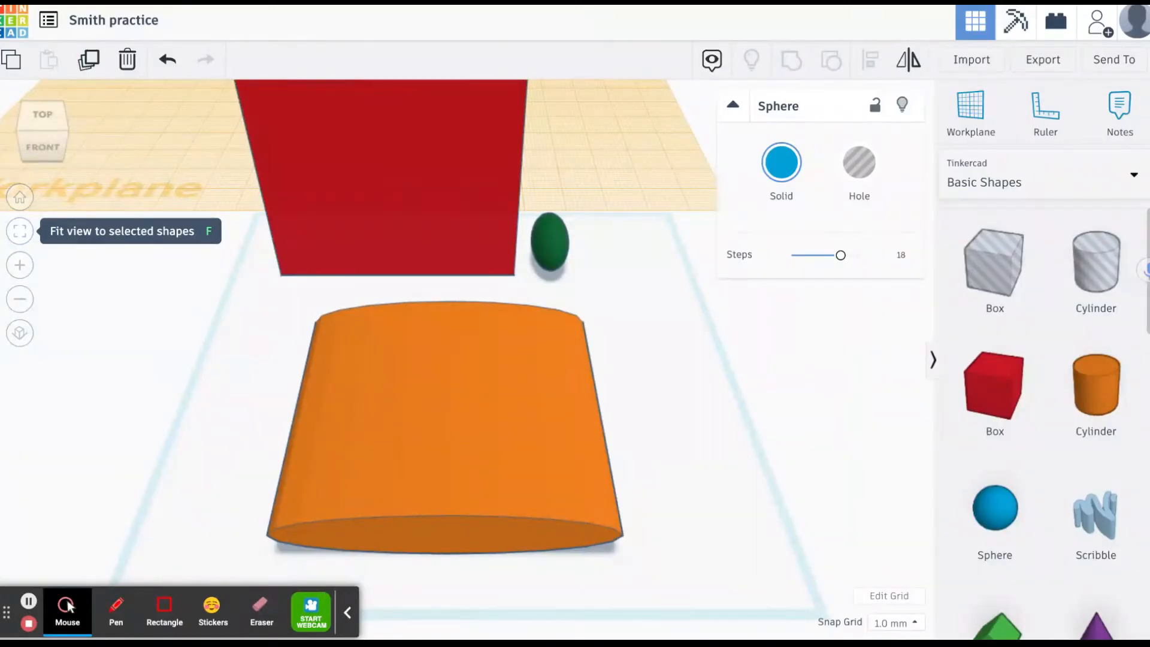
{"action": "left_click", "coordinate": [20, 231]}
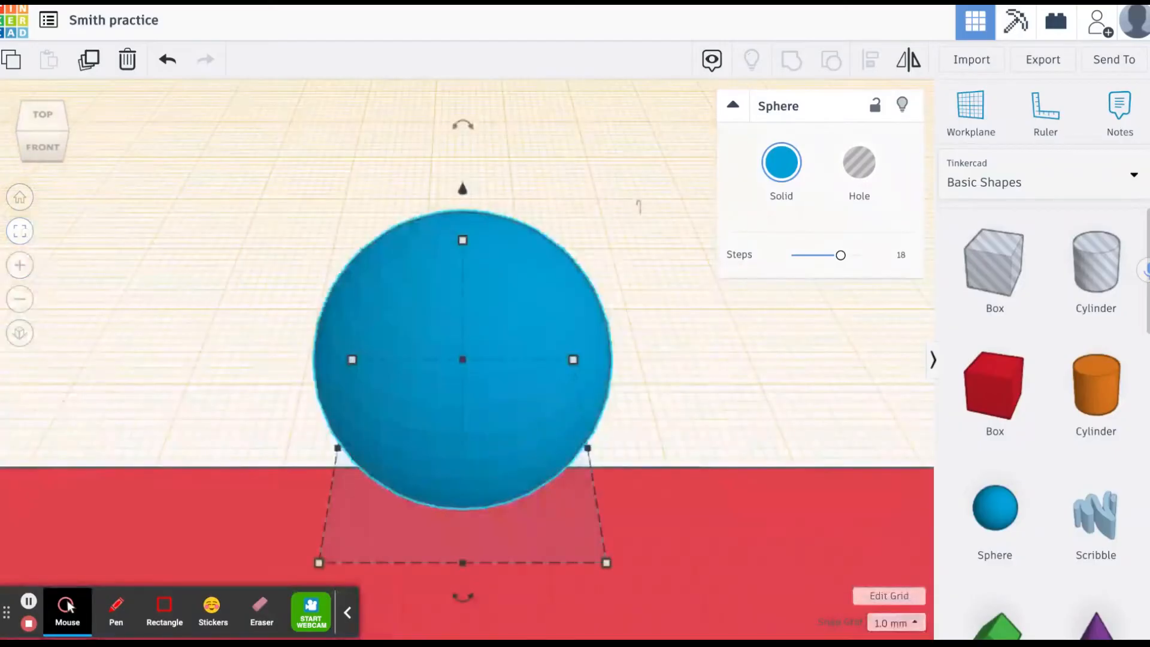
{"action": "left_click", "coordinate": [669, 398]}
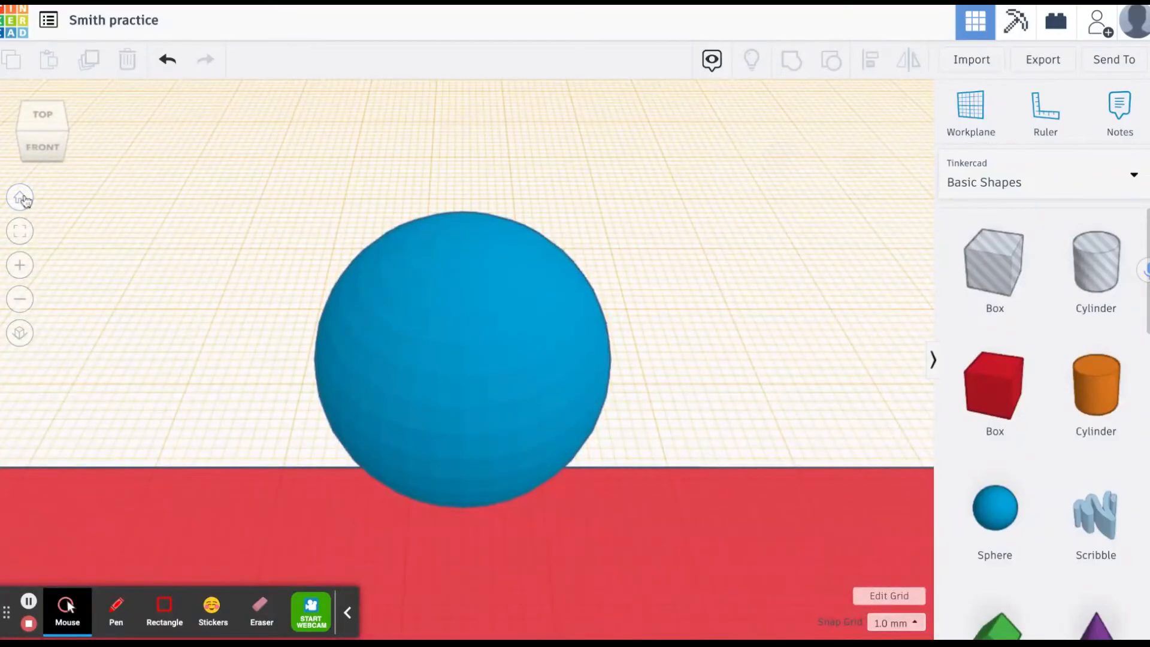
{"action": "left_click", "coordinate": [19, 231]}
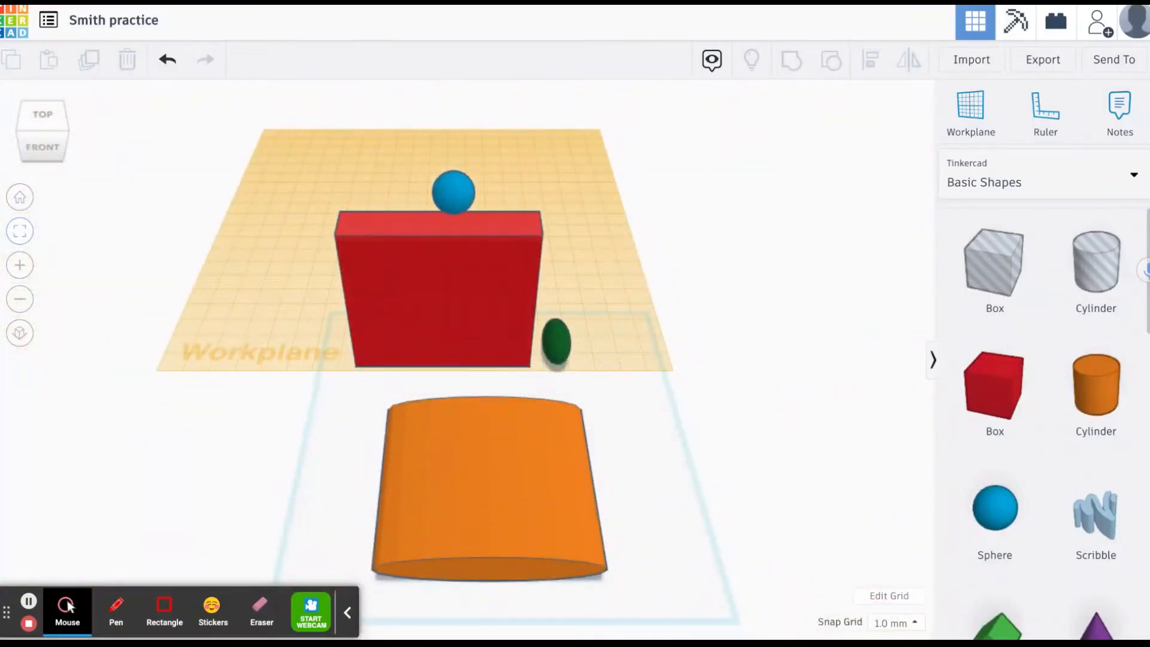
Check the blue sphere's dimensions, shrinking it slightly in proportion from a base corner and returning it to 20 mm.
{"action": "left_click", "coordinate": [453, 202]}
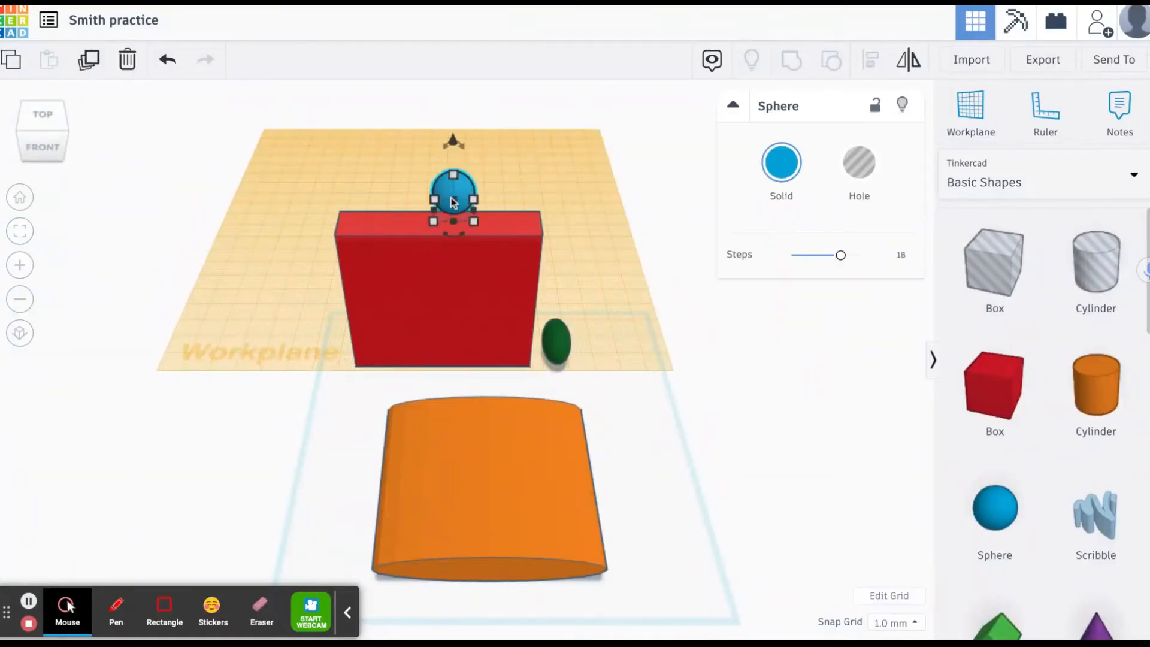
{"action": "mouse_move", "coordinate": [436, 222]}
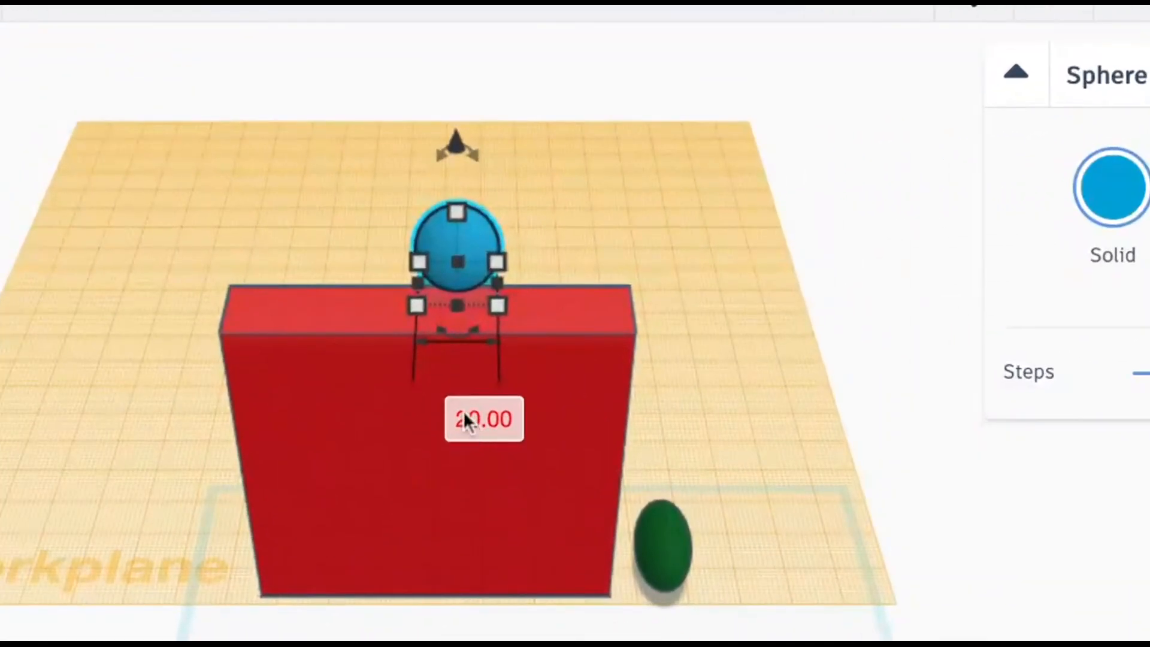
{"action": "mouse_move", "coordinate": [418, 309]}
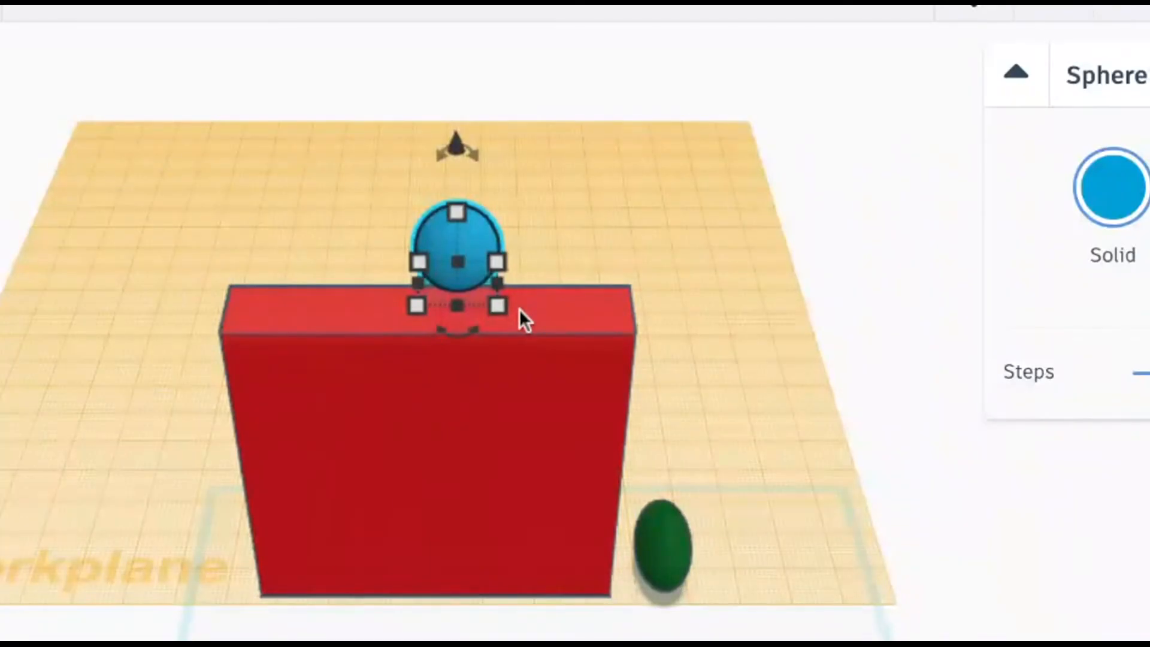
{"action": "left_click", "coordinate": [426, 310]}
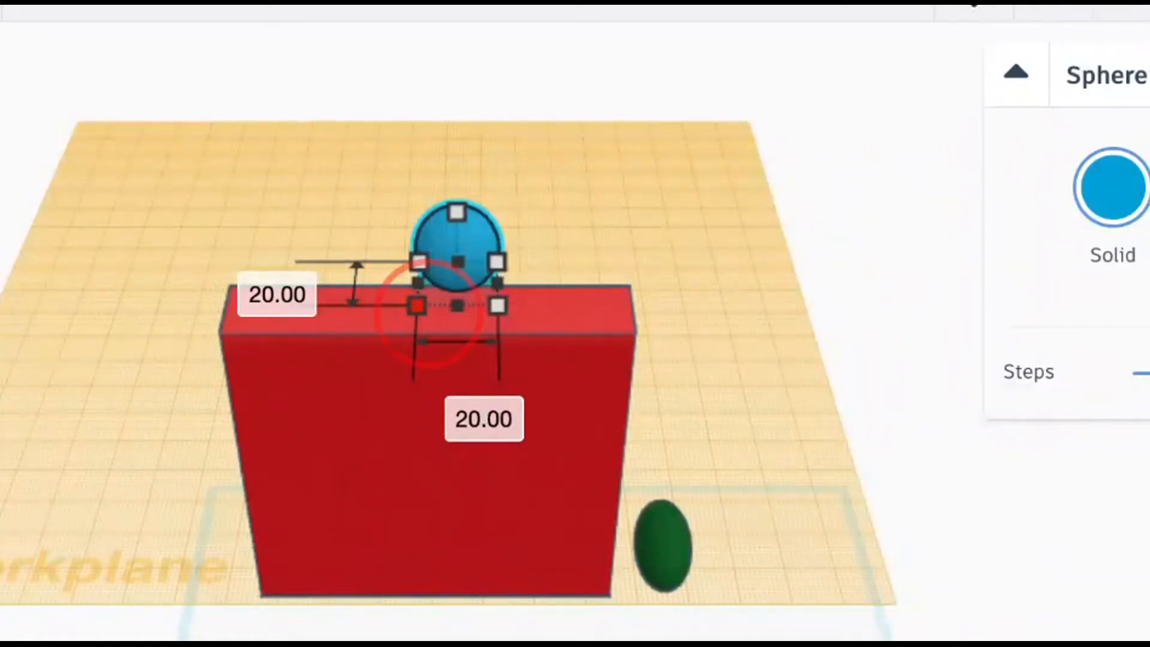
{"action": "mouse_move", "coordinate": [417, 306]}
{"action": "left_mouse_down"}
{"action": "mouse_move", "coordinate": [275, 379]}
{"action": "mouse_move", "coordinate": [421, 303]}
{"action": "left_mouse_up"}
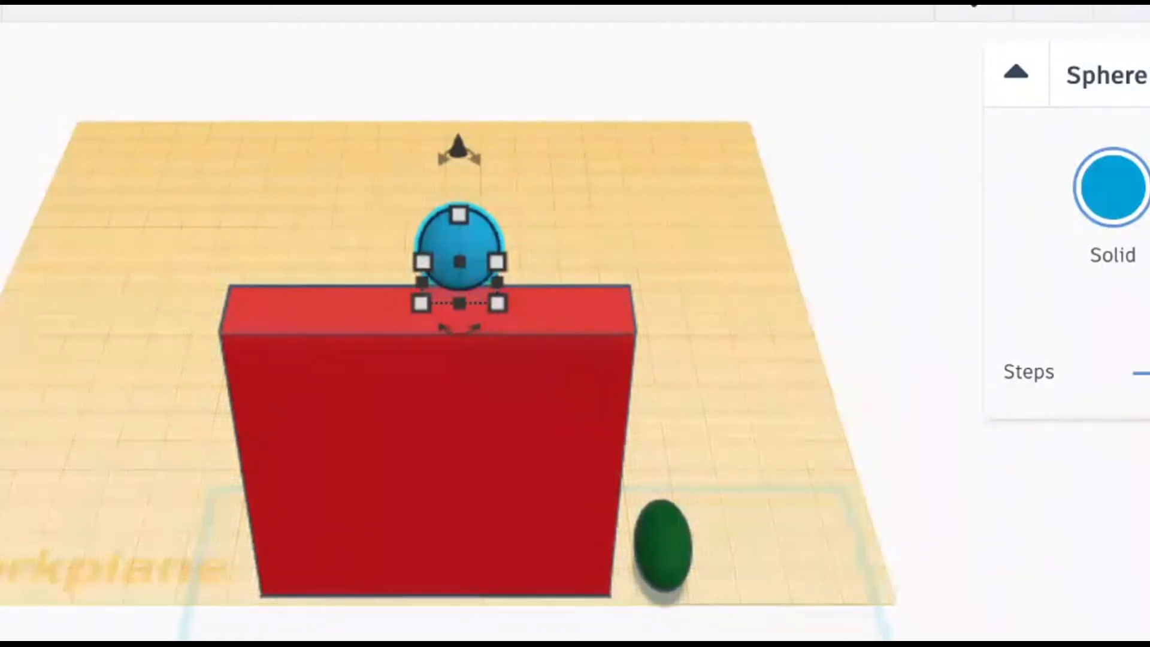
{"action": "left_click_drag", "start_coordinate": [422, 304], "coordinate": [417, 306]}
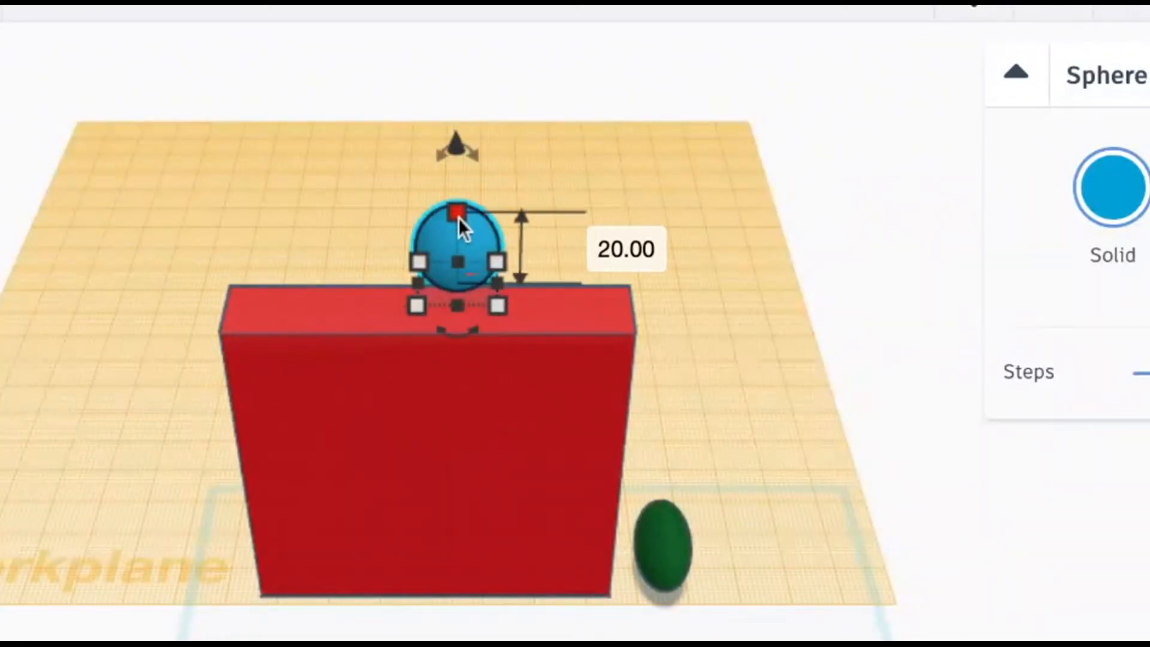
{"action": "left_click", "coordinate": [742, 325]}
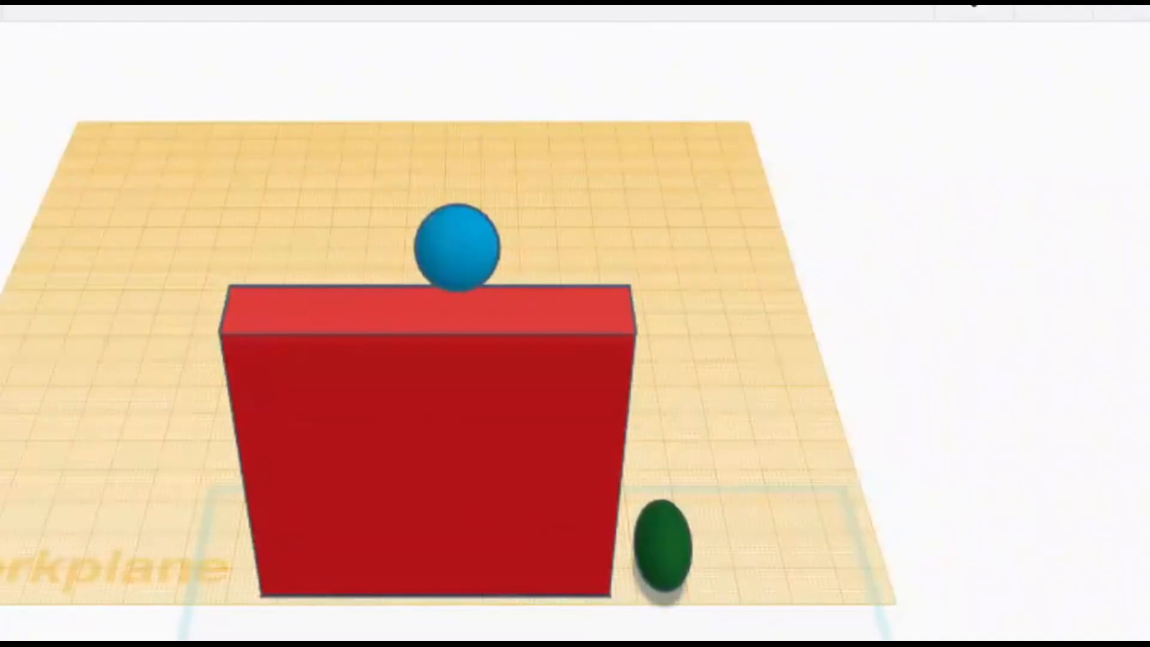
{"action": "left_click", "coordinate": [456, 247]}
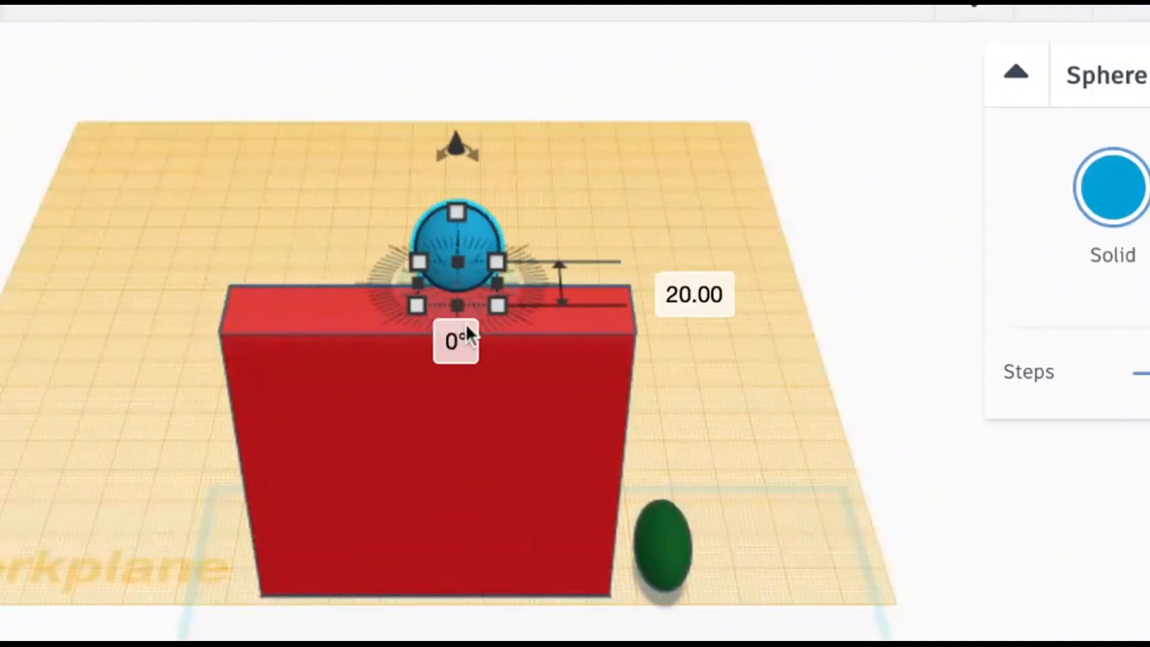
{"action": "mouse_move", "coordinate": [425, 309]}
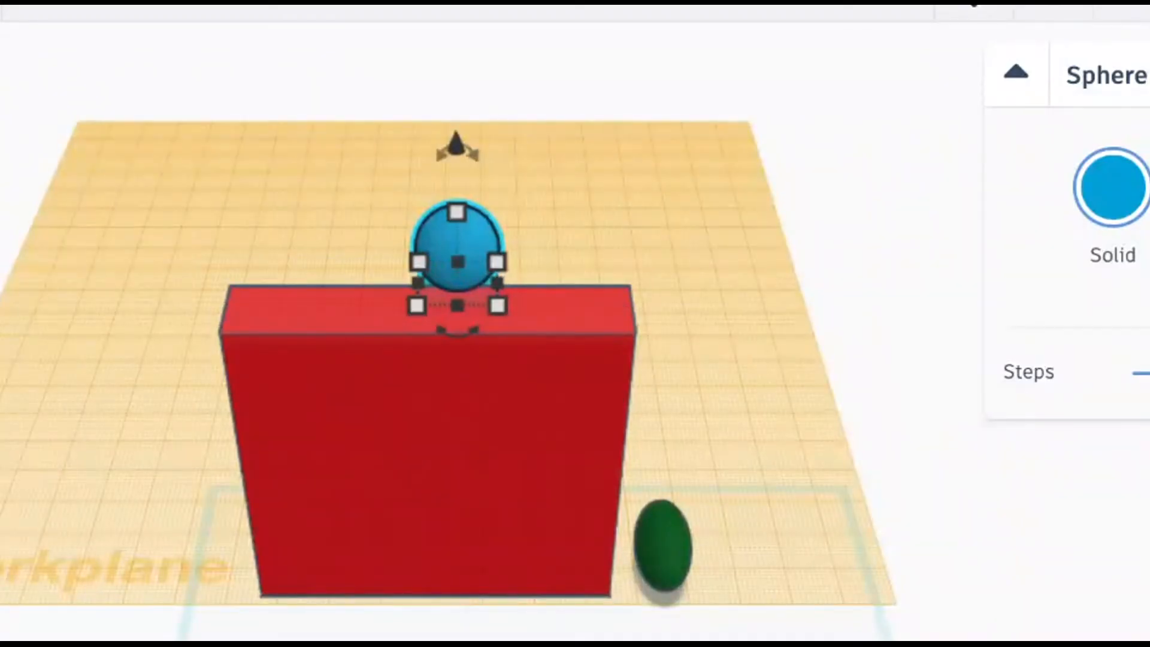
{"action": "left_click", "coordinate": [581, 234]}
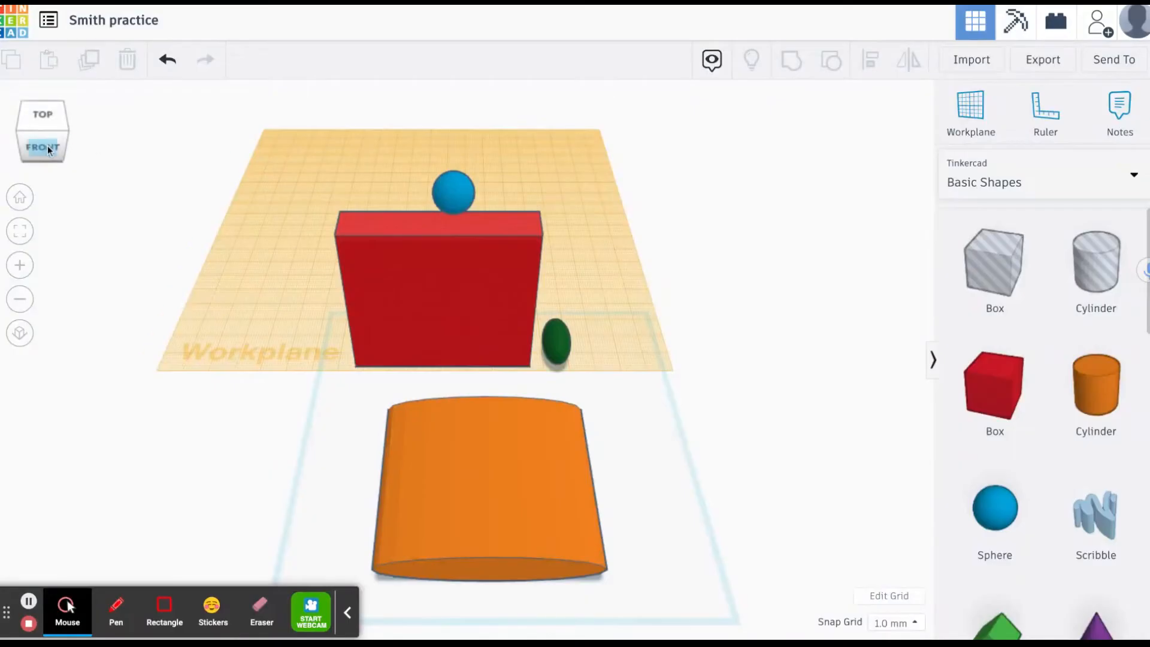
From the left side, nudge the blue sphere forward in 1 mm increments until it sits over the red box's top face.
{"action": "left_click_drag", "start_coordinate": [41, 142], "coordinate": [77, 141]}
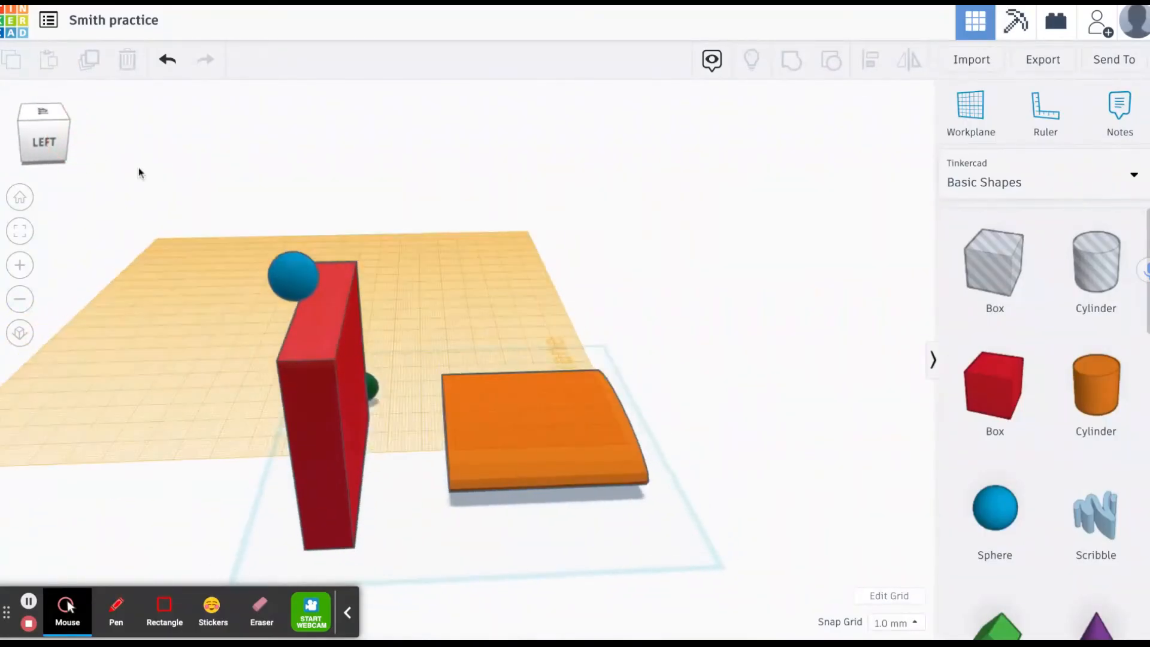
{"action": "left_click", "coordinate": [279, 269]}
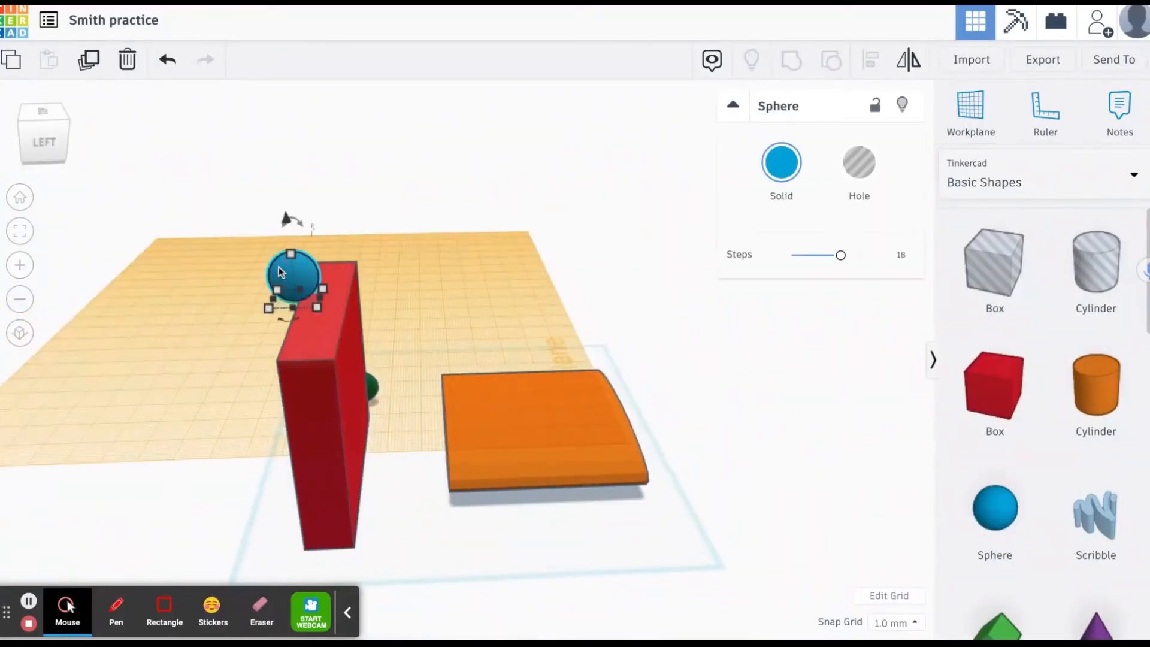
{"action": "key", "text": "Right"}
{"action": "key", "text": "Right"}
{"action": "key", "text": "Right"}
{"action": "key", "text": "Right"}
{"action": "key", "text": "Right"}
{"action": "key", "text": "Right"}
{"action": "key", "text": "Right"}
{"action": "key", "text": "Right"}
{"action": "key", "text": "Right"}
{"action": "key", "text": "Right"}
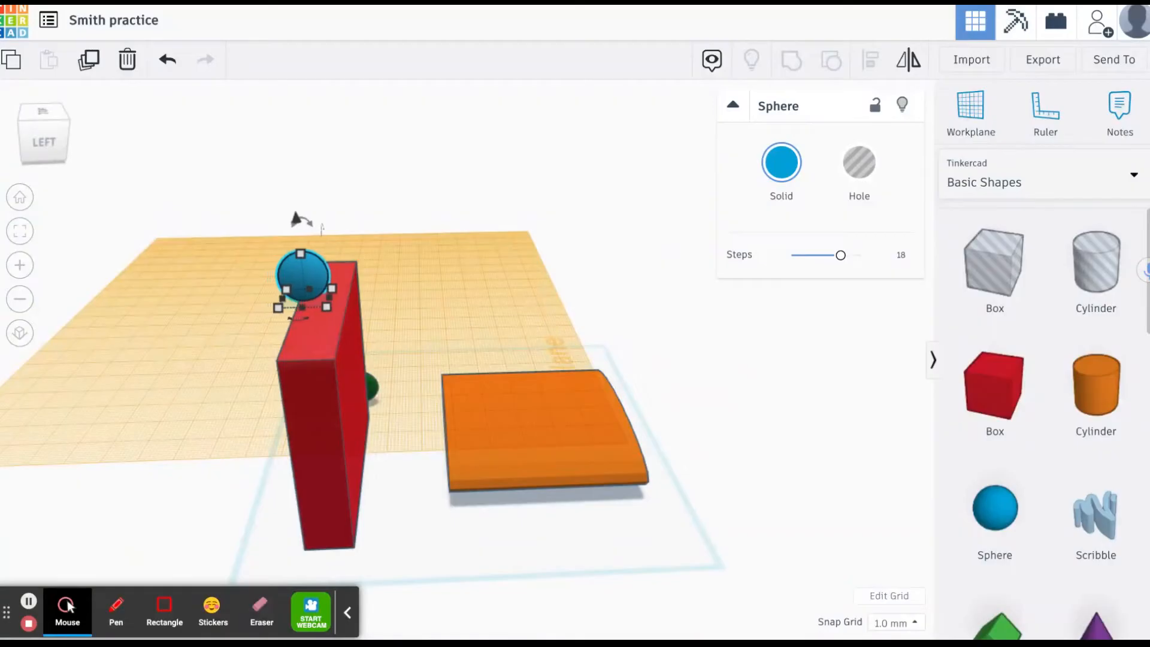
{"action": "key", "text": "Right"}
{"action": "key", "text": "Right"}
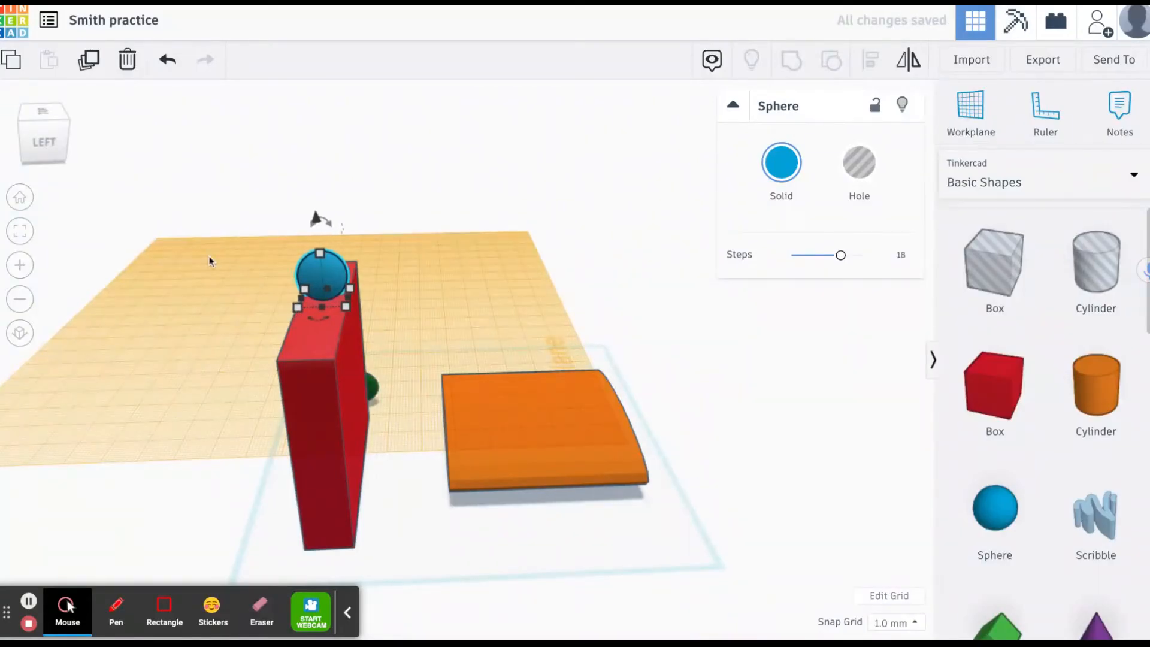
From the front, nudge the blue sphere in 1 mm increments to the middle of the red box's width and check it from the side.
{"action": "left_click", "coordinate": [69, 140]}
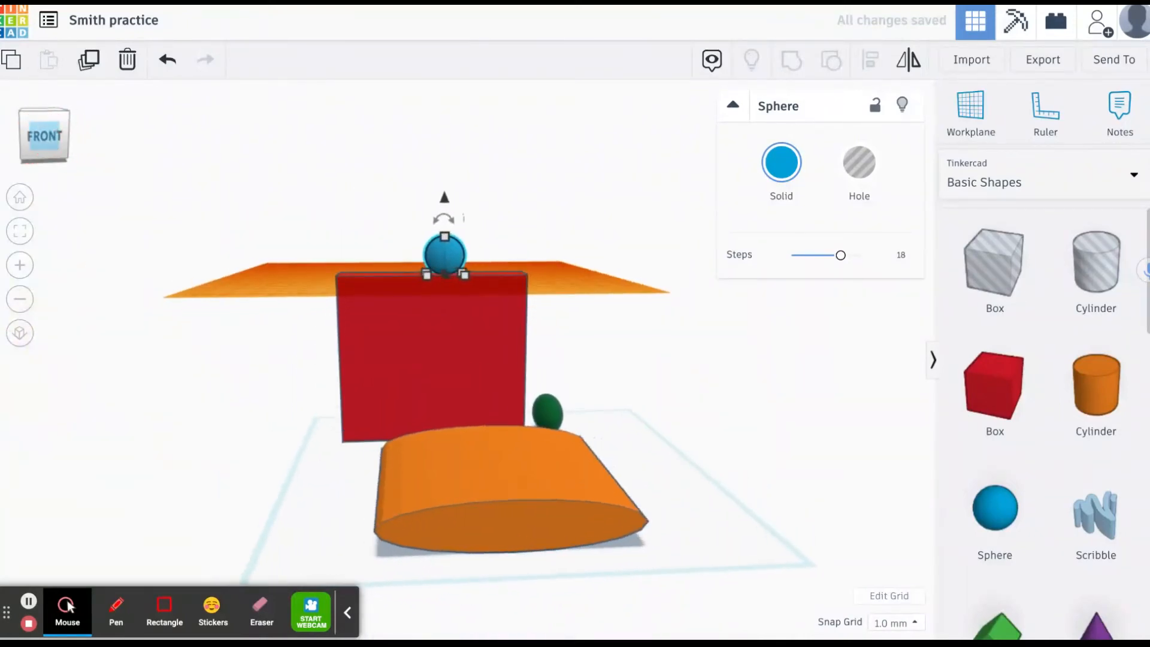
{"action": "key", "text": "Left"}
{"action": "key", "text": "Left"}
{"action": "key", "text": "Left"}
{"action": "key", "text": "Left"}
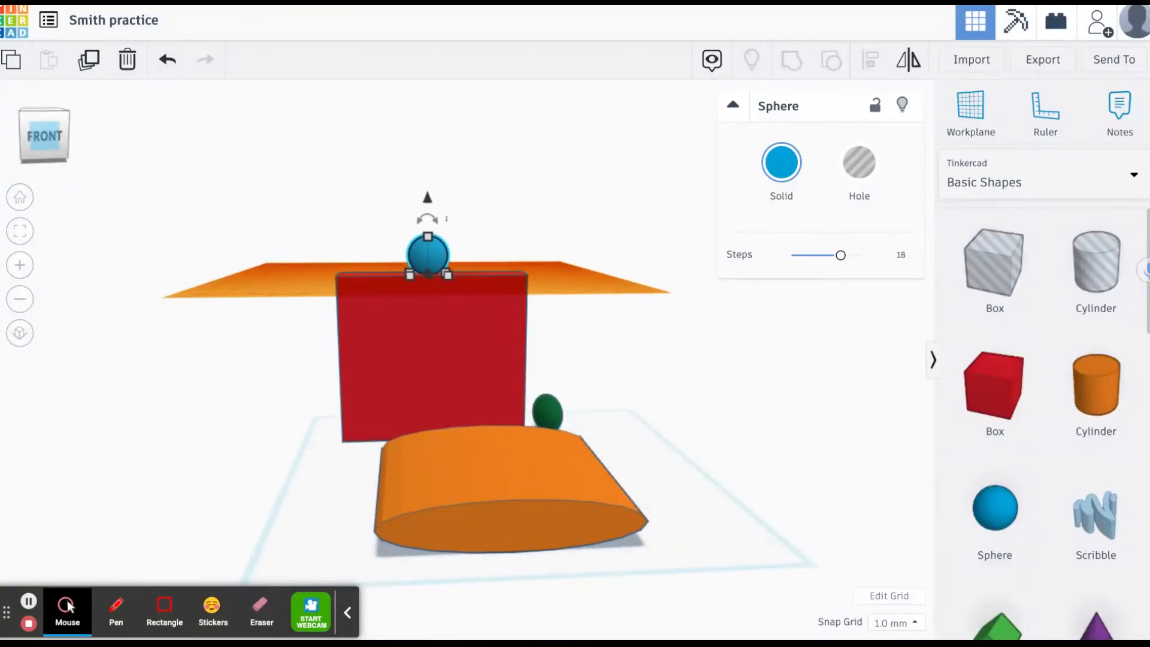
{"action": "key", "text": "Right"}
{"action": "key", "text": "Right"}
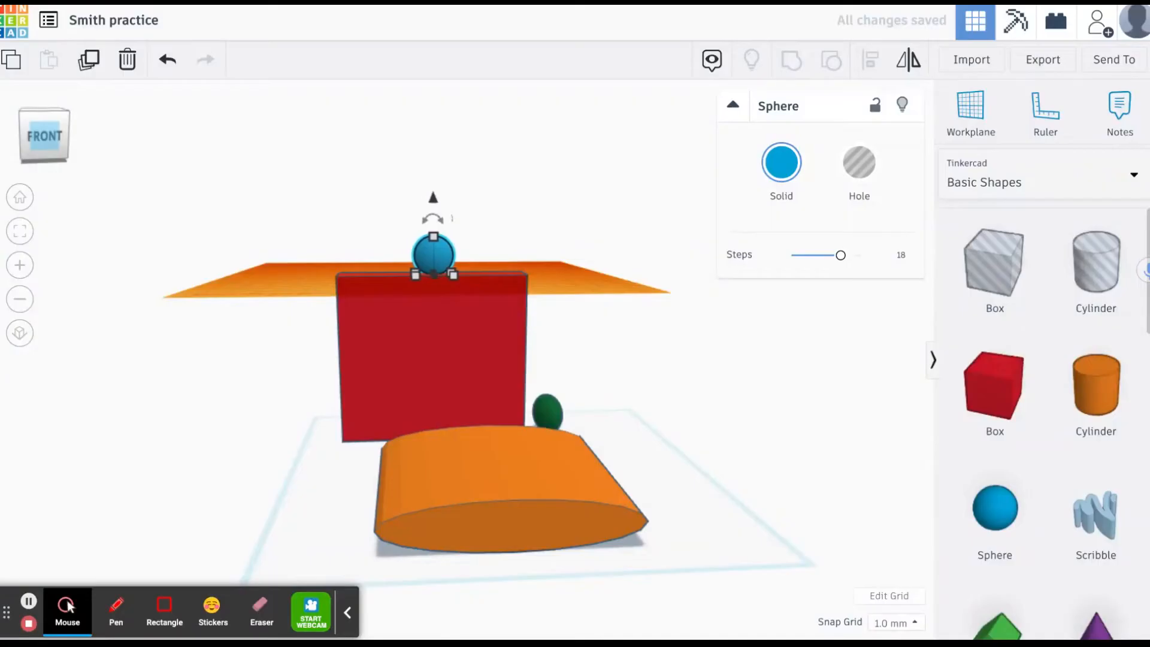
{"action": "left_click", "coordinate": [32, 137]}
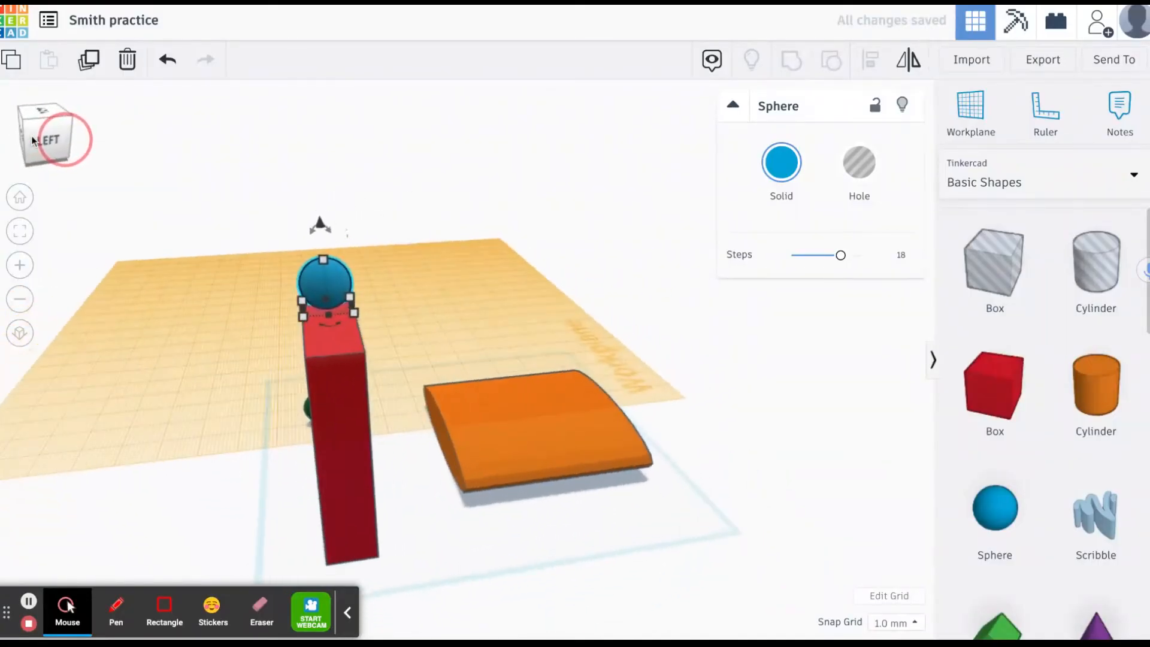
{"action": "left_click", "coordinate": [33, 138]}
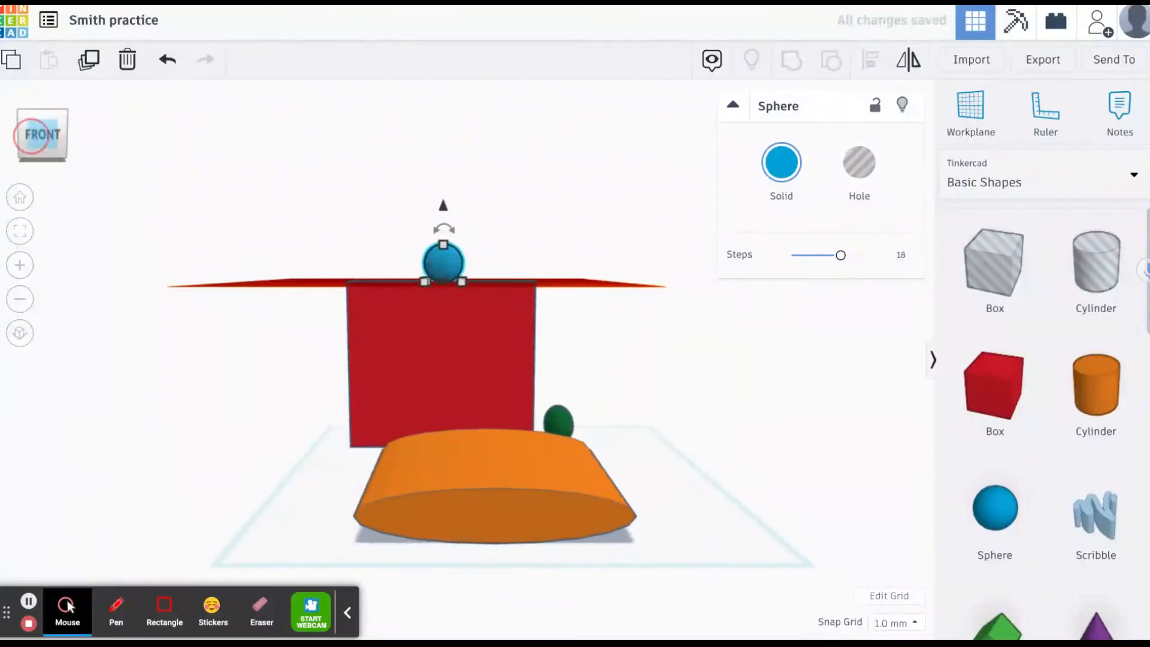
Lower the blue sphere into the top of the red box to 14 mm below the raised workplane.
{"action": "left_click", "coordinate": [18, 197]}
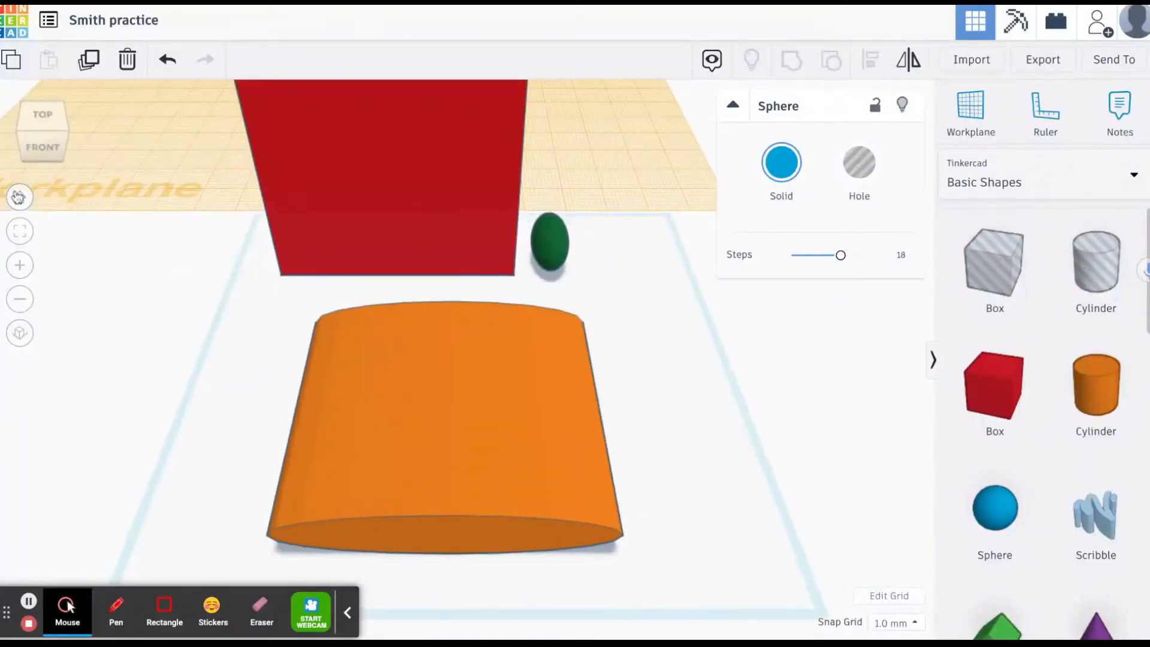
{"action": "left_click", "coordinate": [610, 197]}
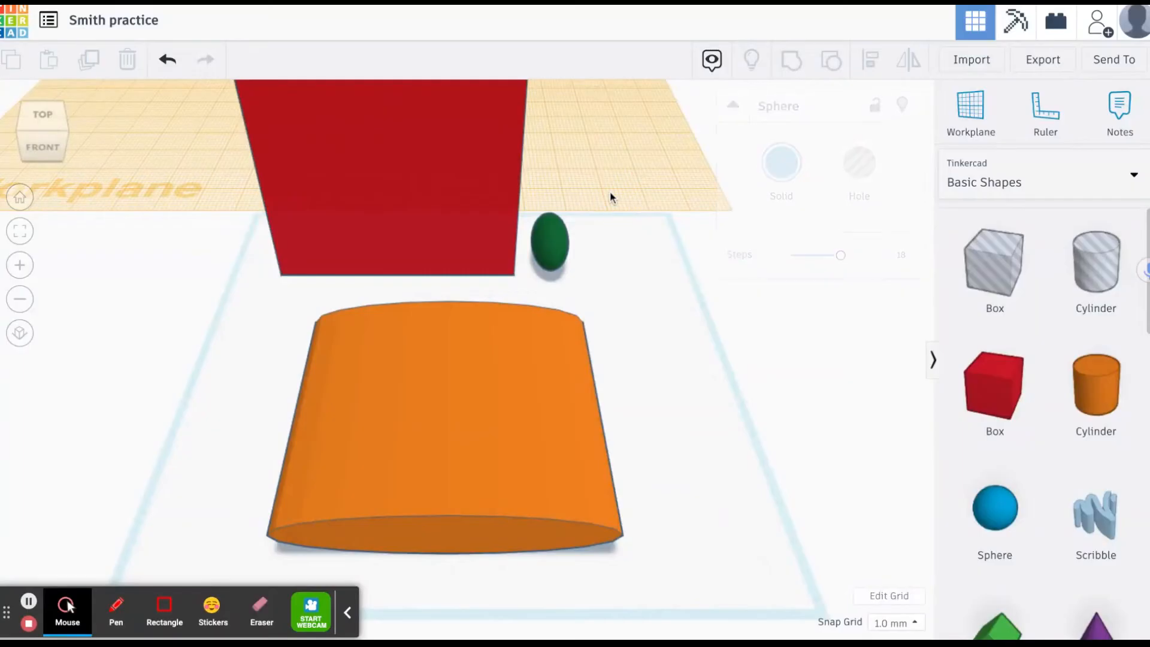
{"action": "left_click", "coordinate": [20, 233]}
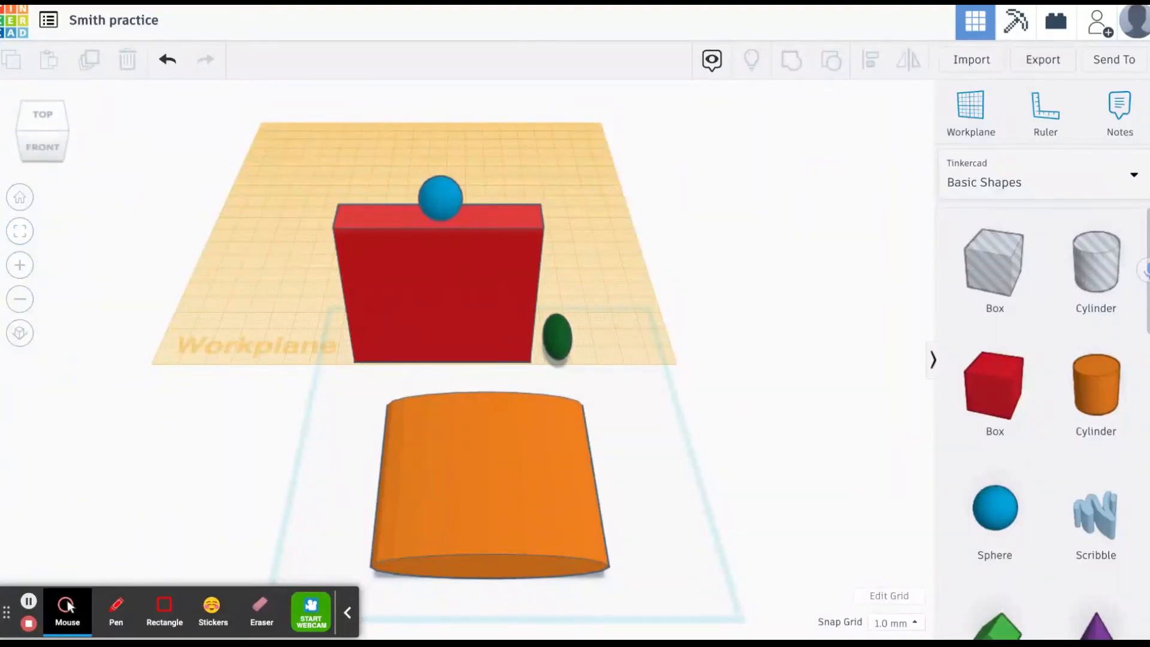
{"action": "left_click", "coordinate": [446, 199]}
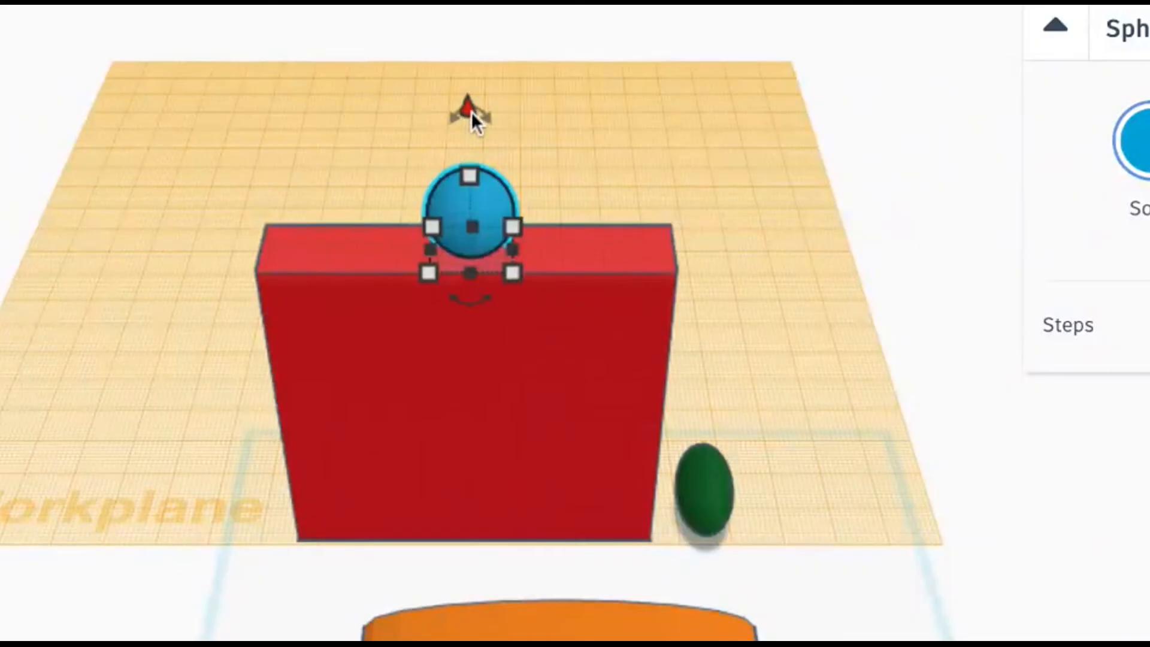
{"action": "left_click_drag", "start_coordinate": [472, 114], "coordinate": [472, 144]}
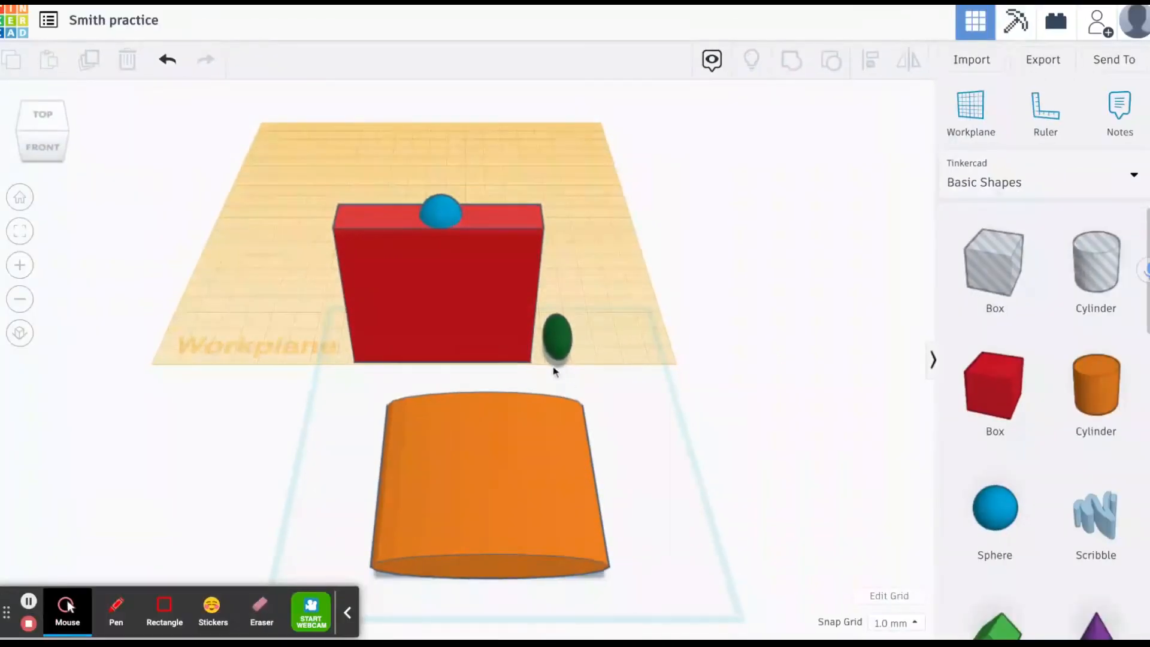
{"action": "left_click", "coordinate": [450, 213]}
{"action": "mouse_move", "coordinate": [441, 166]}
{"action": "left_mouse_down"}
{"action": "mouse_move", "coordinate": [441, 187]}
{"action": "mouse_move", "coordinate": [440, 173]}
{"action": "left_mouse_up"}
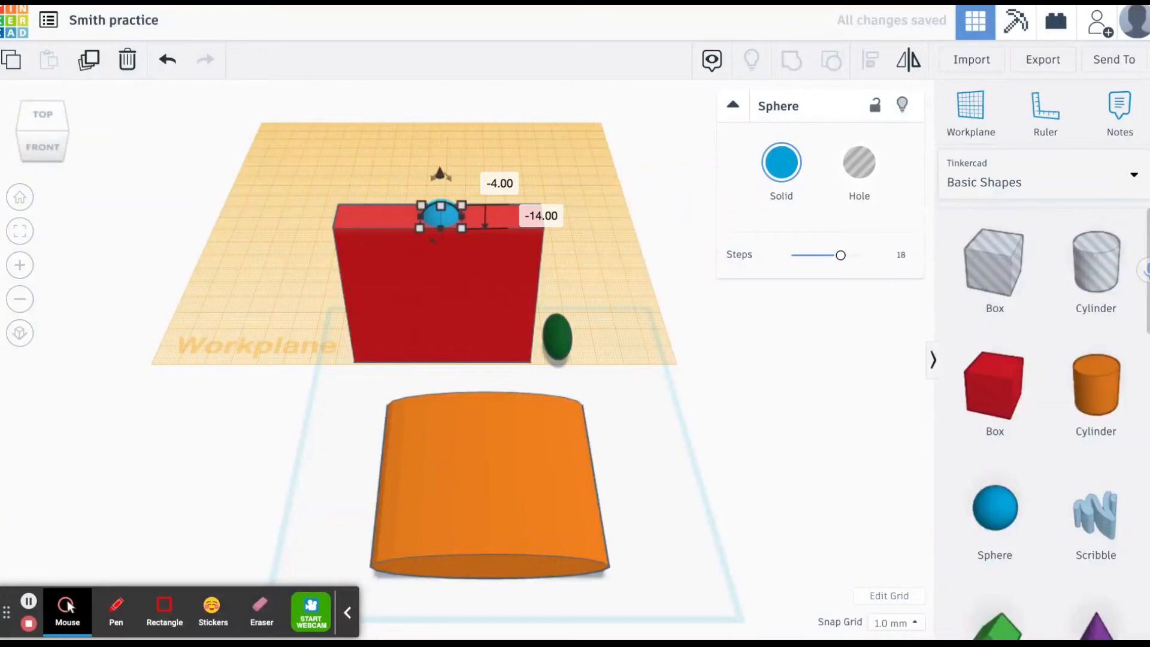
{"action": "key", "text": "Escape"}
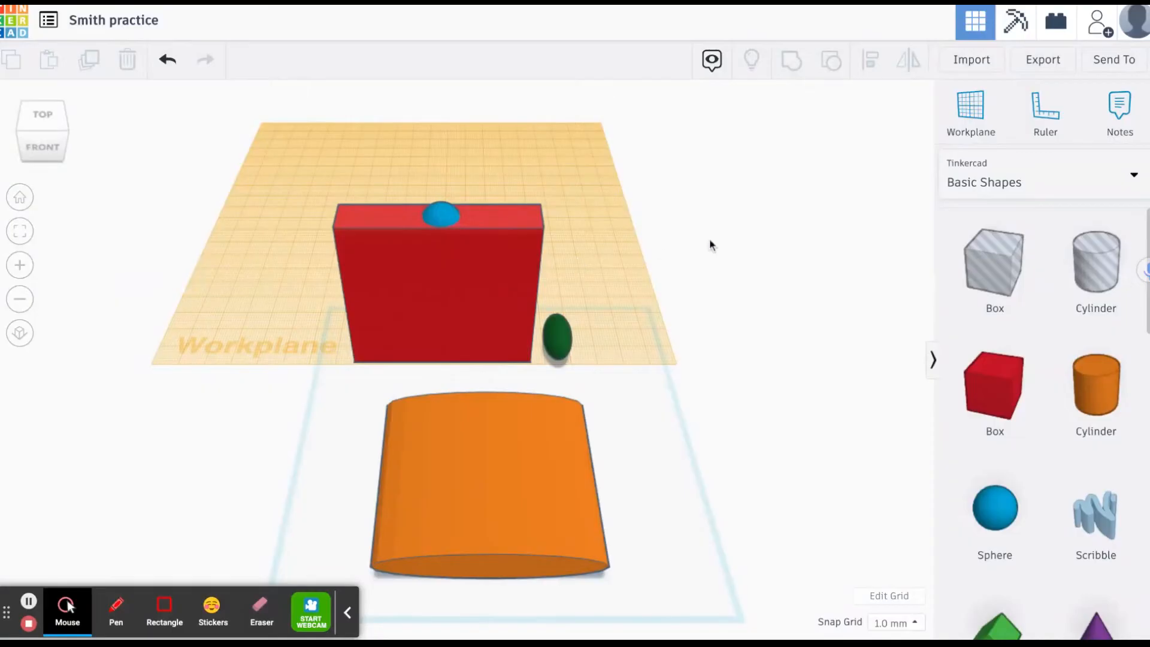
{"action": "left_click", "coordinate": [973, 107]}
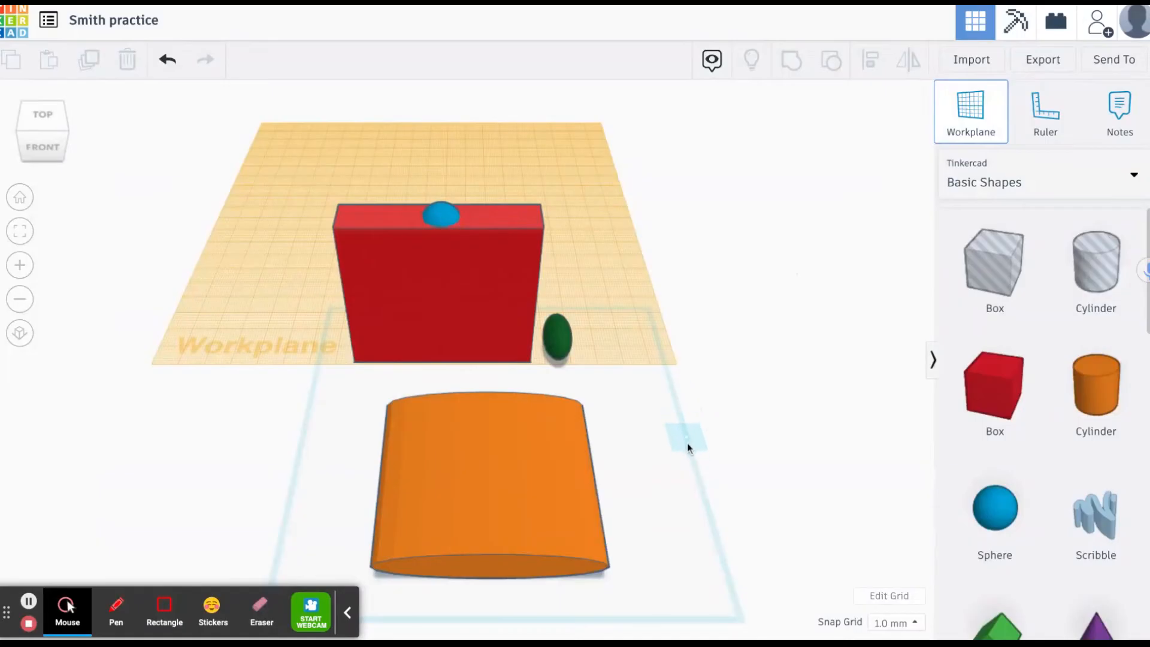
{"action": "left_click", "coordinate": [701, 488]}
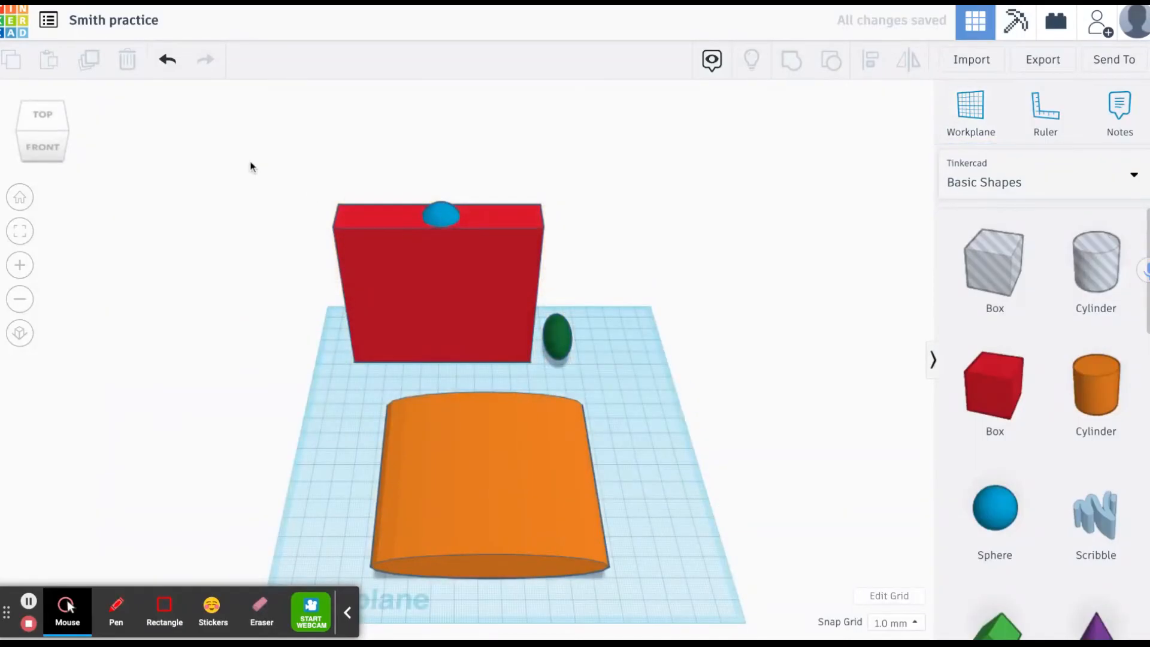
{"action": "left_click", "coordinate": [168, 63]}
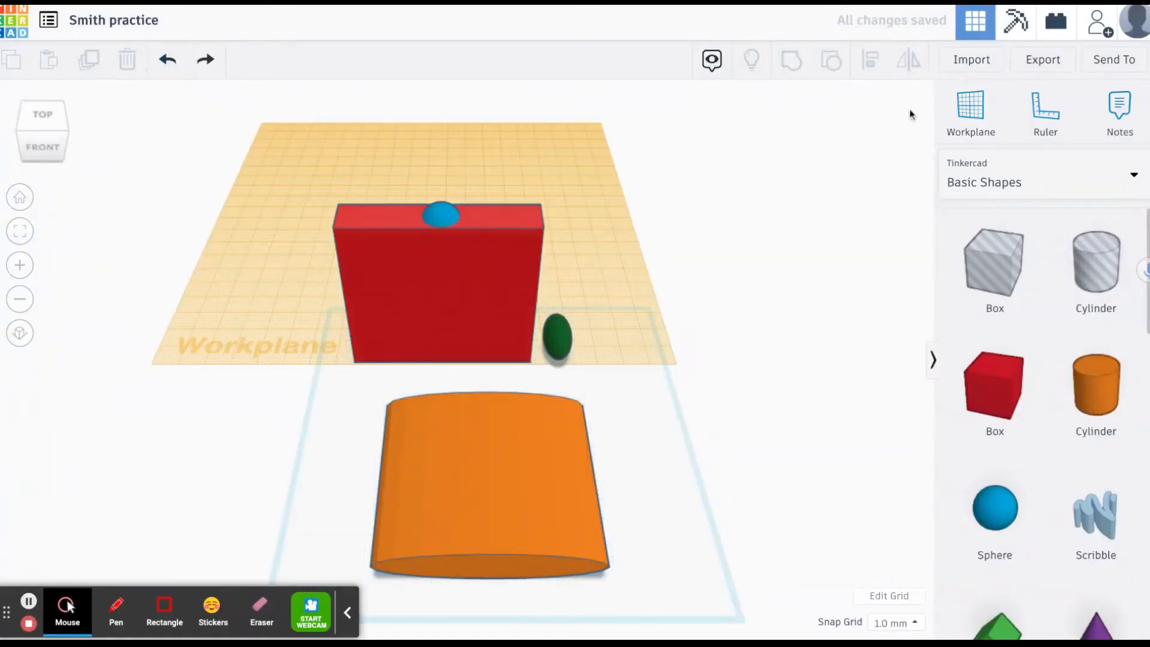
Return the workplane to the original base grid and fit all shapes in view.
{"action": "left_click", "coordinate": [966, 109]}
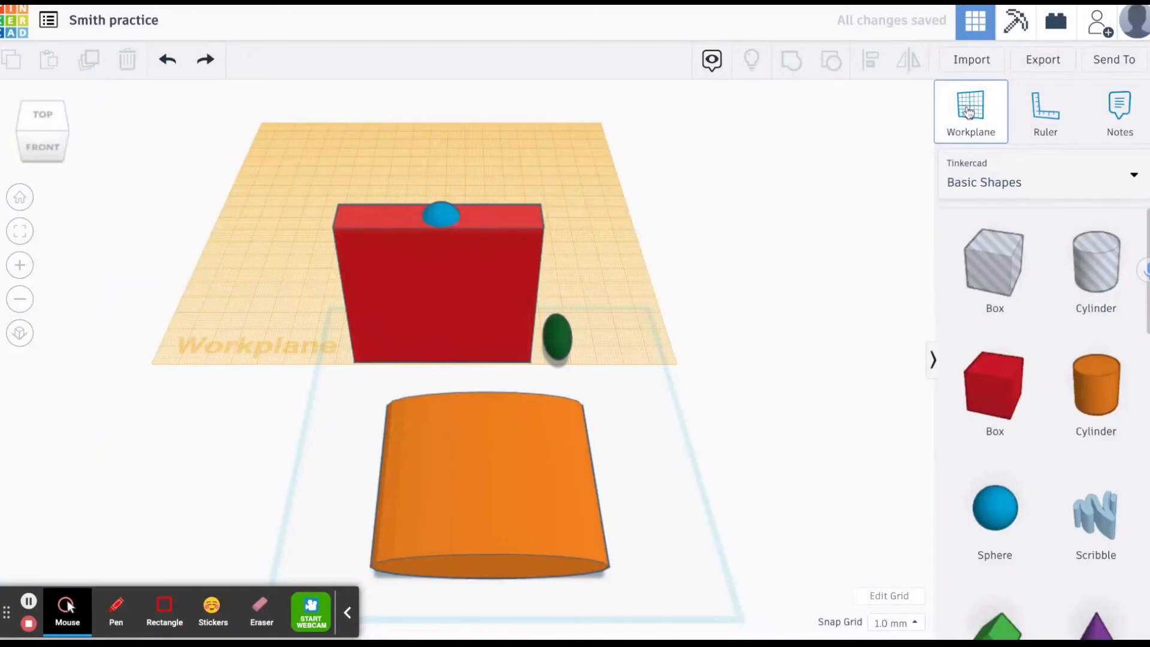
{"action": "left_click", "coordinate": [20, 197]}
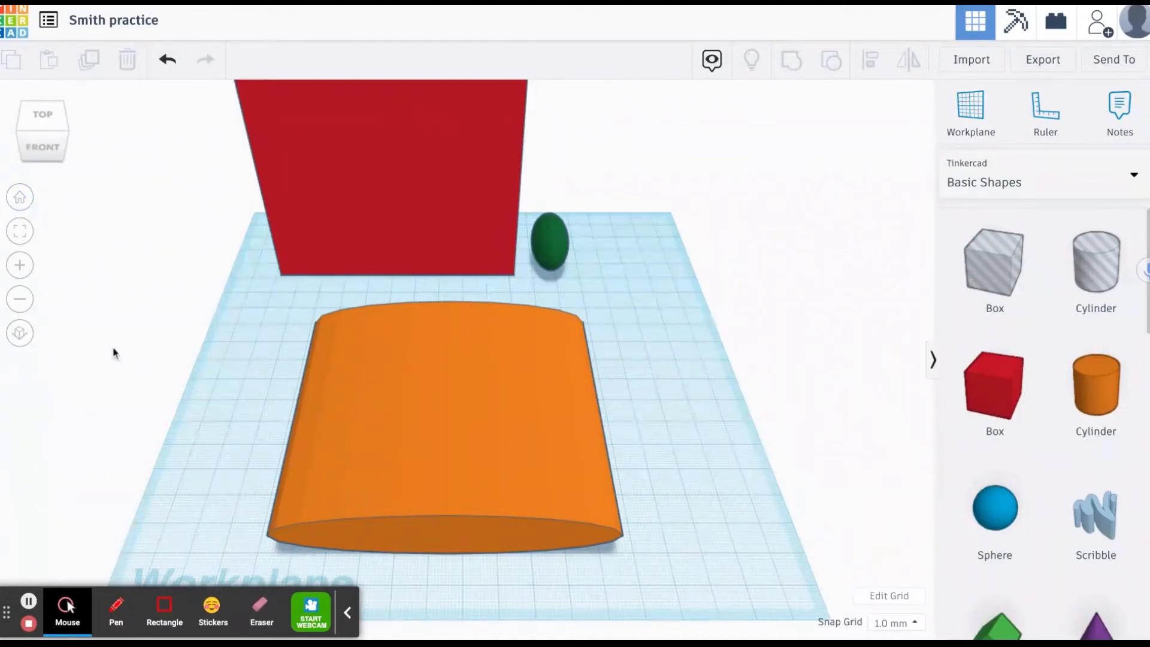
{"action": "left_click", "coordinate": [27, 236]}
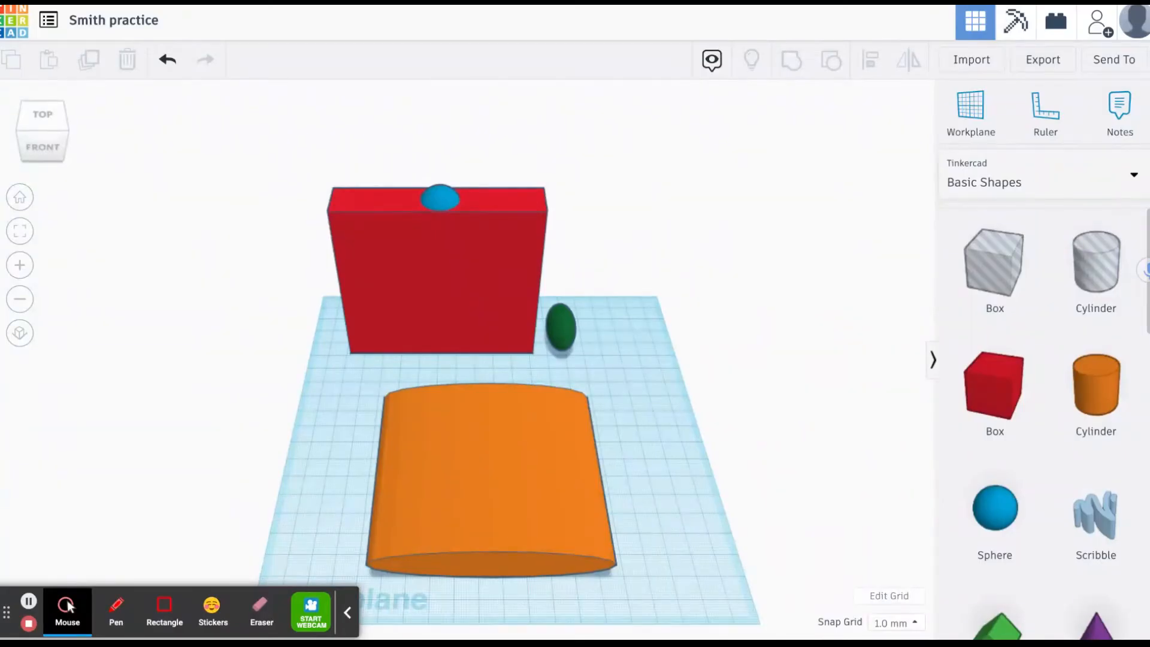
Turn the green sphere beside the red box into a hole shape.
{"action": "left_click", "coordinate": [563, 326]}
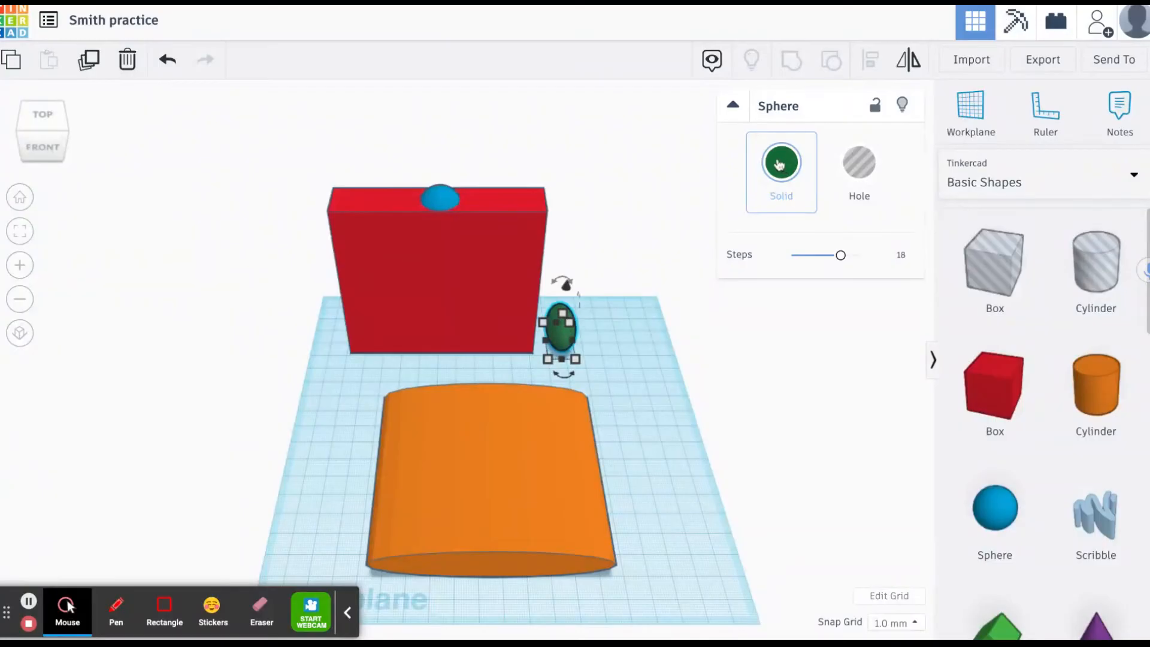
{"action": "left_click", "coordinate": [859, 161]}
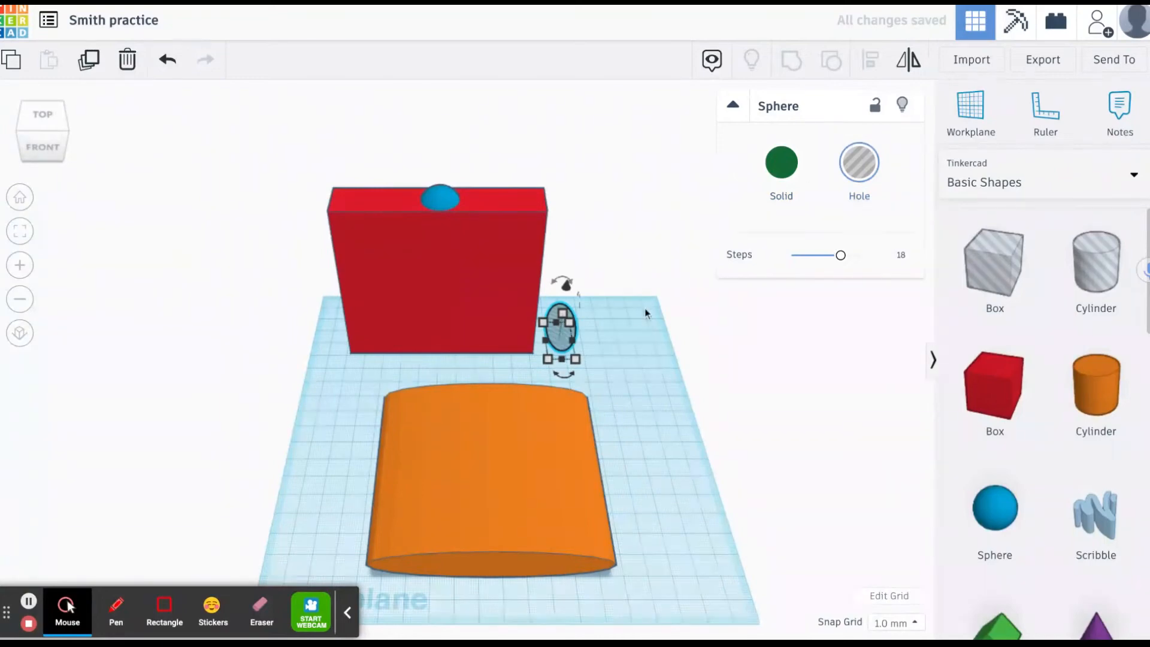
{"action": "left_click", "coordinate": [630, 339]}
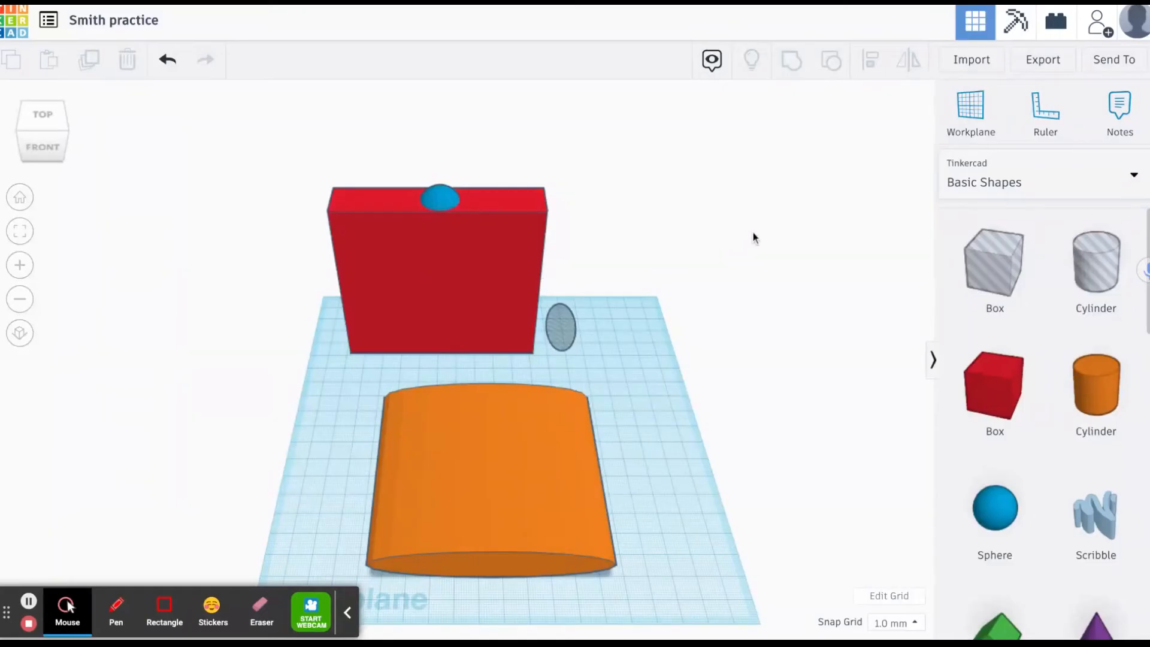
Place a new workplane on the red box's front face and pull the hole sphere forward, away from that face.
{"action": "left_click", "coordinate": [965, 114]}
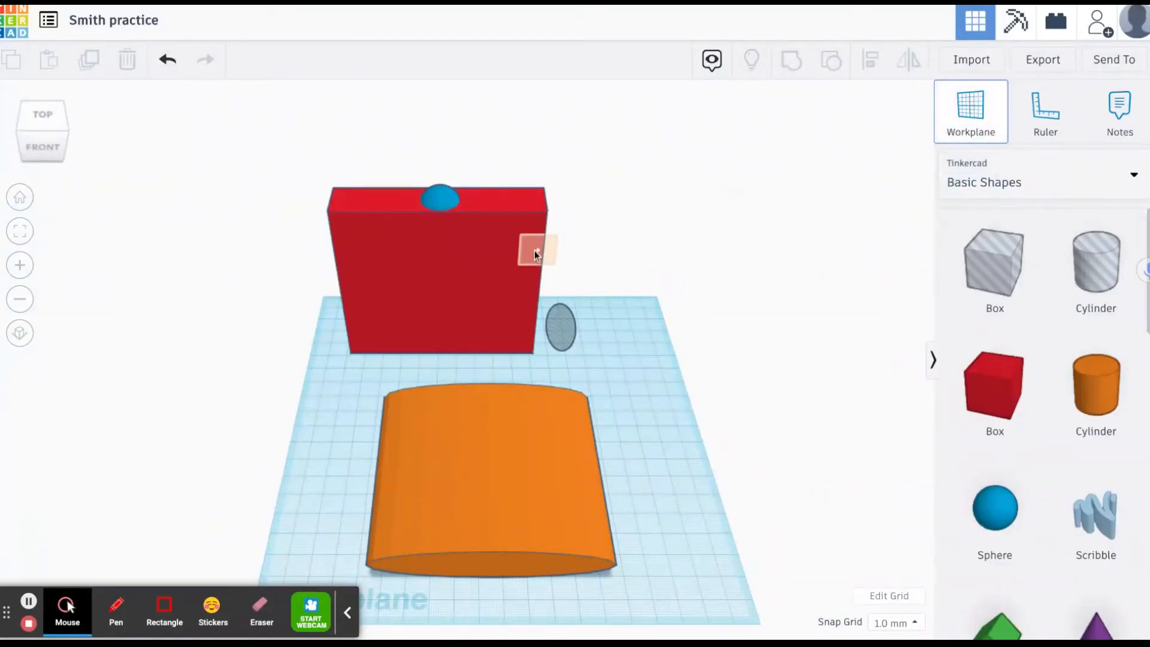
{"action": "left_click", "coordinate": [465, 266]}
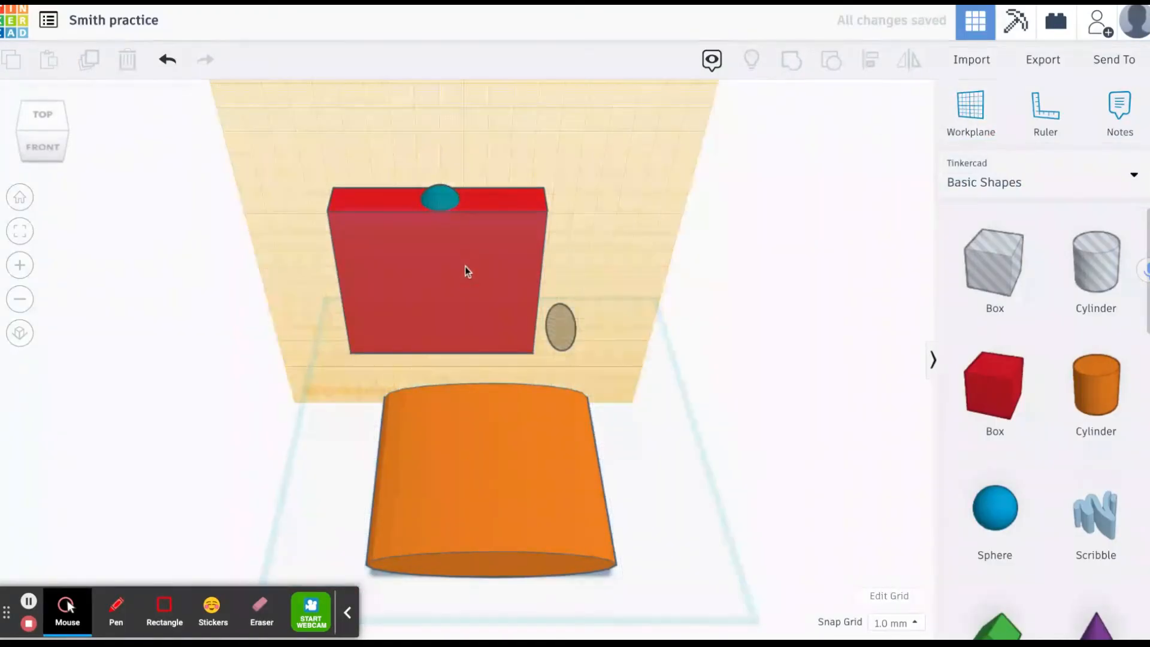
{"action": "left_click", "coordinate": [565, 326]}
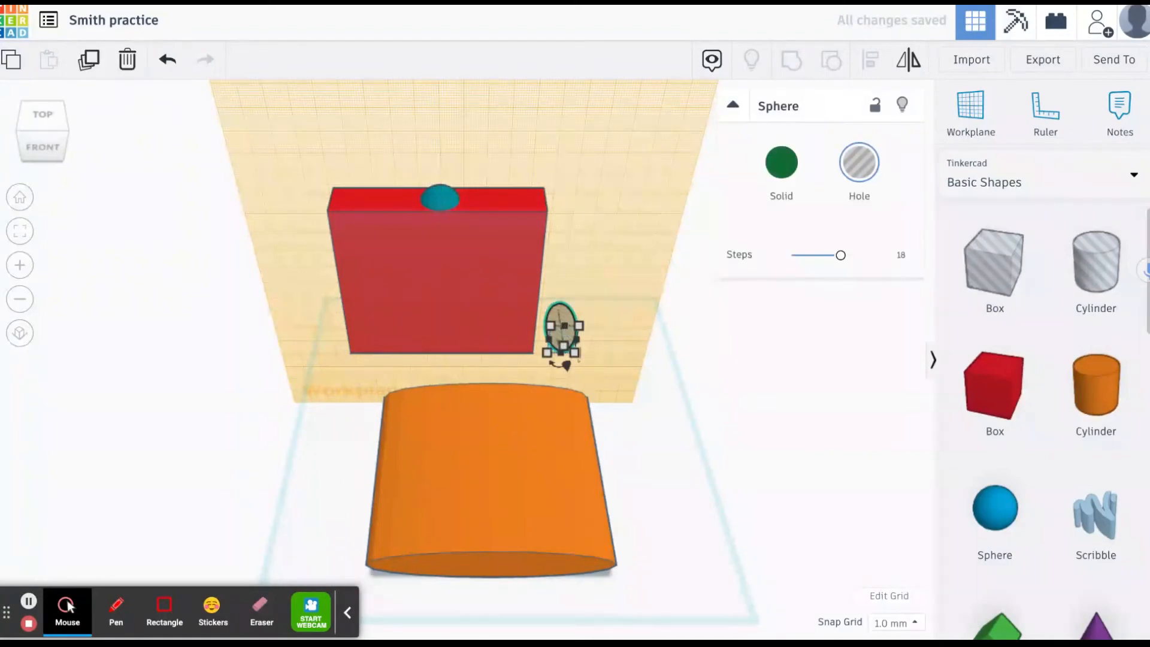
{"action": "left_click_drag", "start_coordinate": [565, 364], "coordinate": [569, 403]}
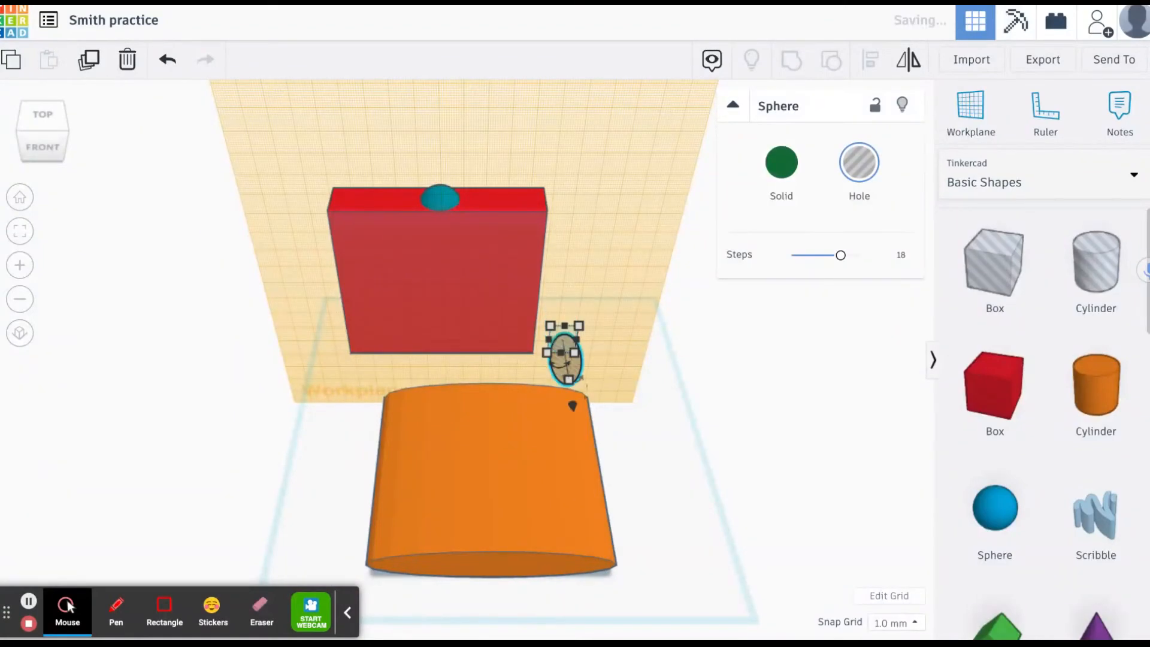
{"action": "left_click", "coordinate": [23, 151]}
{"action": "mouse_move", "coordinate": [23, 150]}
{"action": "left_mouse_down"}
{"action": "mouse_move", "coordinate": [57, 143]}
{"action": "mouse_move", "coordinate": [34, 136]}
{"action": "mouse_move", "coordinate": [29, 149]}
{"action": "left_mouse_up"}
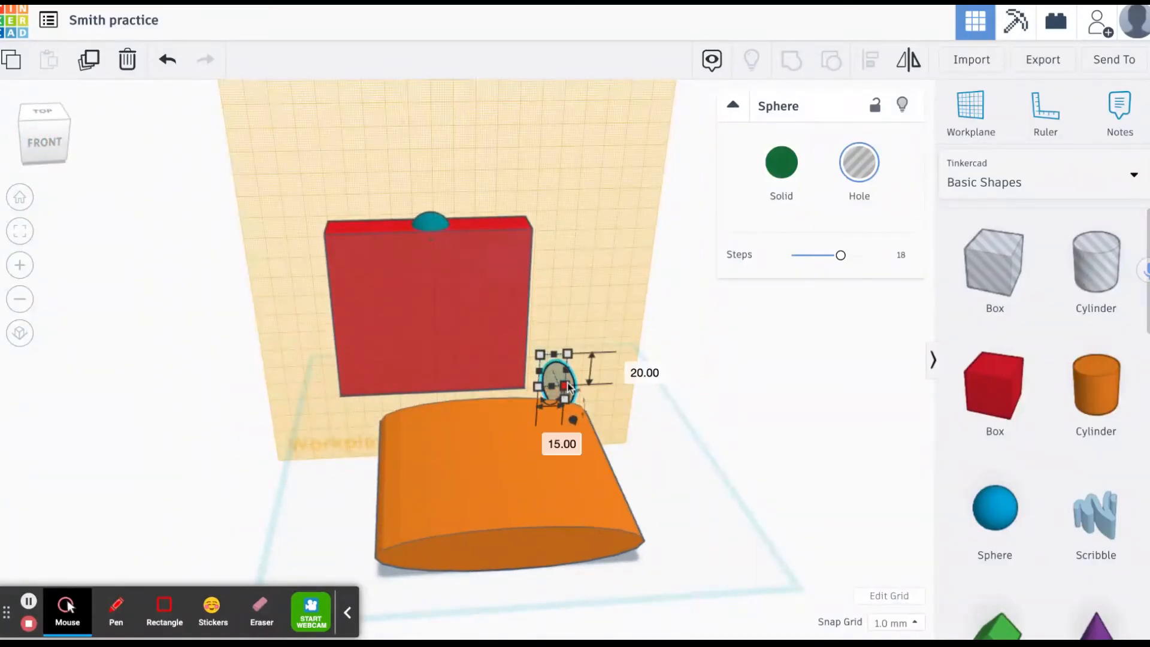
Move the hole sphere across the red box's front face and nudge it in 1 mm increments to the face's upper-left area.
{"action": "left_click_drag", "start_coordinate": [568, 386], "coordinate": [395, 393]}
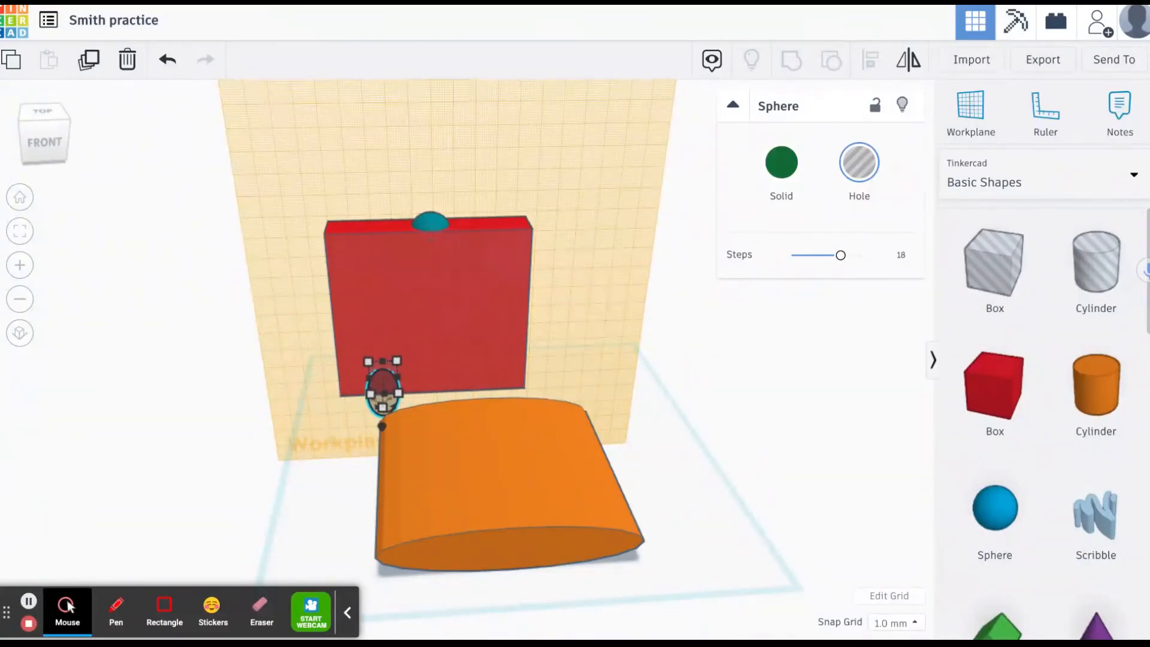
{"action": "key", "text": "Up"}
{"action": "key", "text": "Up"}
{"action": "key", "text": "Up"}
{"action": "key", "text": "Up"}
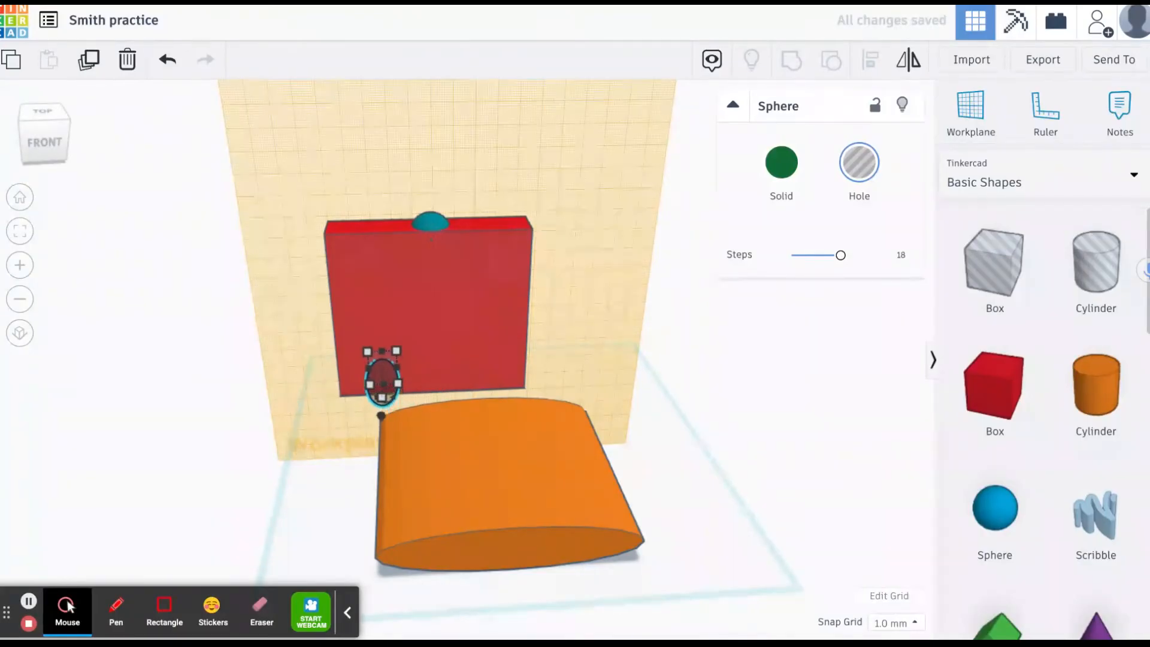
{"action": "key", "text": "Up"}
{"action": "key", "text": "Up"}
{"action": "key", "text": "Up"}
{"action": "key", "text": "Up"}
{"action": "key", "text": "Up"}
{"action": "key", "text": "Up"}
{"action": "key", "text": "Up"}
{"action": "key", "text": "Up"}
{"action": "key", "text": "Up"}
{"action": "key", "text": "Up"}
{"action": "key", "text": "Up"}
{"action": "key", "text": "Up"}
{"action": "key", "text": "Up"}
{"action": "key", "text": "Up"}
{"action": "key", "text": "Up"}
{"action": "key", "text": "Up"}
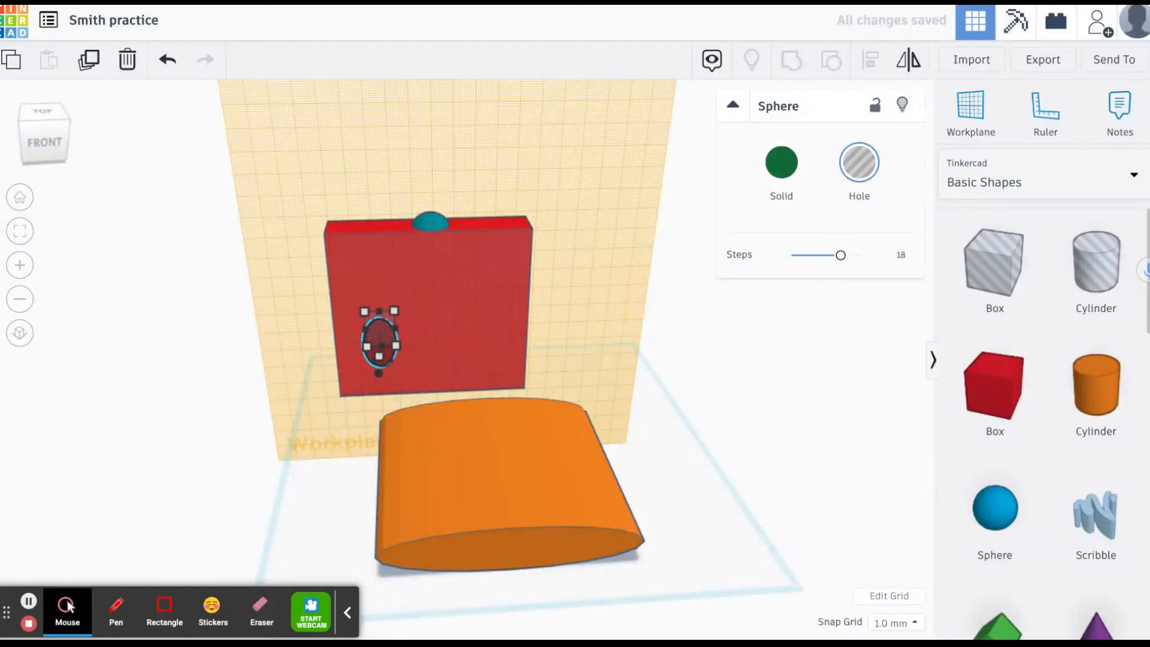
{"action": "key", "text": "Up"}
{"action": "key", "text": "Up"}
{"action": "key", "text": "Up"}
{"action": "key", "text": "Up"}
{"action": "key", "text": "Up"}
{"action": "key", "text": "Up"}
{"action": "key", "text": "Up"}
{"action": "key", "text": "Up"}
{"action": "key", "text": "Up"}
{"action": "key", "text": "Up"}
{"action": "key", "text": "Up"}
{"action": "key", "text": "Up"}
{"action": "key", "text": "Up"}
{"action": "key", "text": "Up"}
{"action": "key", "text": "Up"}
{"action": "key", "text": "Up"}
{"action": "key", "text": "Up"}
{"action": "key", "text": "Up"}
{"action": "key", "text": "Up"}
{"action": "key", "text": "Up"}
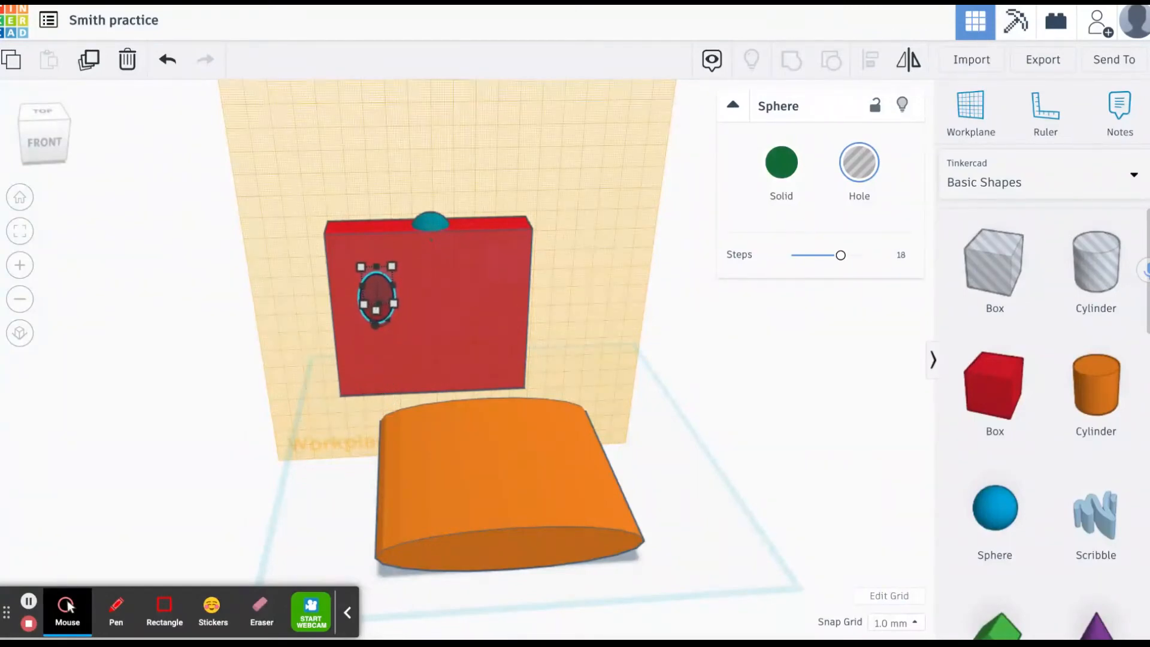
{"action": "key", "text": "Up"}
{"action": "key", "text": "Up"}
{"action": "key", "text": "Up"}
{"action": "key", "text": "Up"}
{"action": "key", "text": "Up"}
{"action": "key", "text": "Up"}
{"action": "key", "text": "Left"}
{"action": "key", "text": "Left"}
{"action": "key", "text": "Left"}
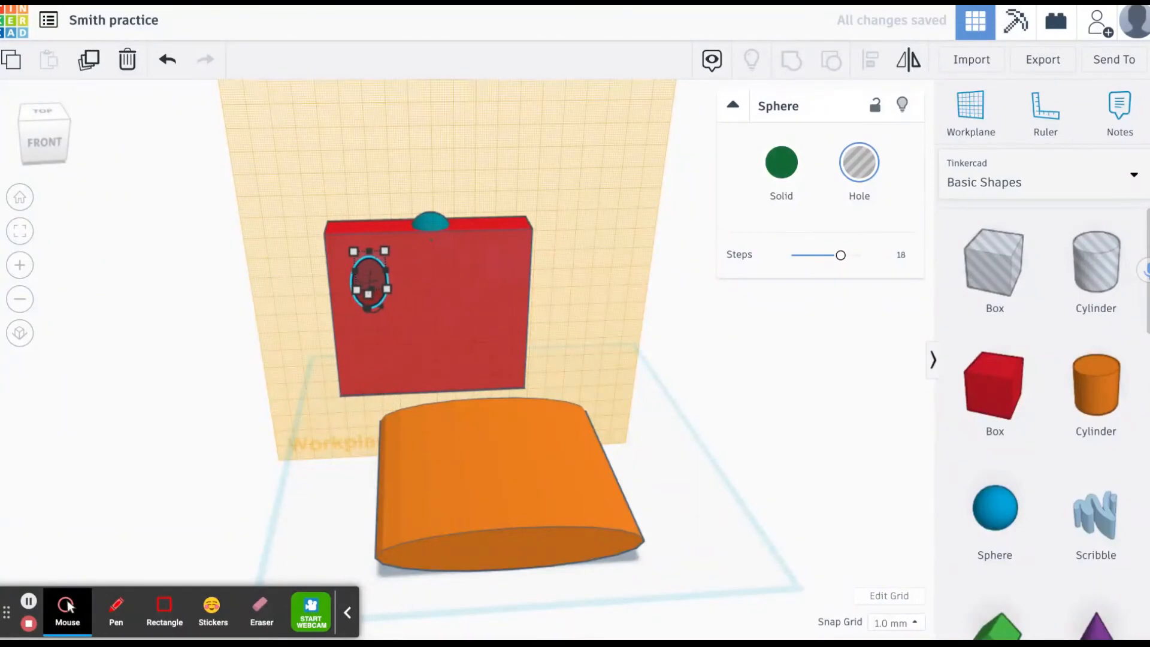
{"action": "key", "text": "Escape"}
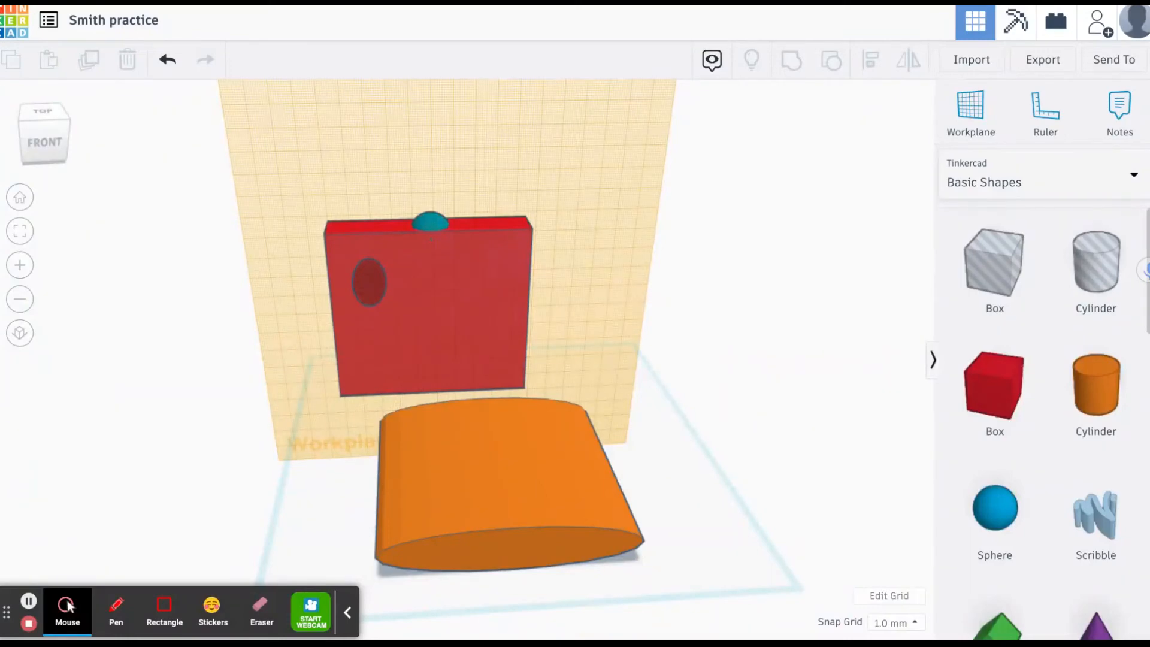
Duplicate the hole sphere and move the copy across to the upper-right area of the red box's front face.
{"action": "left_click", "coordinate": [376, 282]}
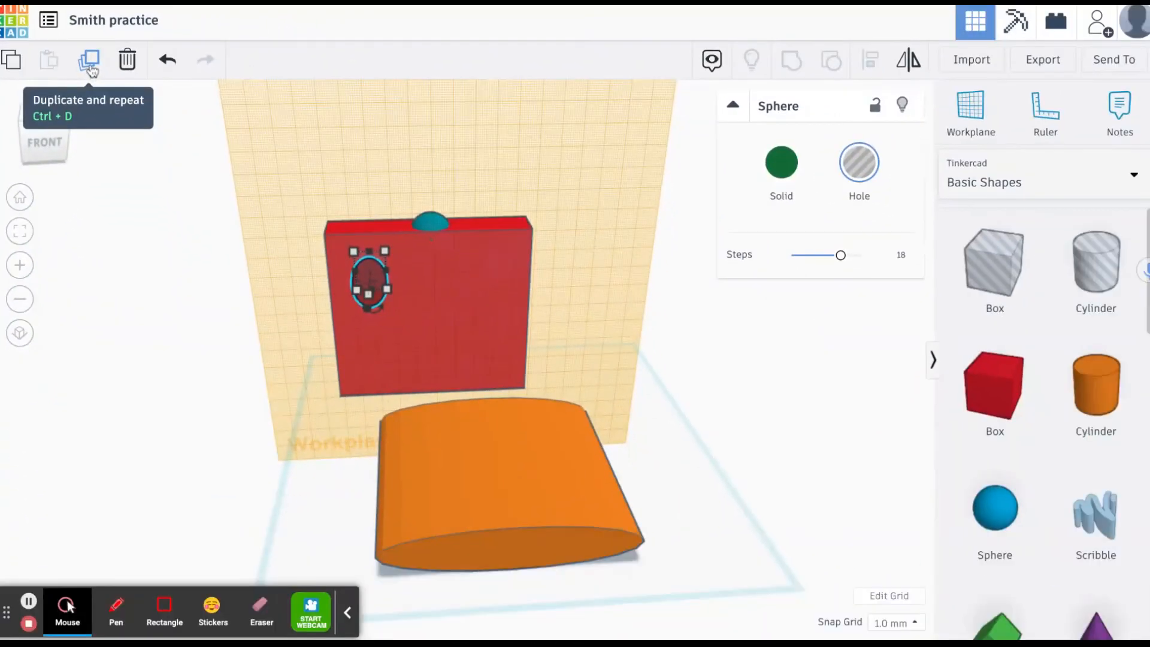
{"action": "left_click", "coordinate": [132, 95]}
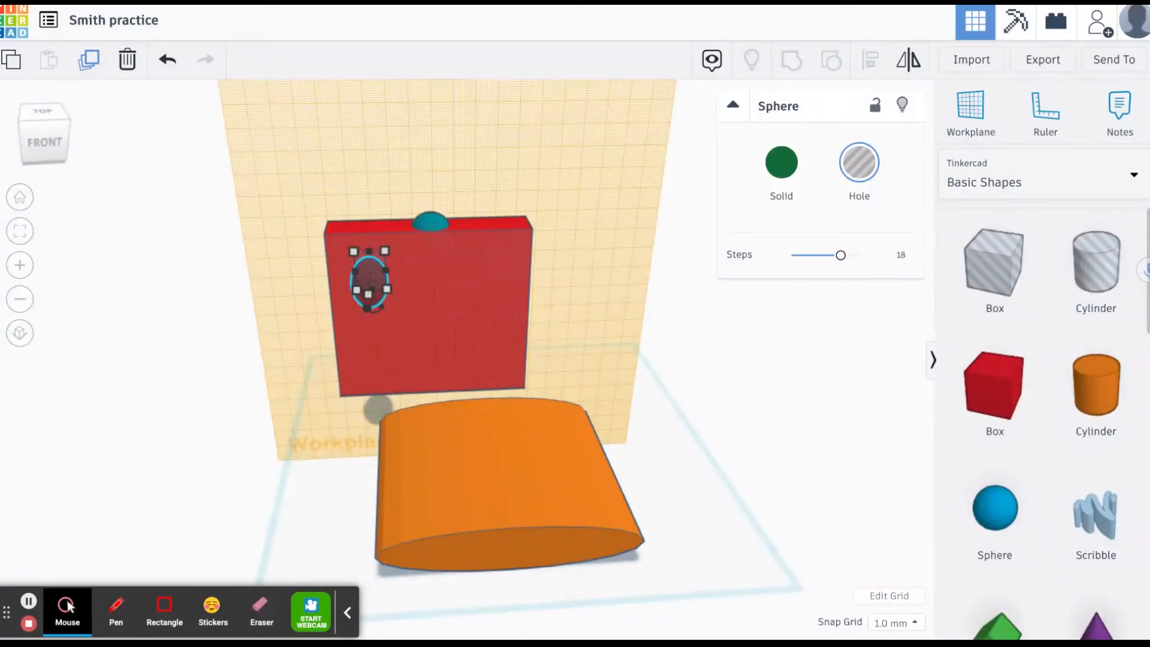
{"action": "left_click_drag", "start_coordinate": [369, 278], "coordinate": [480, 279]}
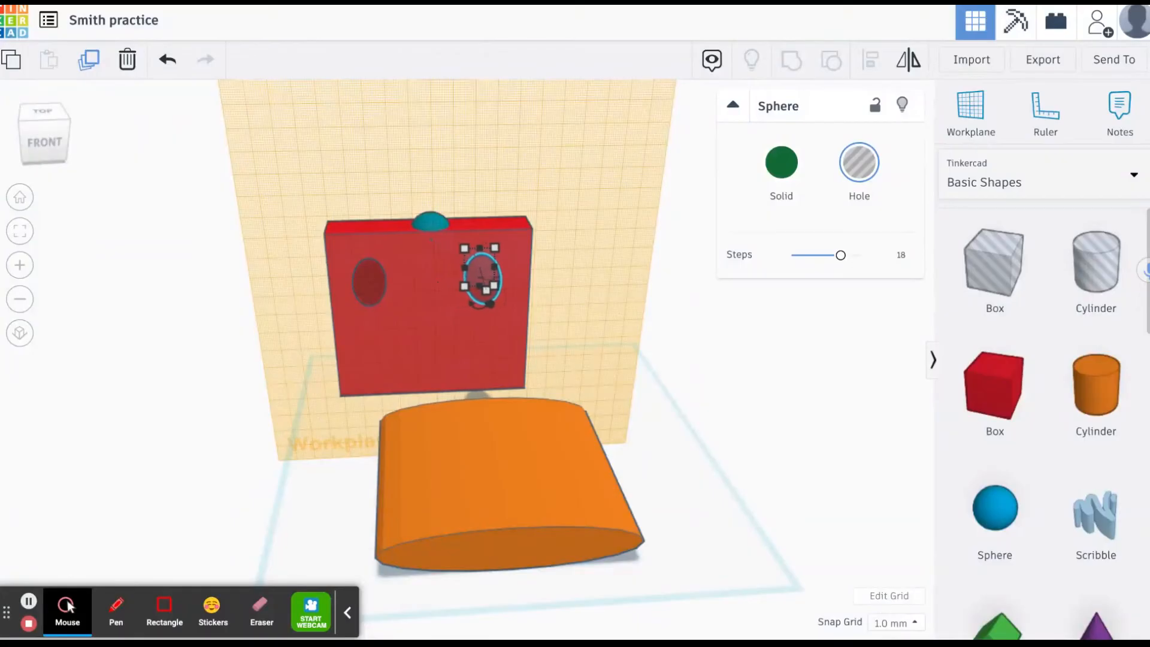
{"action": "key", "text": "Right"}
{"action": "key", "text": "Right"}
{"action": "key", "text": "Right"}
{"action": "key", "text": "Right"}
{"action": "key", "text": "Escape"}
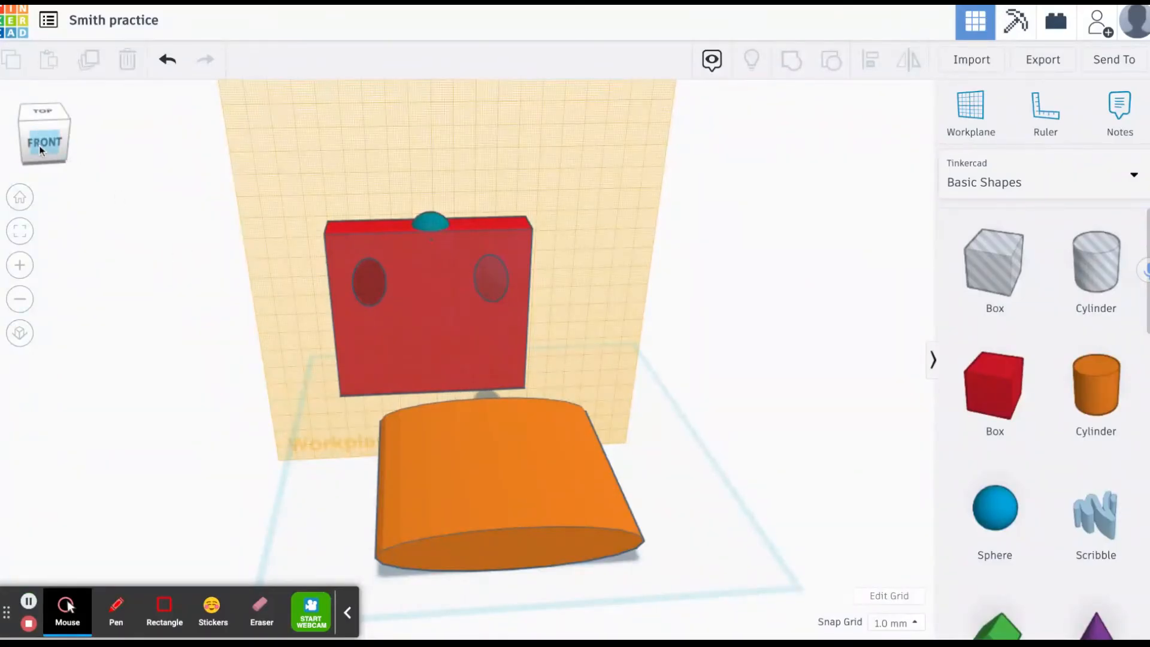
Push the left hole sphere through the red box to 25 mm behind the front-face workplane and check it from the front.
{"action": "left_click", "coordinate": [24, 146]}
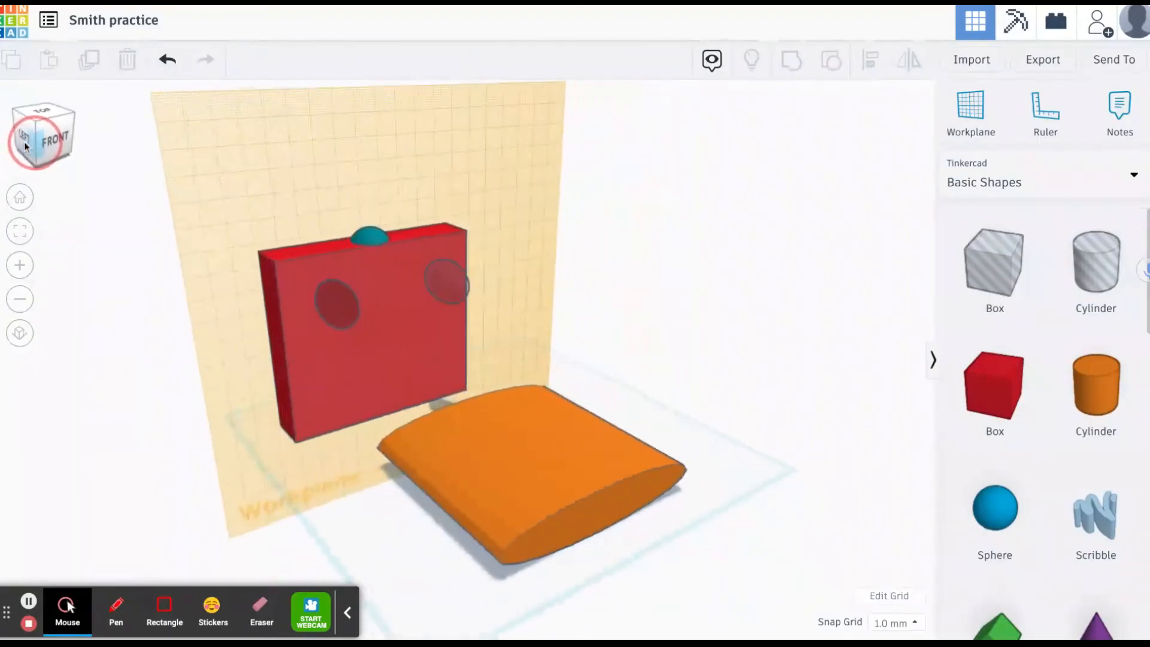
{"action": "left_click", "coordinate": [24, 142]}
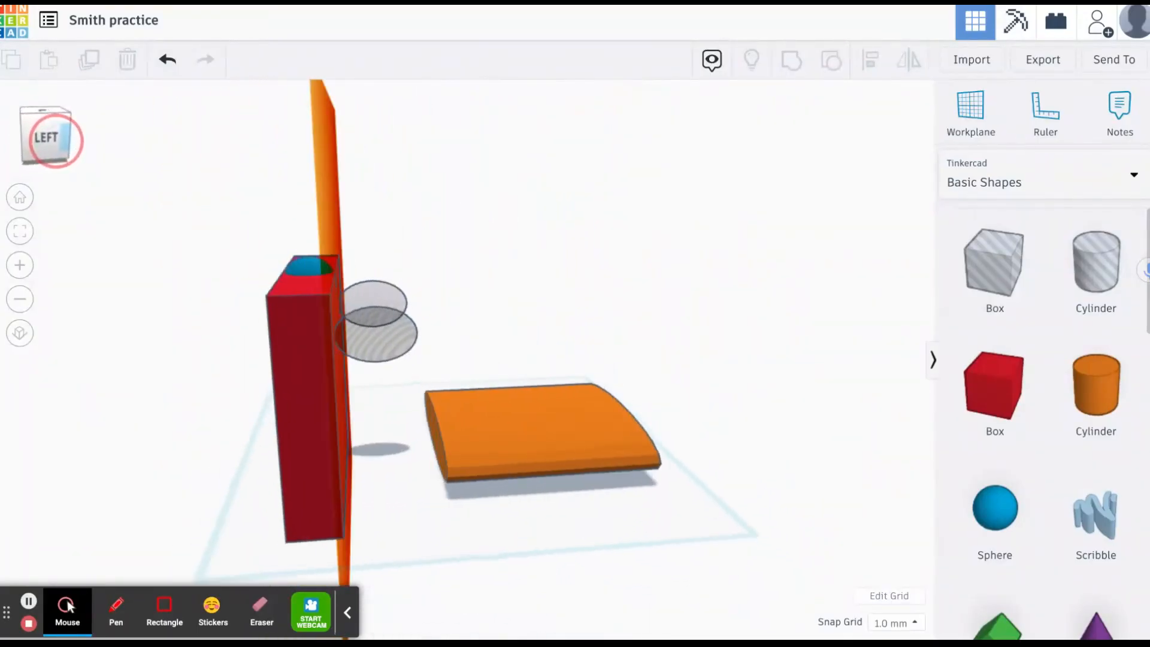
{"action": "left_click", "coordinate": [57, 141]}
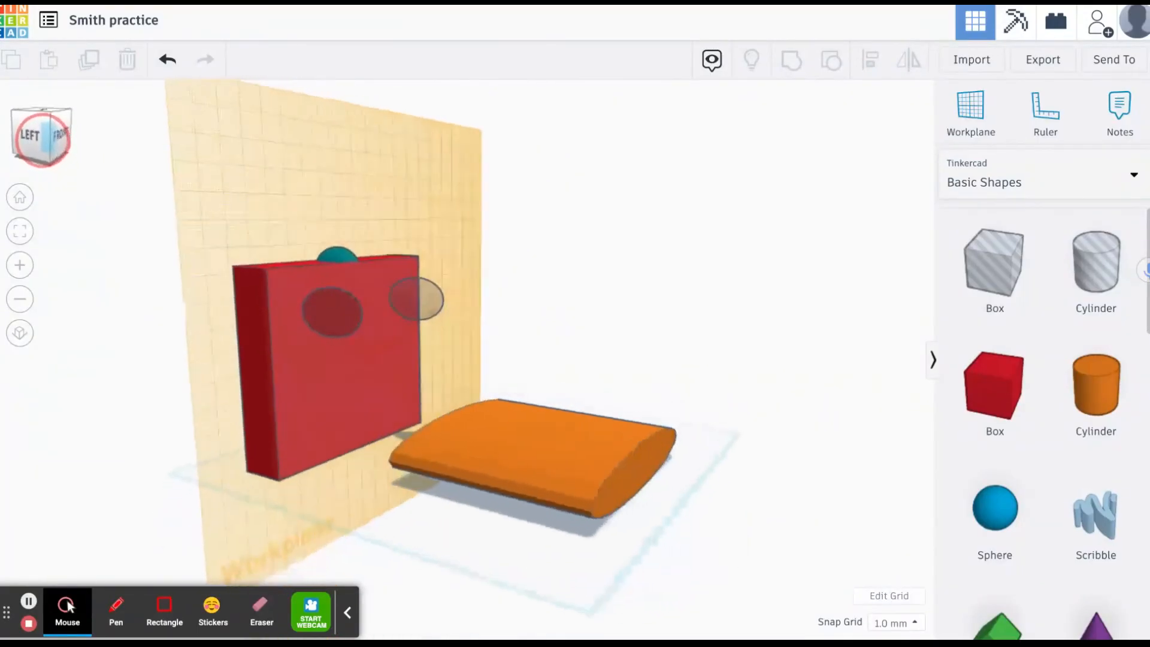
{"action": "left_click_drag", "start_coordinate": [39, 140], "coordinate": [49, 140]}
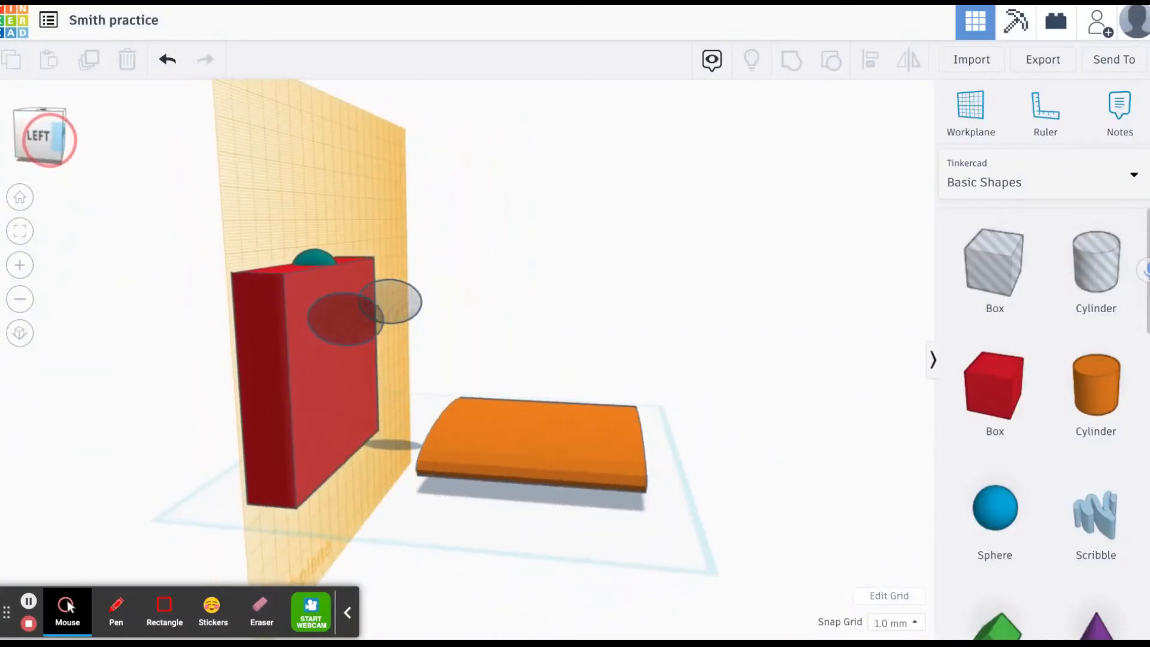
{"action": "left_click", "coordinate": [336, 325]}
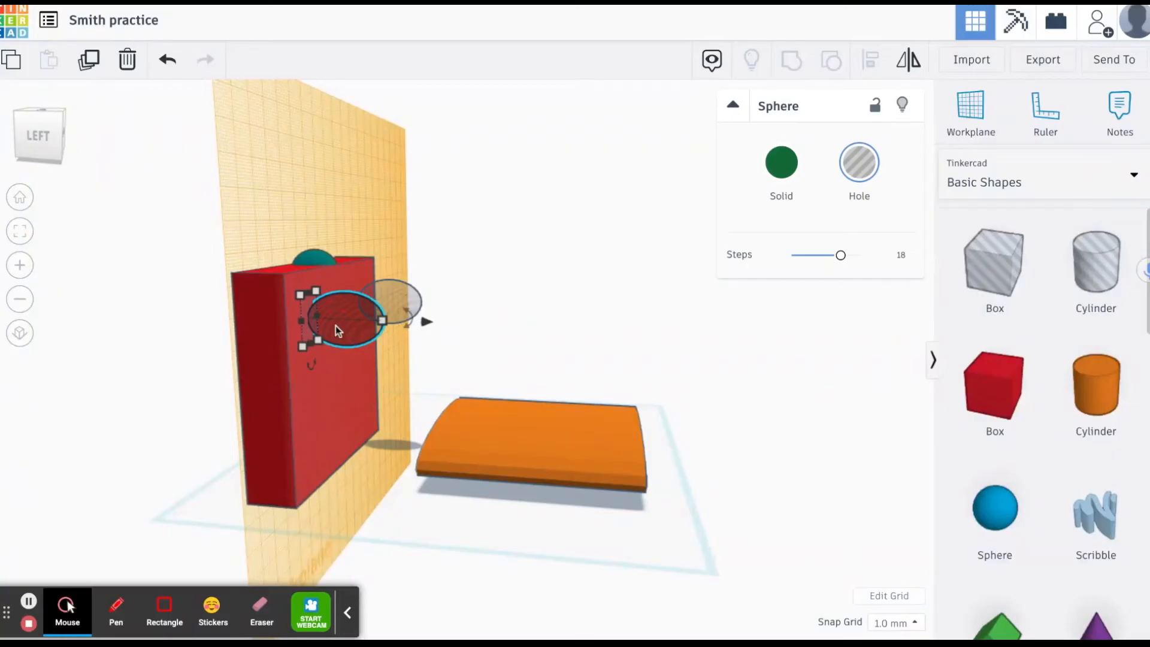
{"action": "left_click", "coordinate": [425, 325]}
{"action": "left_click_drag", "start_coordinate": [425, 325], "coordinate": [363, 319]}
{"action": "left_click", "coordinate": [39, 142]}
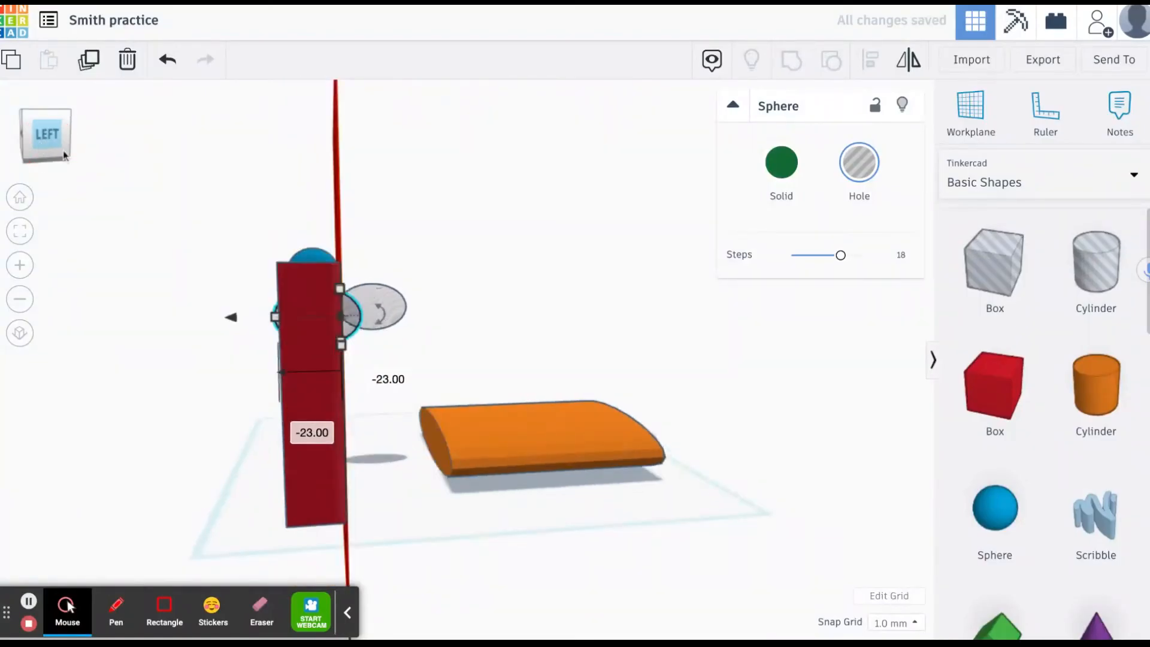
{"action": "left_click_drag", "start_coordinate": [228, 317], "coordinate": [223, 318]}
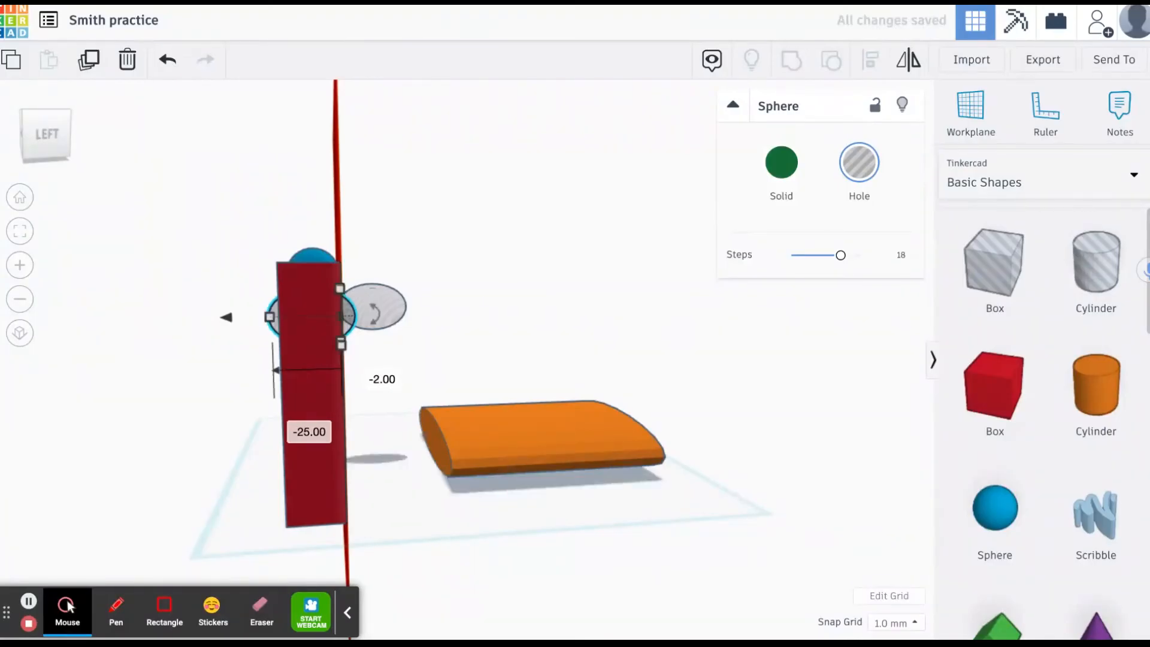
{"action": "left_click", "coordinate": [48, 138]}
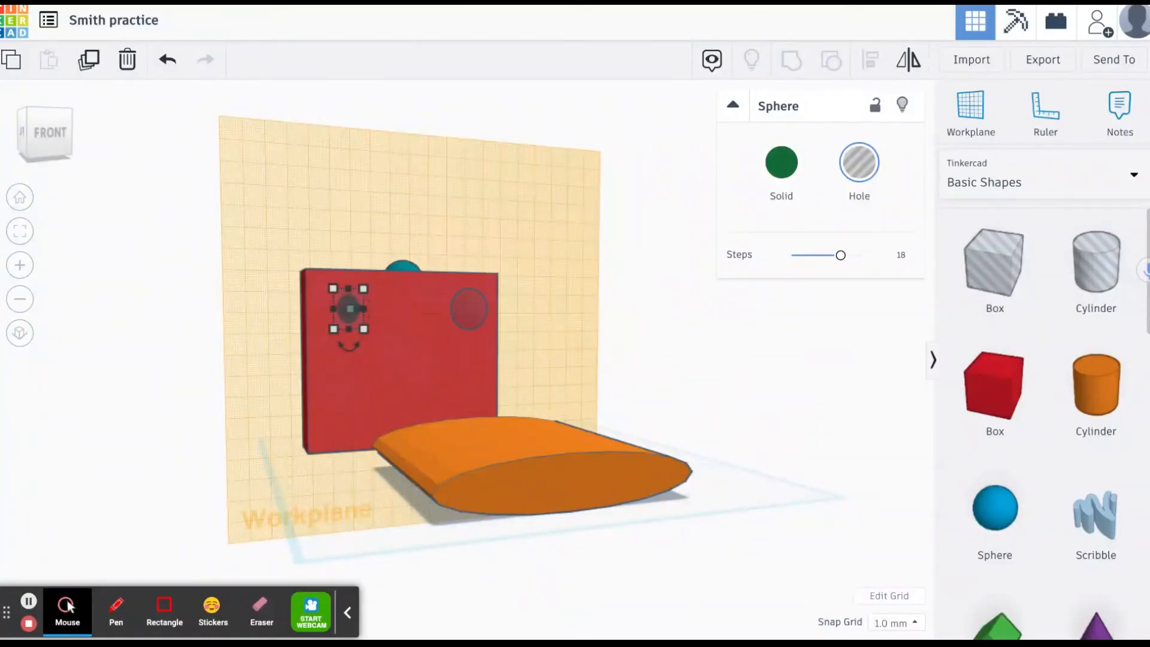
{"action": "mouse_move", "coordinate": [345, 310]}
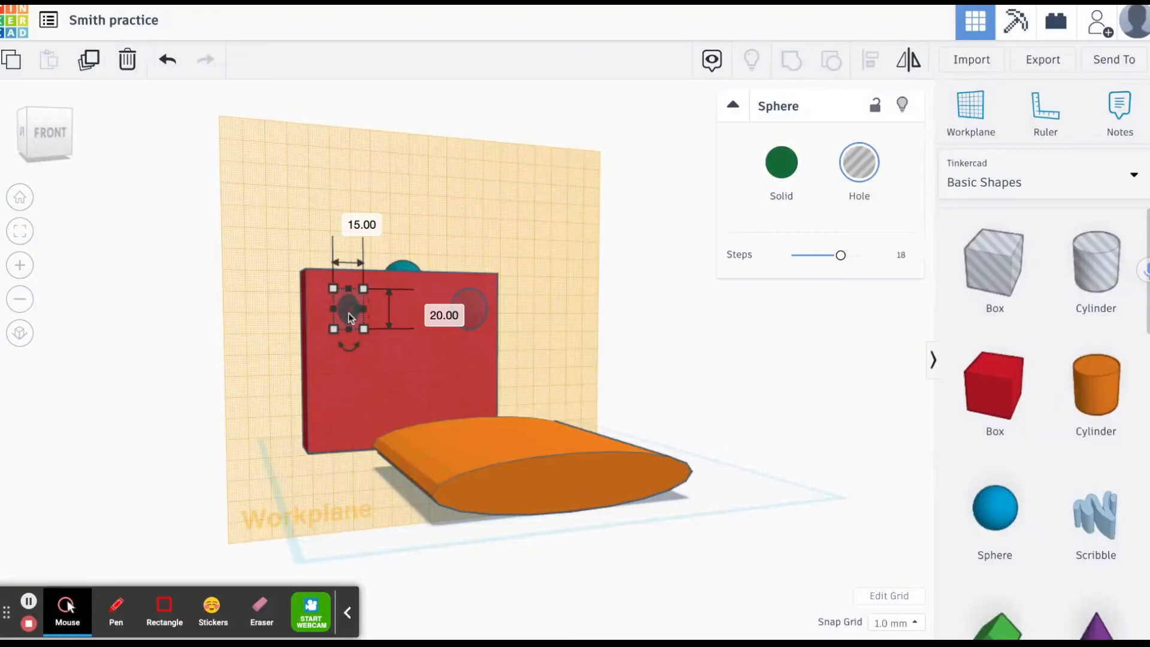
{"action": "mouse_move", "coordinate": [354, 346]}
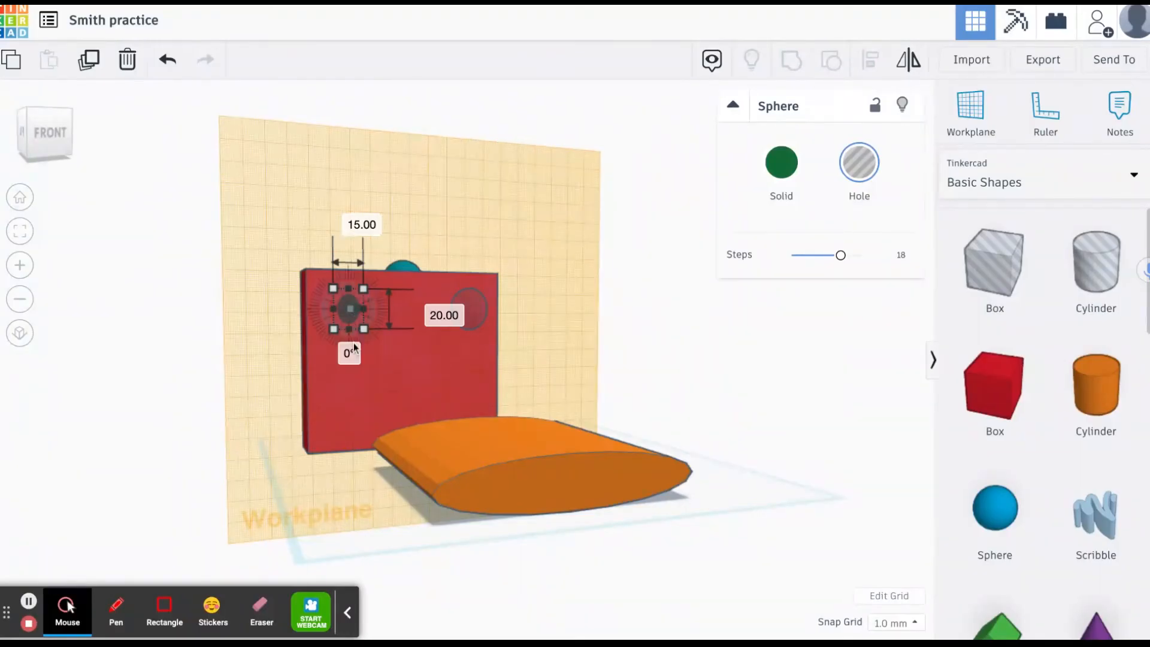
Group the left hole sphere with the red box to cut a hole through it.
{"action": "left_click", "coordinate": [339, 397], "text": "shift"}
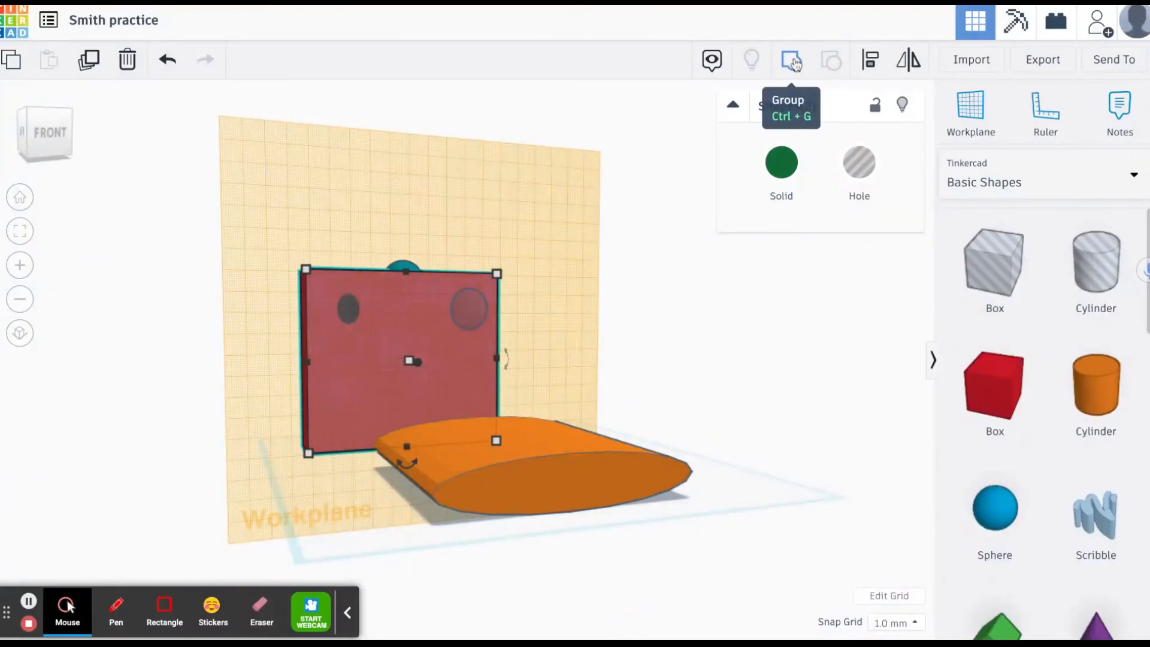
{"action": "left_click", "coordinate": [792, 62]}
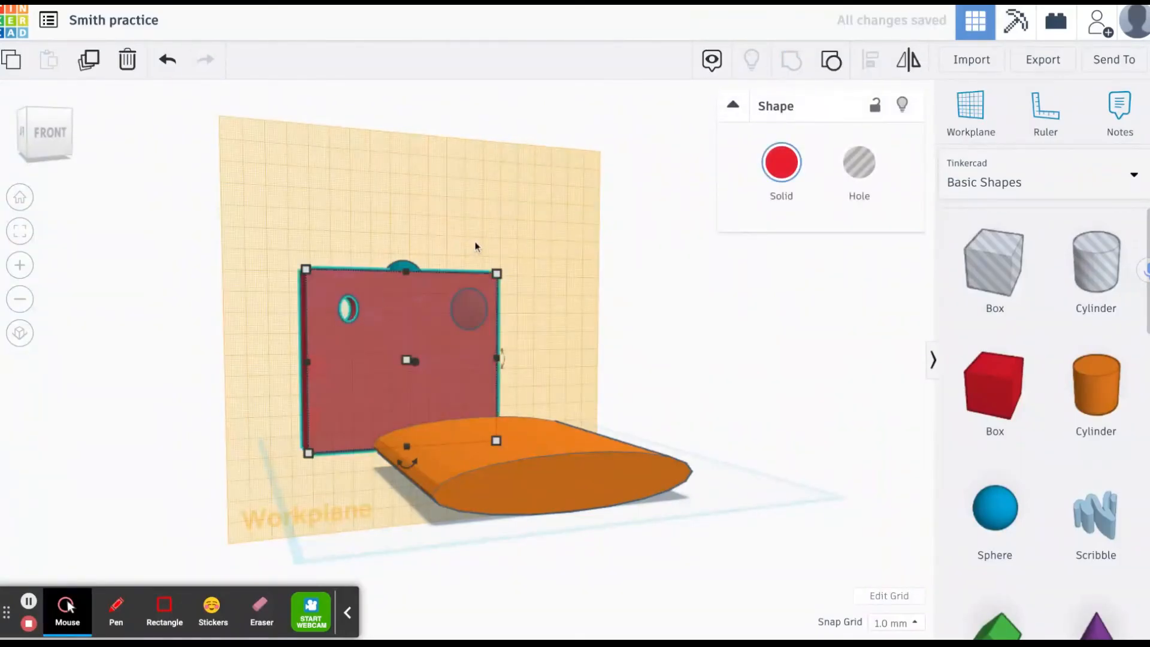
{"action": "left_click", "coordinate": [533, 241]}
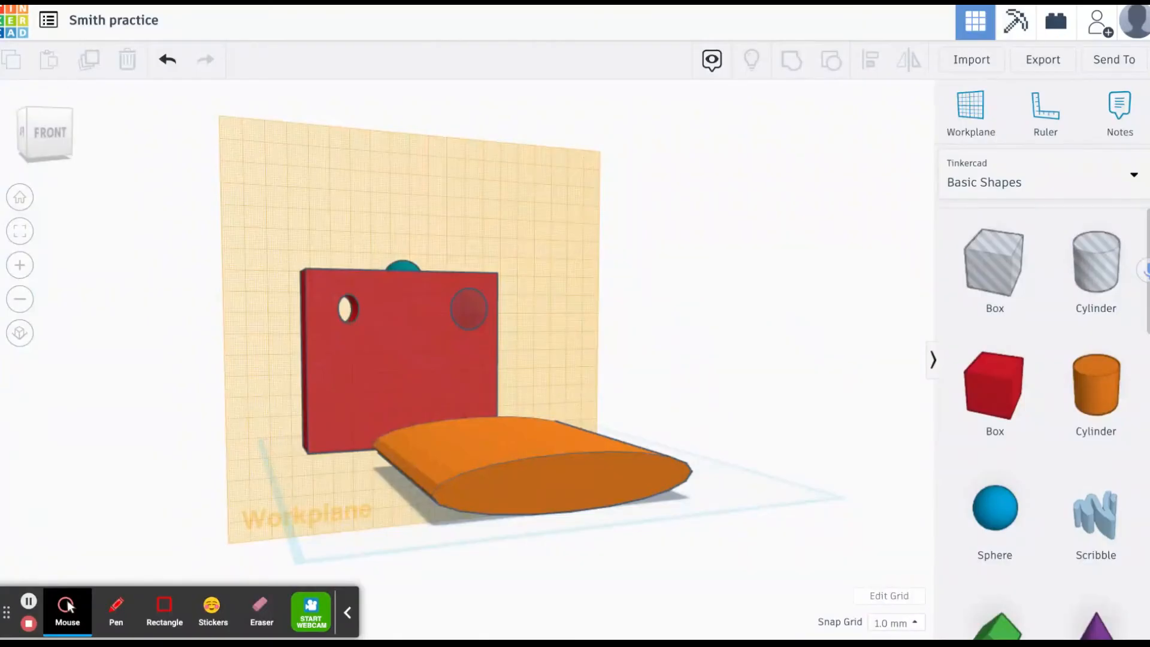
Push the right hole sphere back into the red box to 17 mm behind the front-face workplane.
{"action": "left_click", "coordinate": [469, 309]}
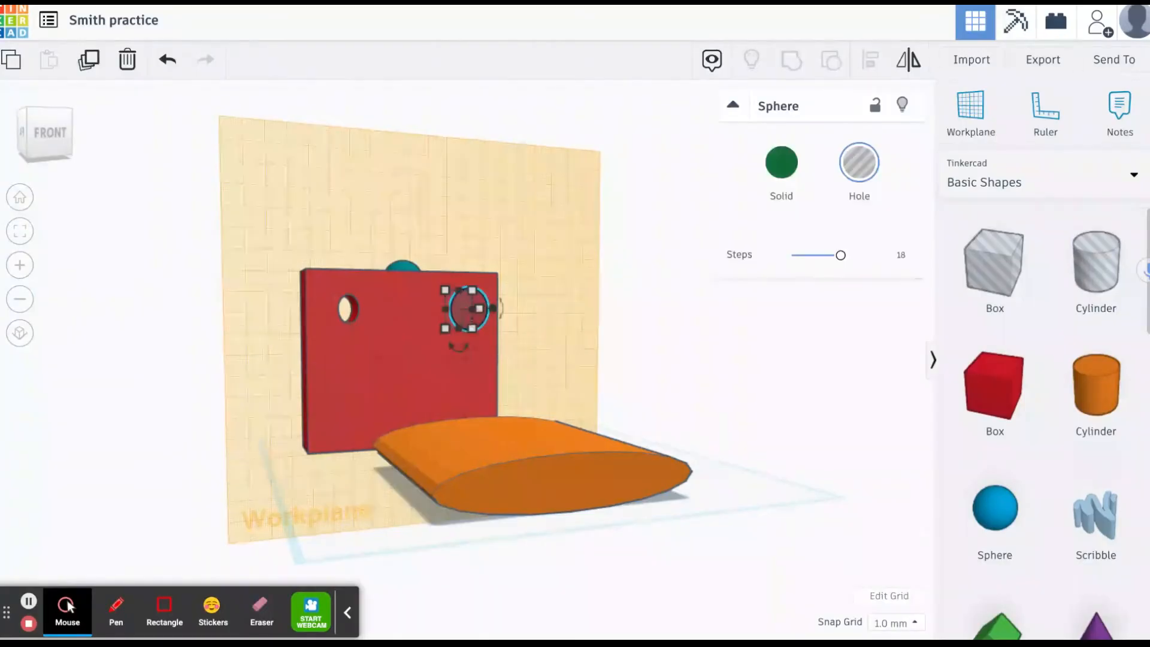
{"action": "left_click", "coordinate": [28, 135]}
{"action": "mouse_move", "coordinate": [28, 134]}
{"action": "left_mouse_down"}
{"action": "mouse_move", "coordinate": [52, 129]}
{"action": "mouse_move", "coordinate": [38, 133]}
{"action": "left_mouse_up"}
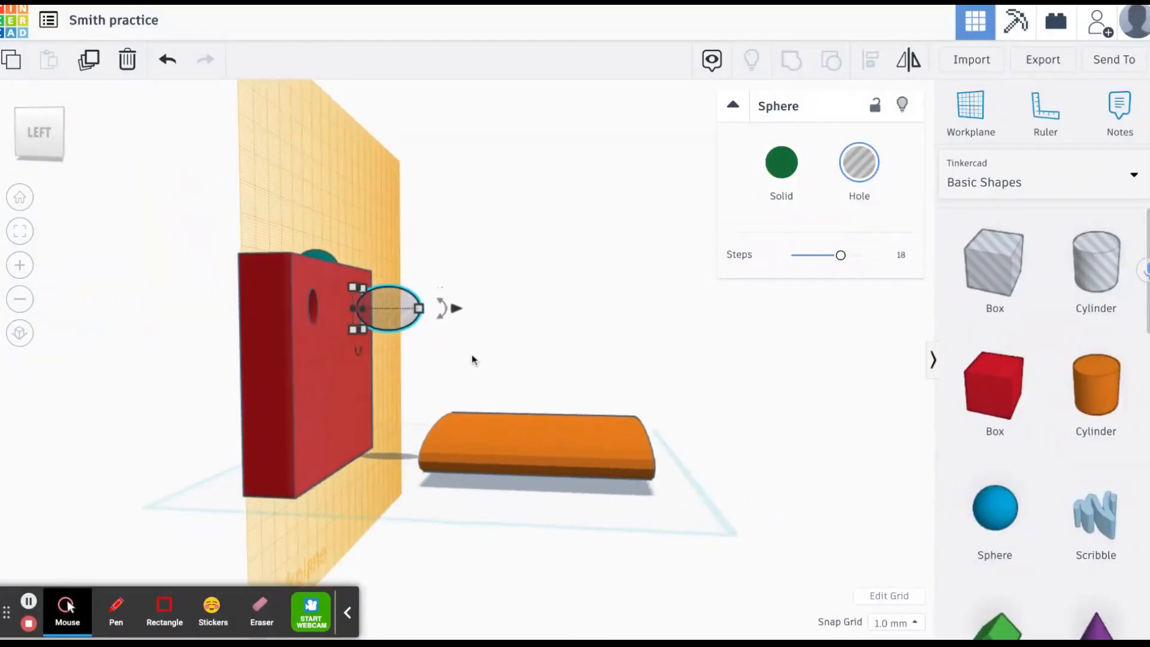
{"action": "left_click_drag", "start_coordinate": [455, 308], "coordinate": [423, 308]}
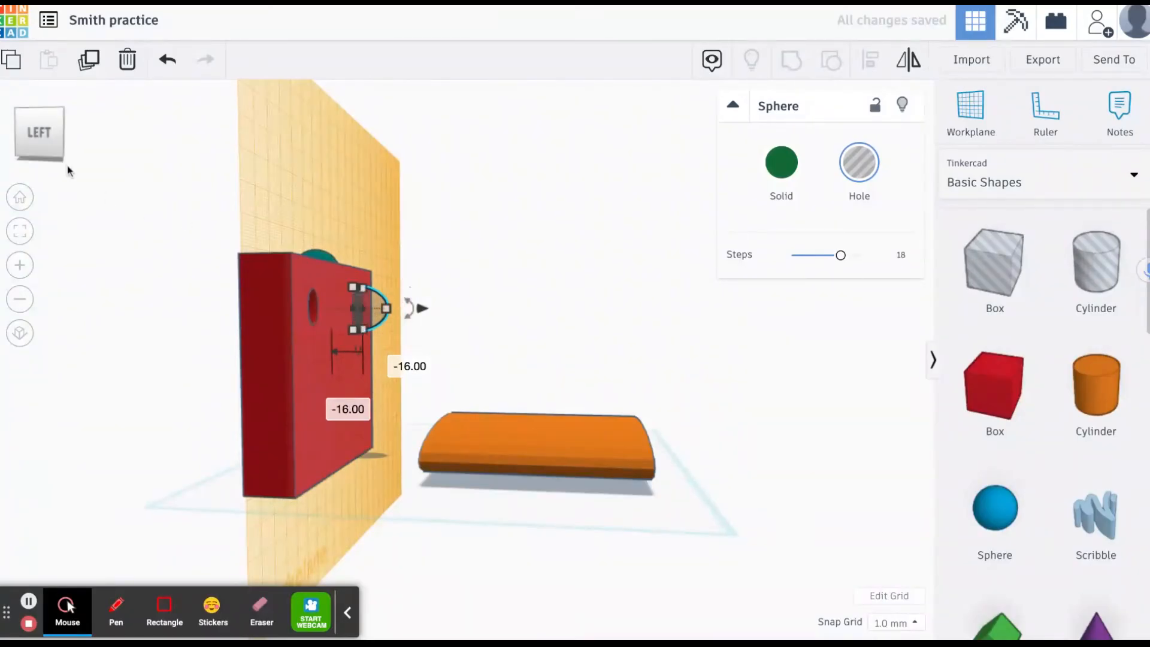
{"action": "left_click", "coordinate": [34, 143]}
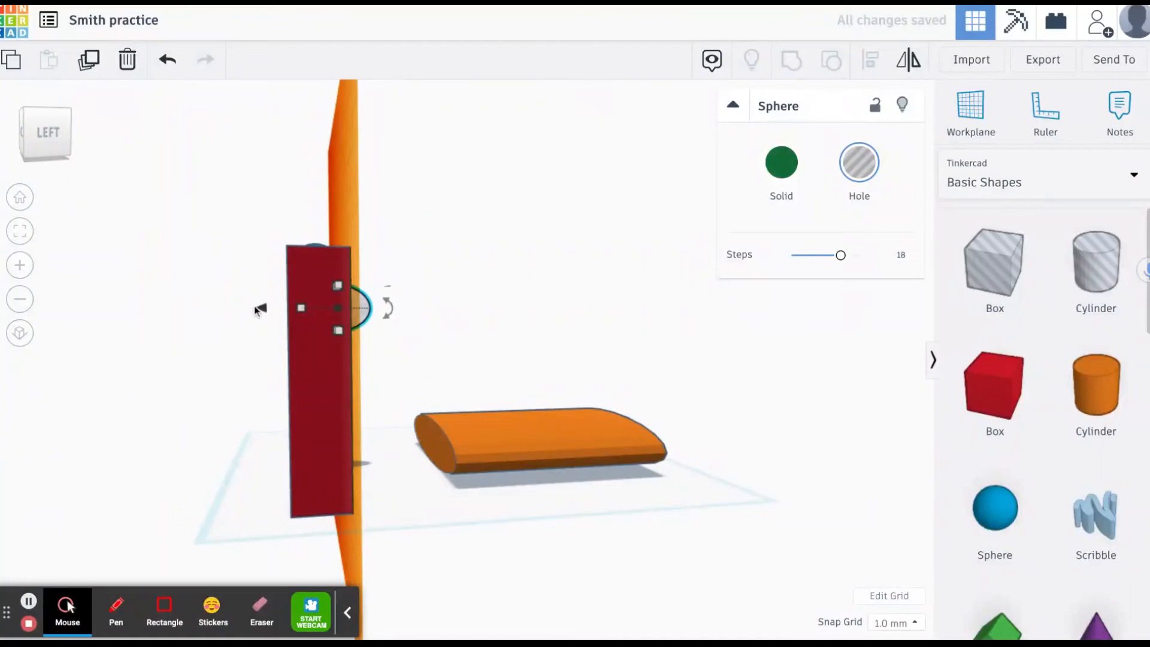
{"action": "mouse_move", "coordinate": [260, 309]}
{"action": "left_mouse_down"}
{"action": "mouse_move", "coordinate": [244, 307]}
{"action": "mouse_move", "coordinate": [259, 307]}
{"action": "left_mouse_up"}
{"action": "left_click", "coordinate": [47, 147]}
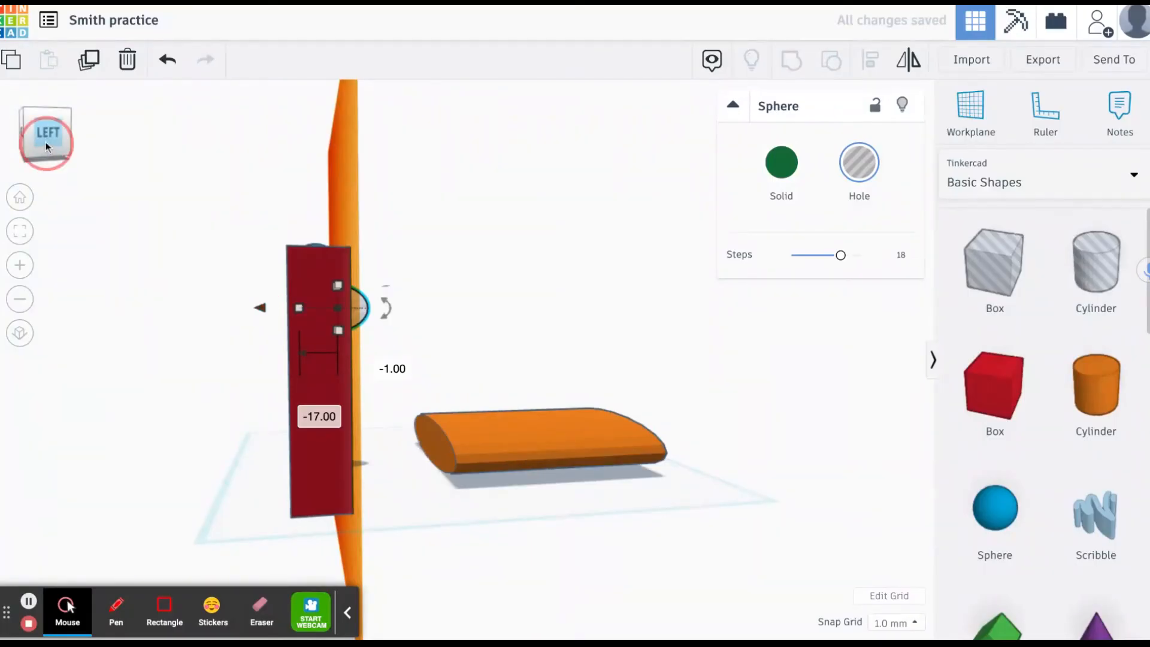
{"action": "left_click_drag", "start_coordinate": [46, 143], "coordinate": [22, 144]}
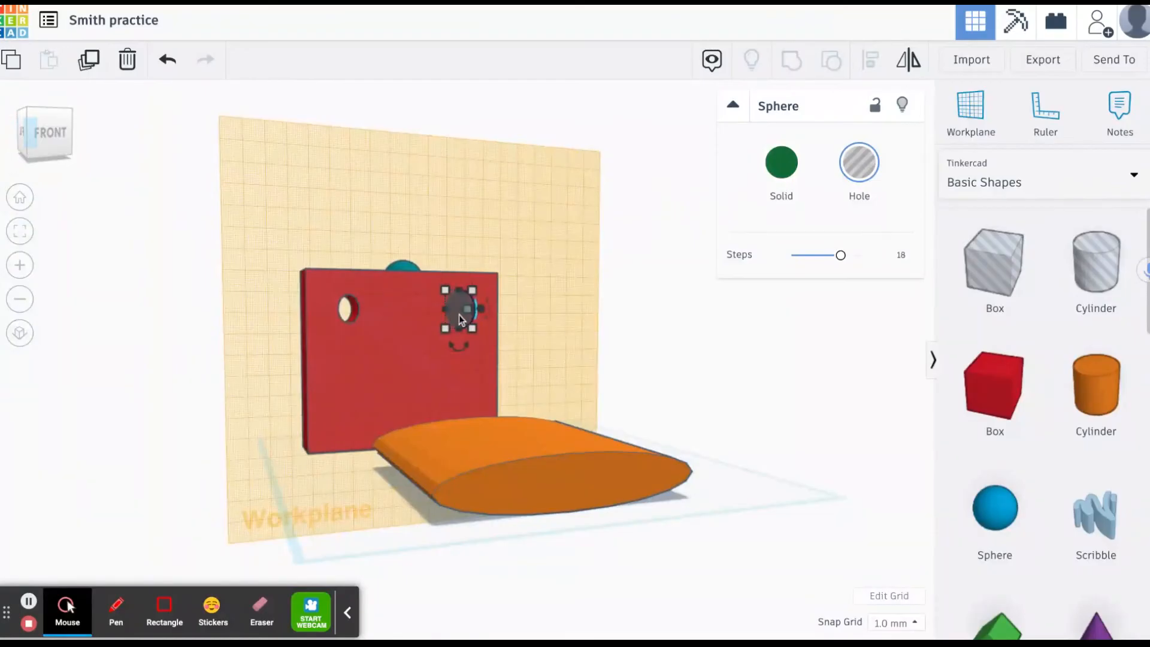
Group the right hole sphere with the red box to cut its shape into the front face, and inspect the result.
{"action": "left_click", "coordinate": [415, 351], "text": "shift"}
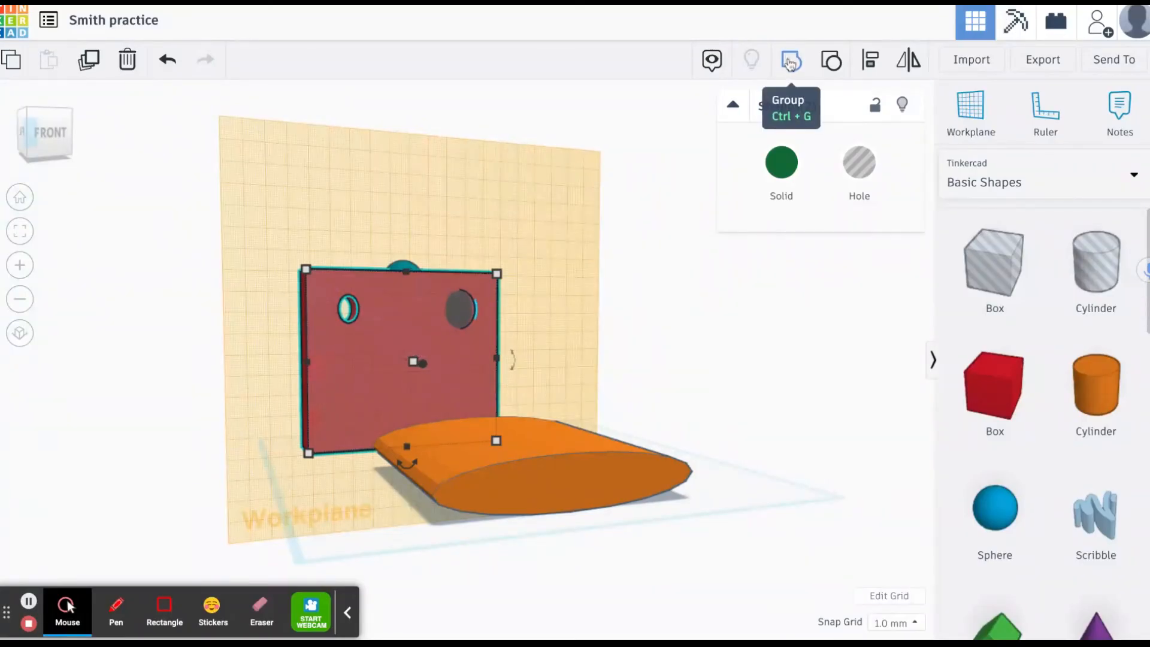
{"action": "left_click", "coordinate": [790, 62]}
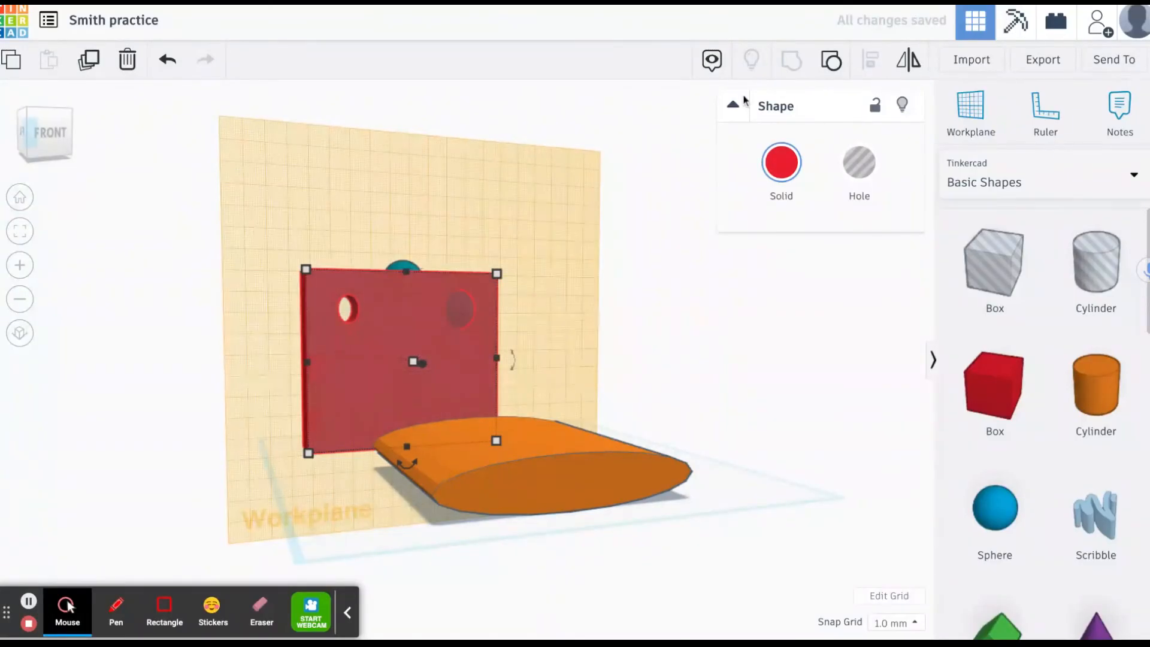
{"action": "left_click", "coordinate": [586, 240]}
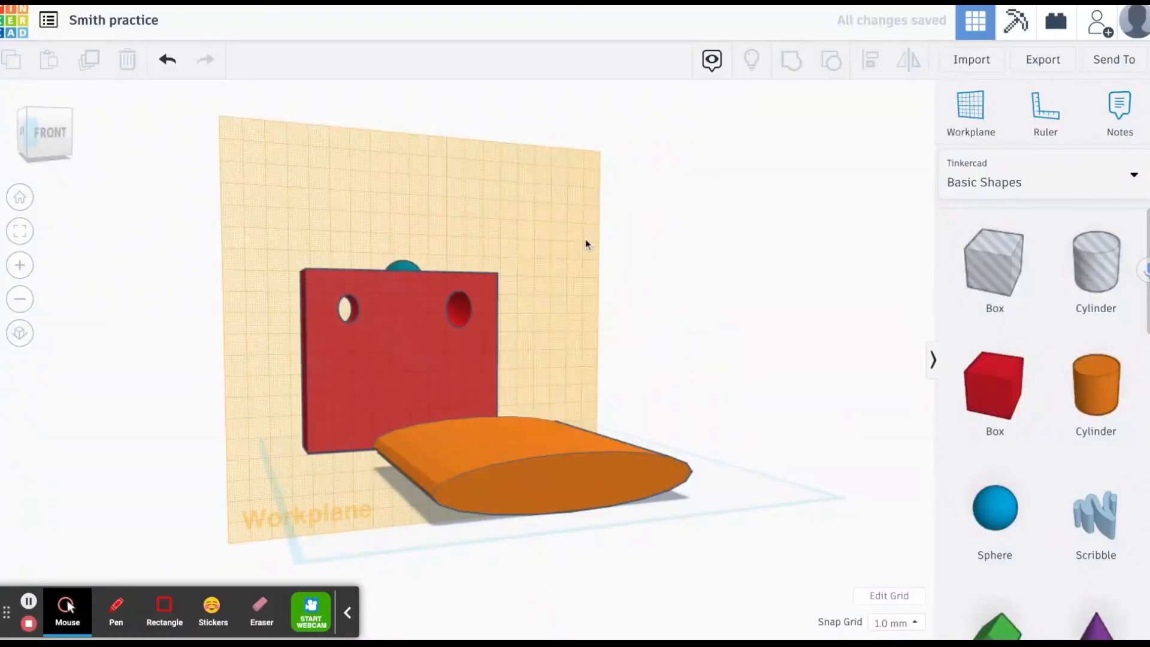
{"action": "left_click", "coordinate": [50, 142]}
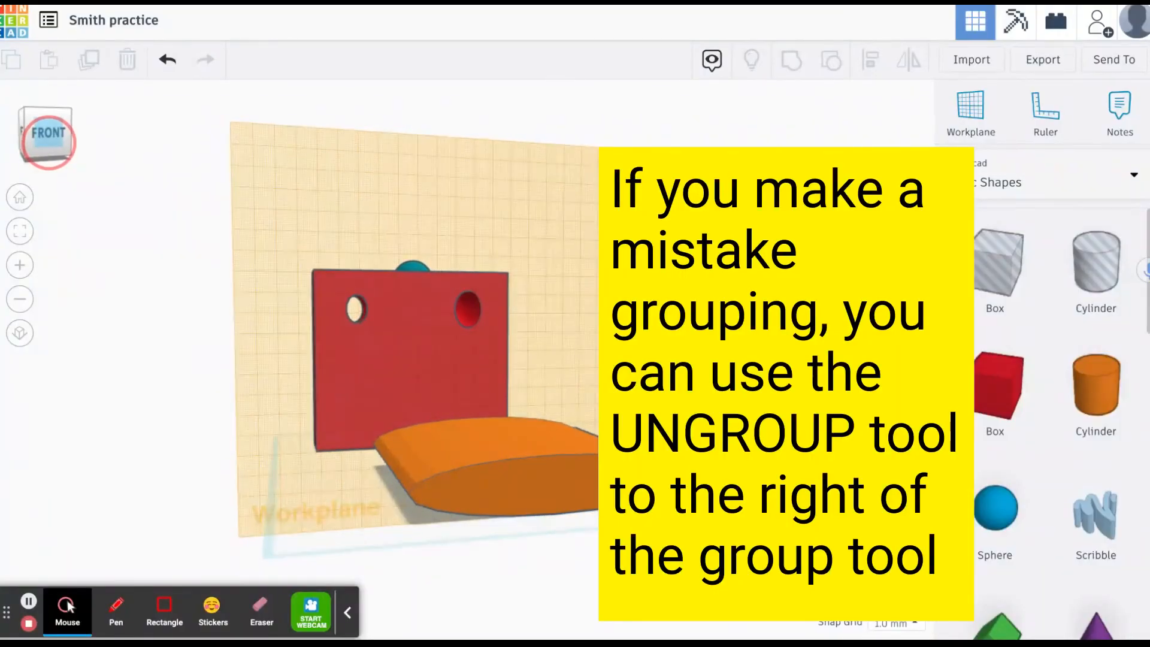
{"action": "mouse_move", "coordinate": [50, 143]}
{"action": "left_mouse_down"}
{"action": "mouse_move", "coordinate": [98, 145]}
{"action": "mouse_move", "coordinate": [48, 141]}
{"action": "left_mouse_up"}
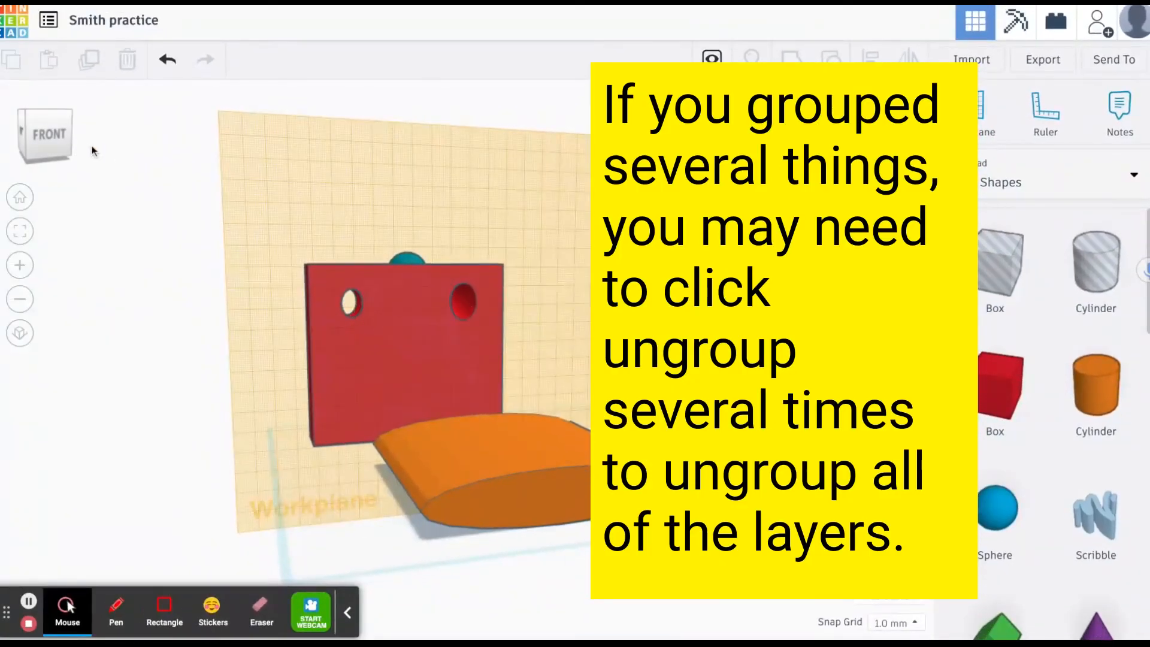
{"action": "left_click", "coordinate": [52, 142]}
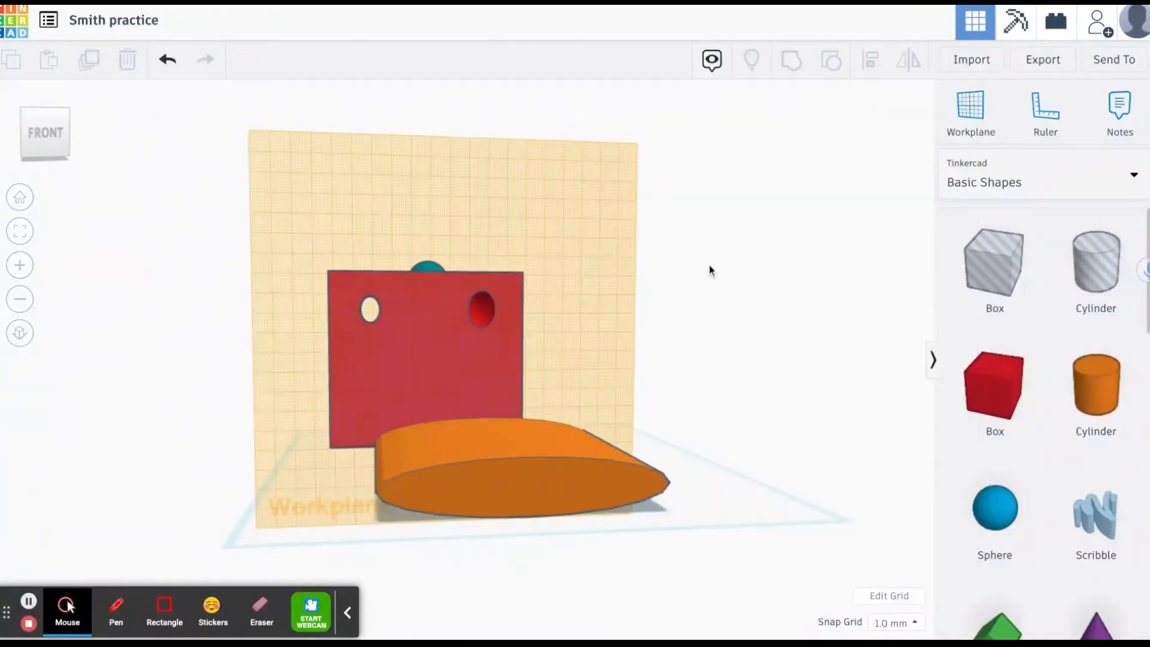
Return the workplane from the red box's front face to the horizontal base grid.
{"action": "left_click", "coordinate": [967, 108]}
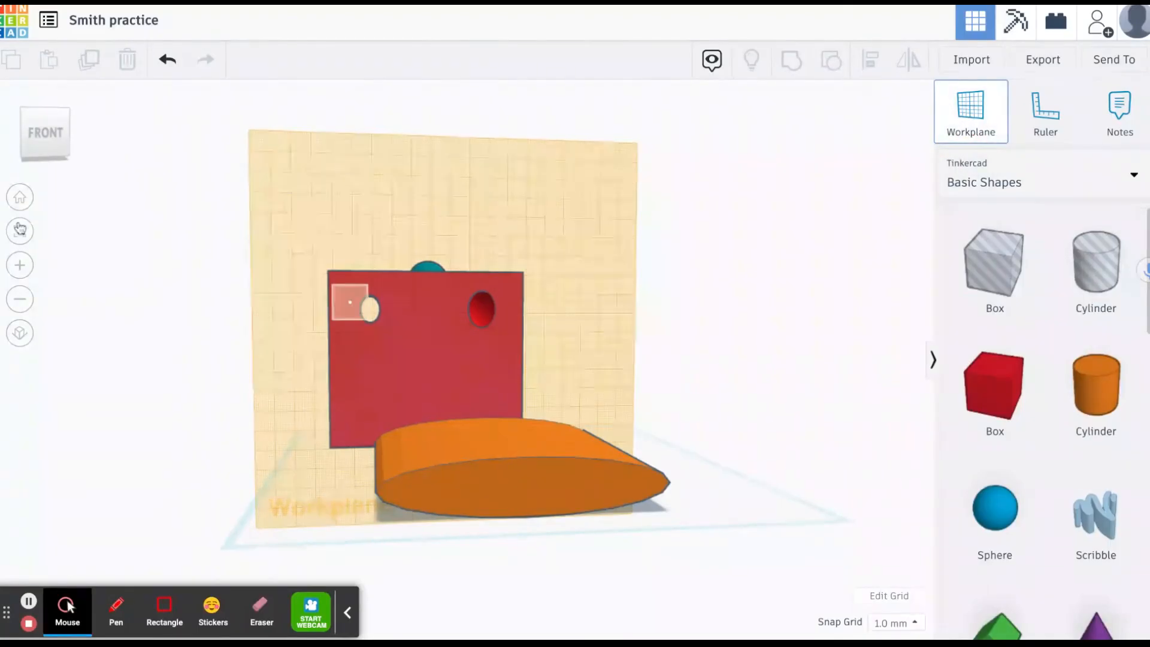
{"action": "left_click", "coordinate": [21, 200]}
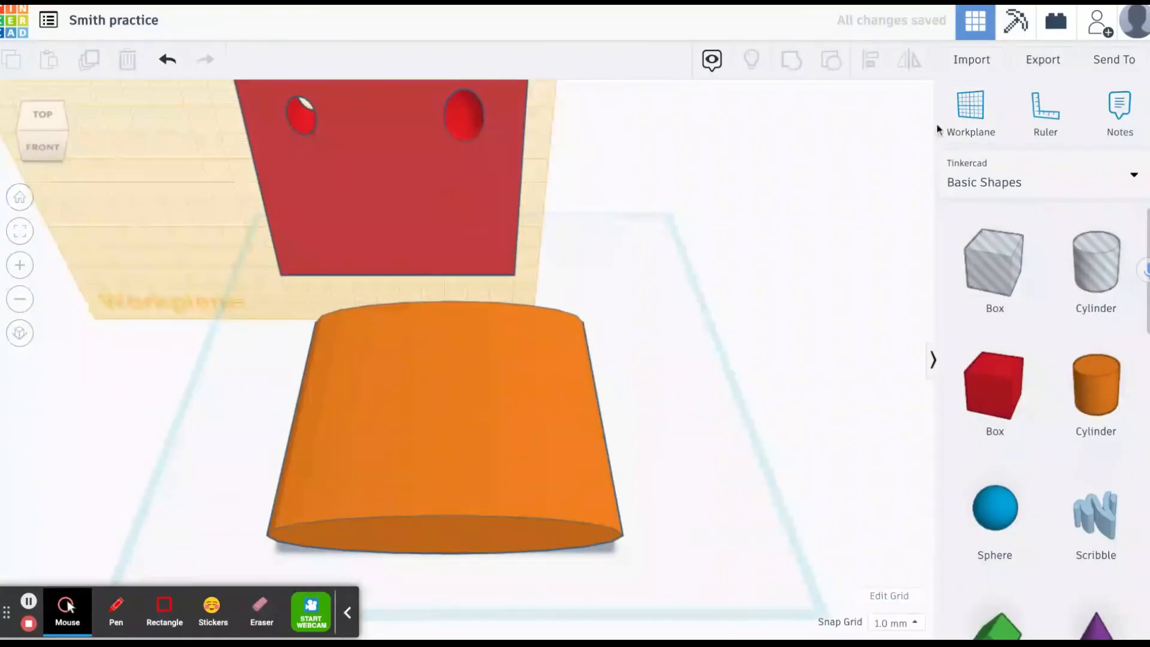
{"action": "left_click", "coordinate": [970, 111]}
{"action": "left_click", "coordinate": [745, 387]}
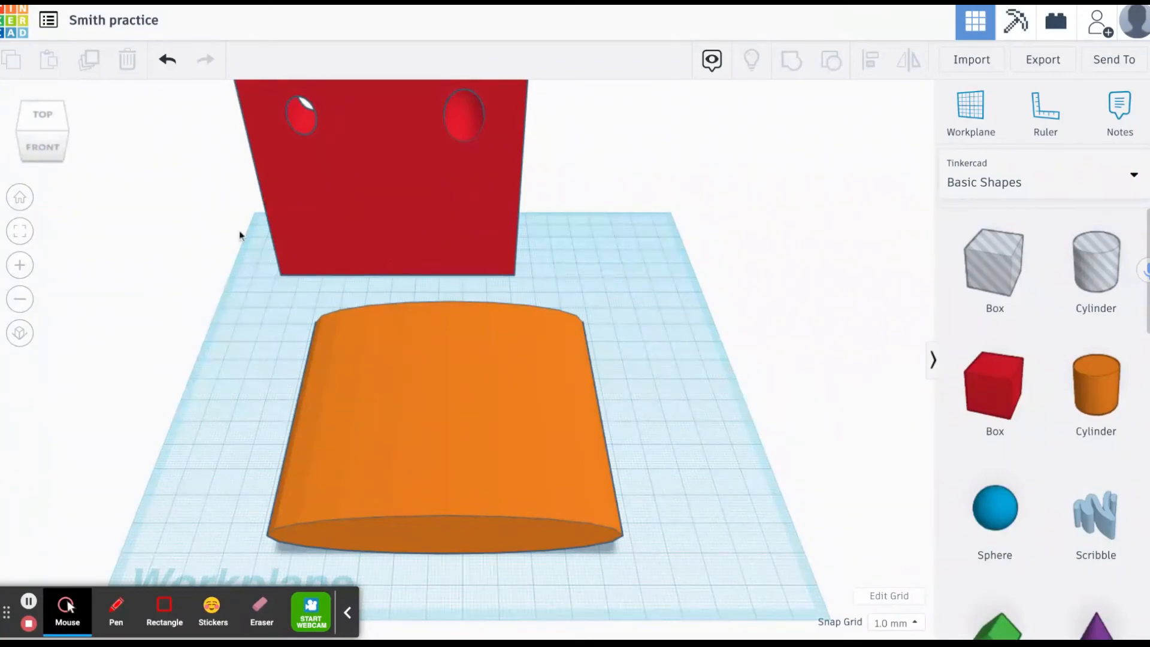
{"action": "left_click", "coordinate": [27, 233]}
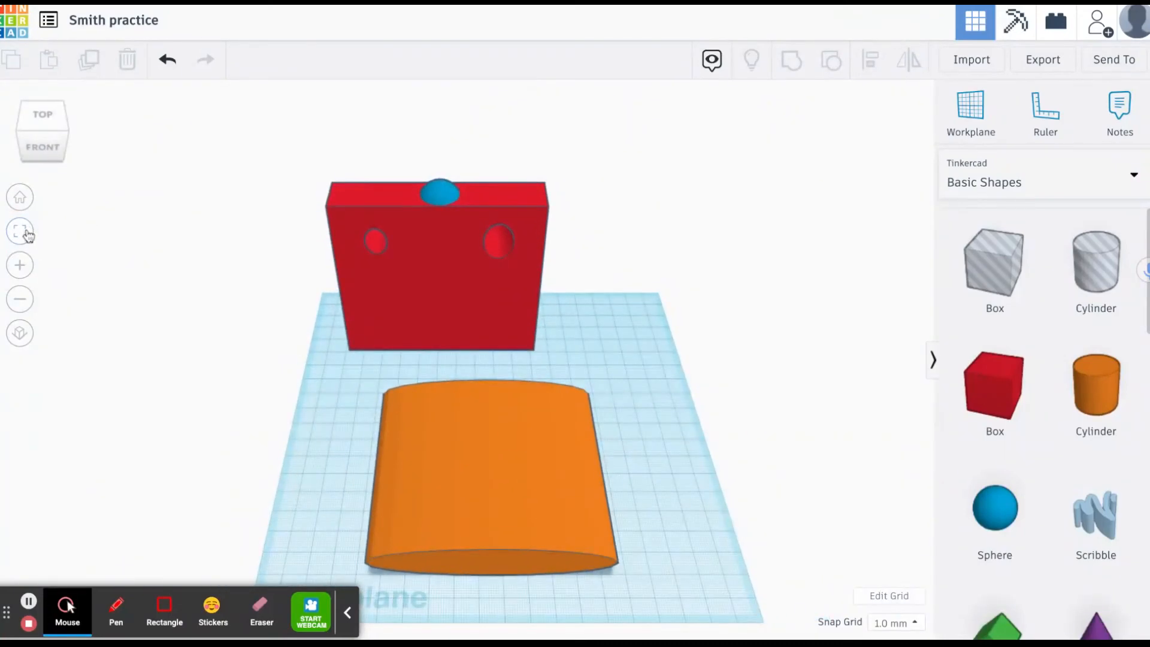
{"action": "left_click", "coordinate": [47, 152]}
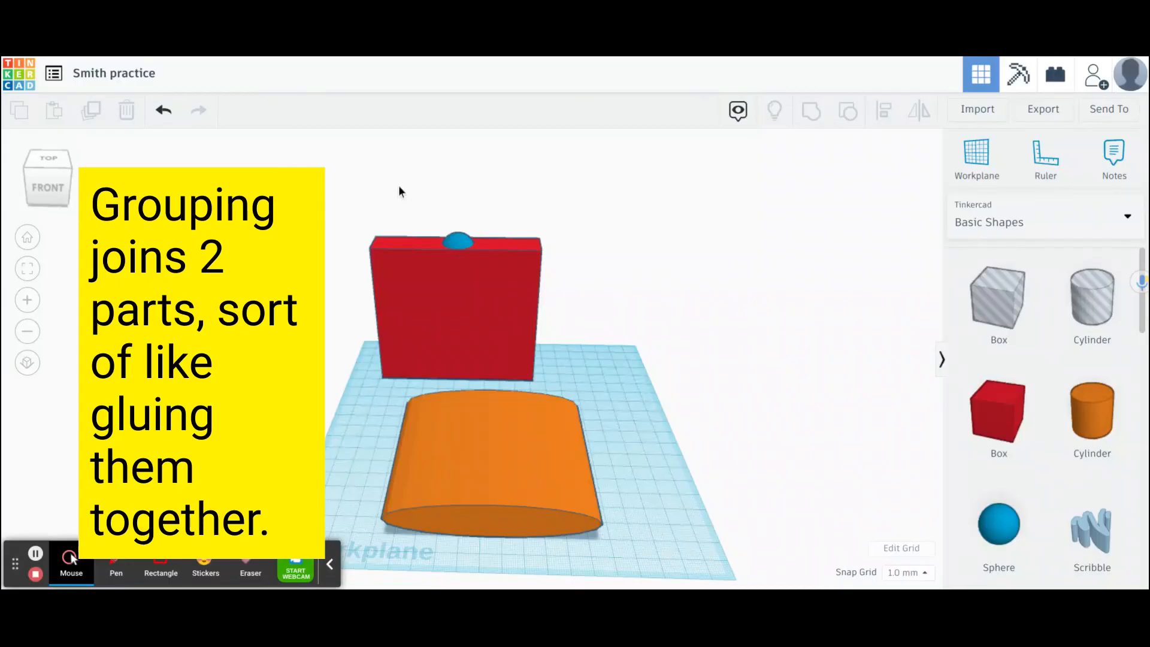
Try selecting the blue sphere and red box together, both by area and one by one, and all three shapes by area, clearing each selection.
{"action": "left_click_drag", "start_coordinate": [398, 185], "coordinate": [528, 304]}
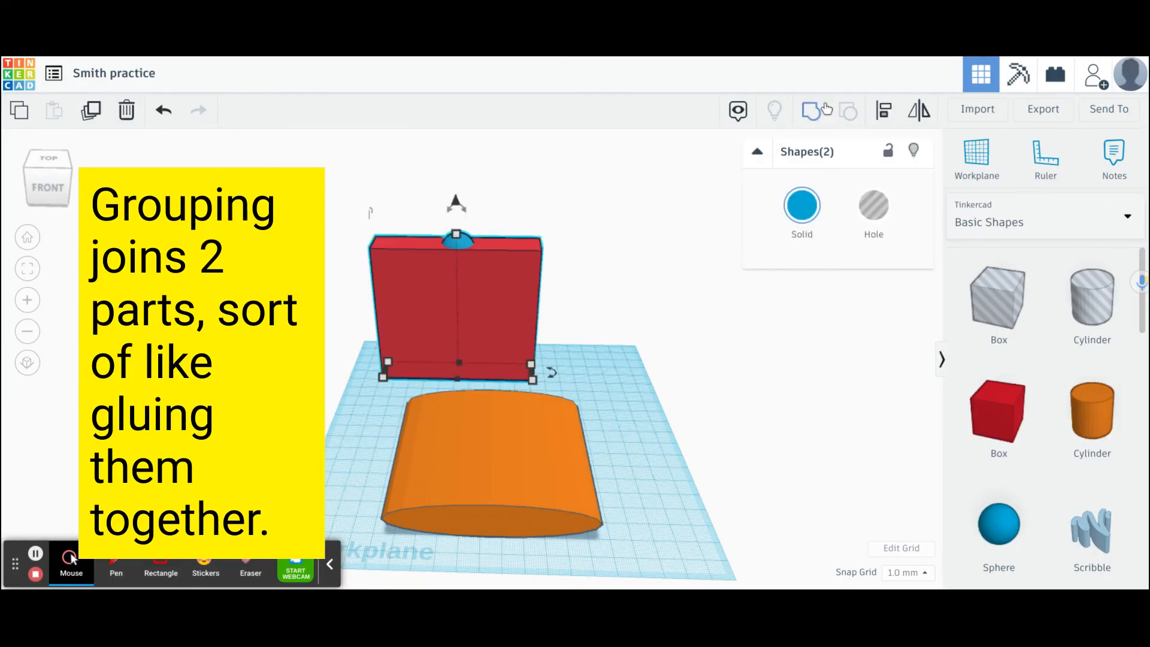
{"action": "left_click", "coordinate": [641, 240]}
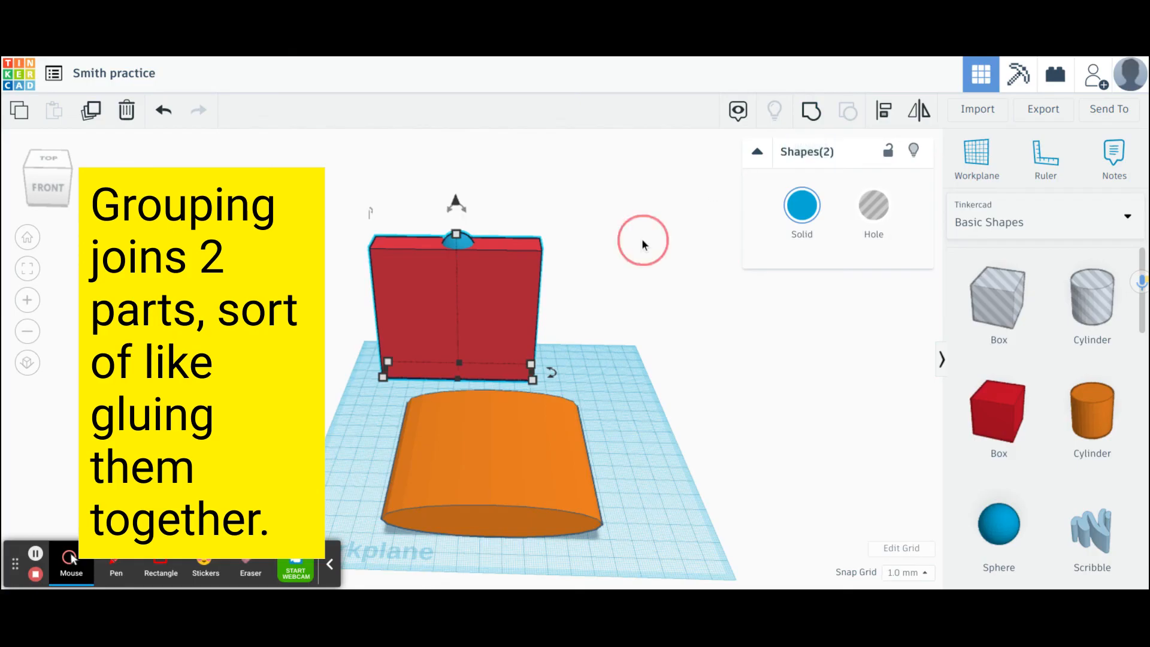
{"action": "left_click", "coordinate": [457, 242]}
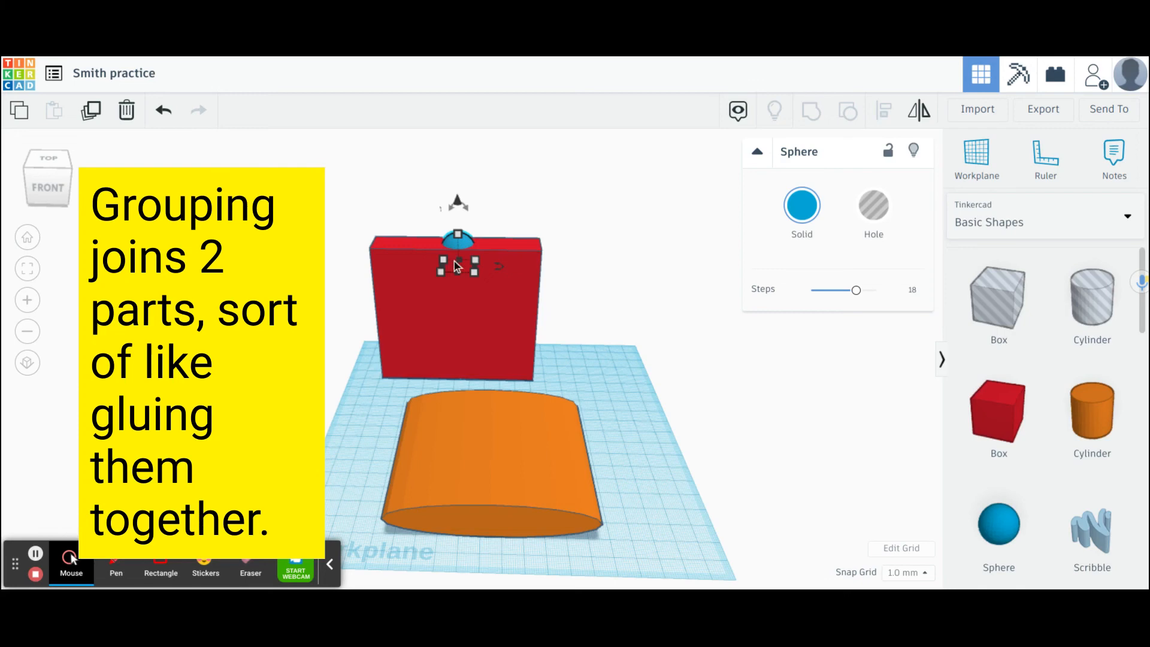
{"action": "left_click", "coordinate": [452, 300], "text": "shift"}
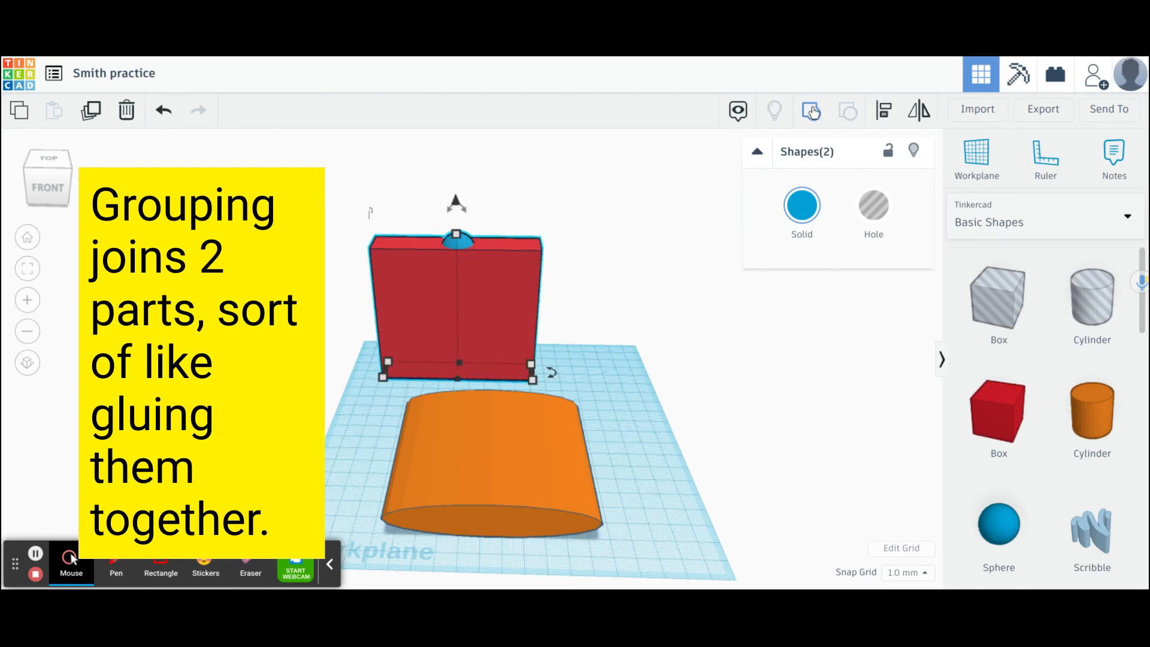
{"action": "left_click", "coordinate": [638, 249]}
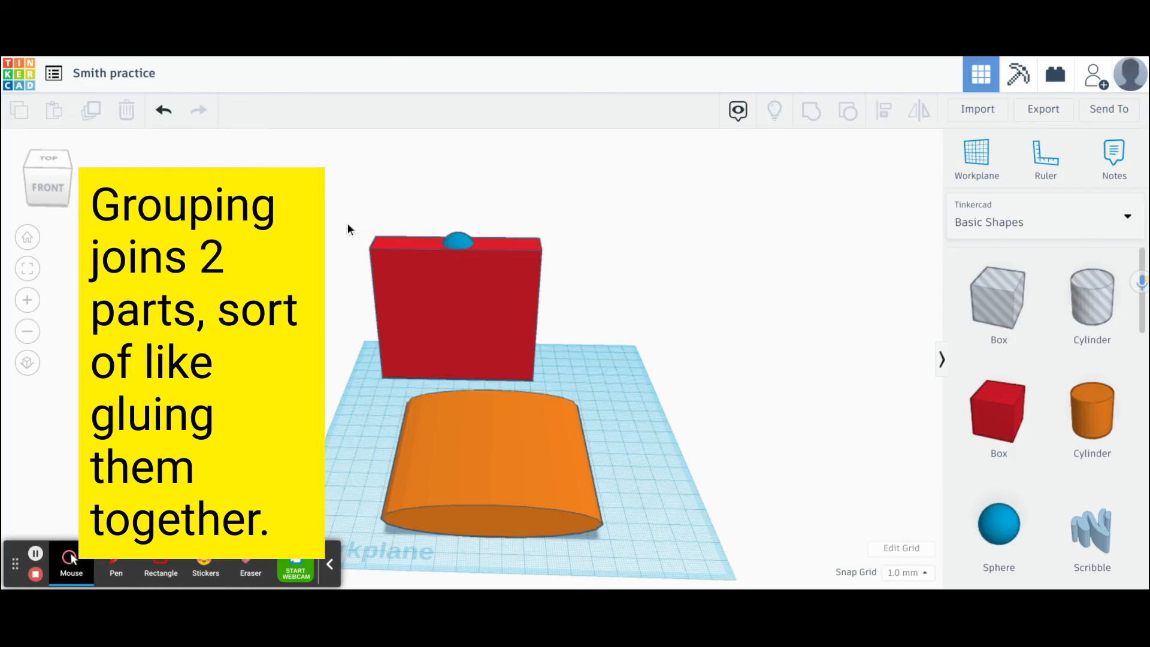
{"action": "left_click_drag", "start_coordinate": [346, 223], "coordinate": [502, 448]}
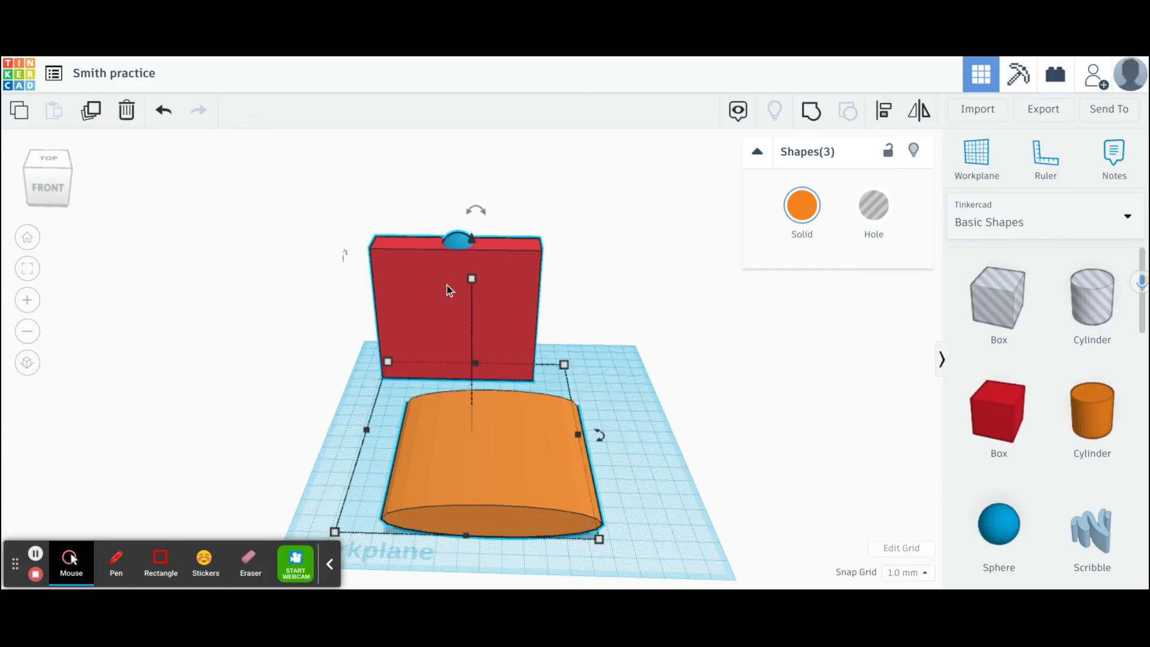
{"action": "left_click", "coordinate": [622, 278]}
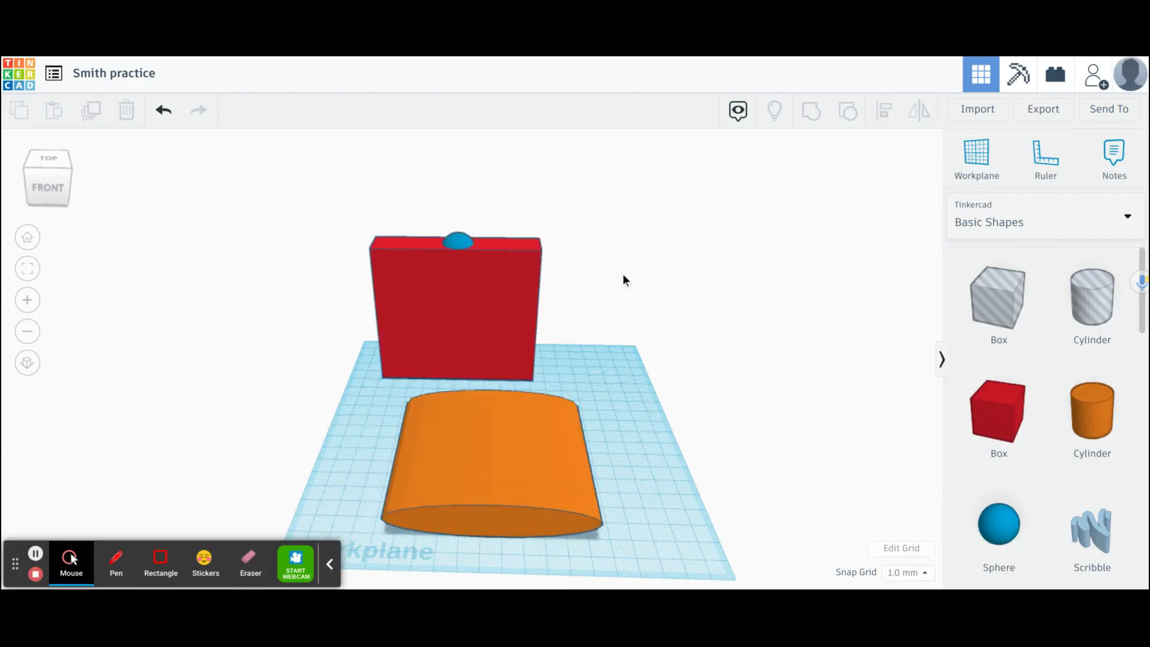
Group the blue sphere with the red box and set the group's solid colour to Multicolor.
{"action": "left_click", "coordinate": [463, 246]}
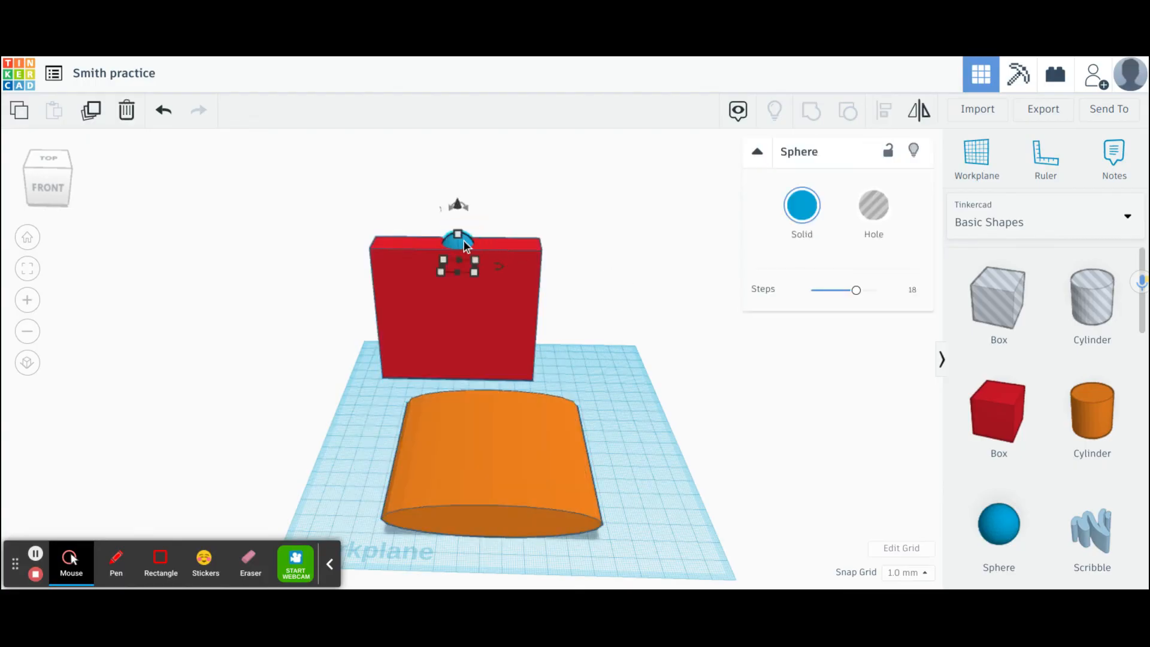
{"action": "left_click", "coordinate": [447, 311], "text": "shift"}
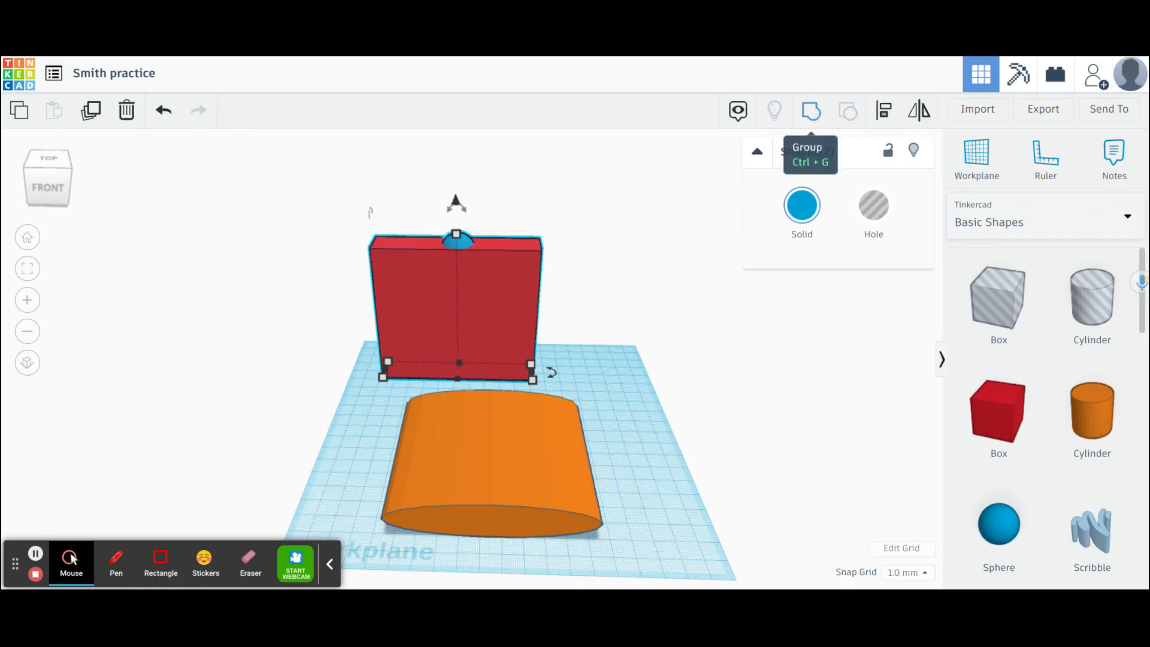
{"action": "left_click", "coordinate": [813, 114]}
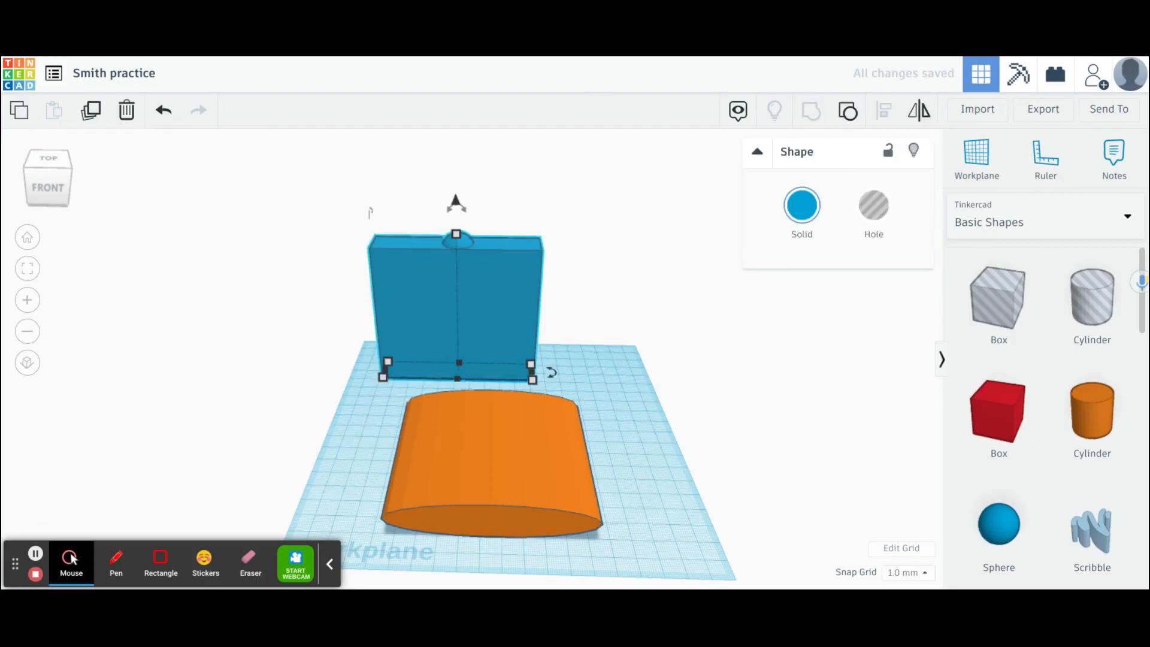
{"action": "left_click", "coordinate": [801, 210]}
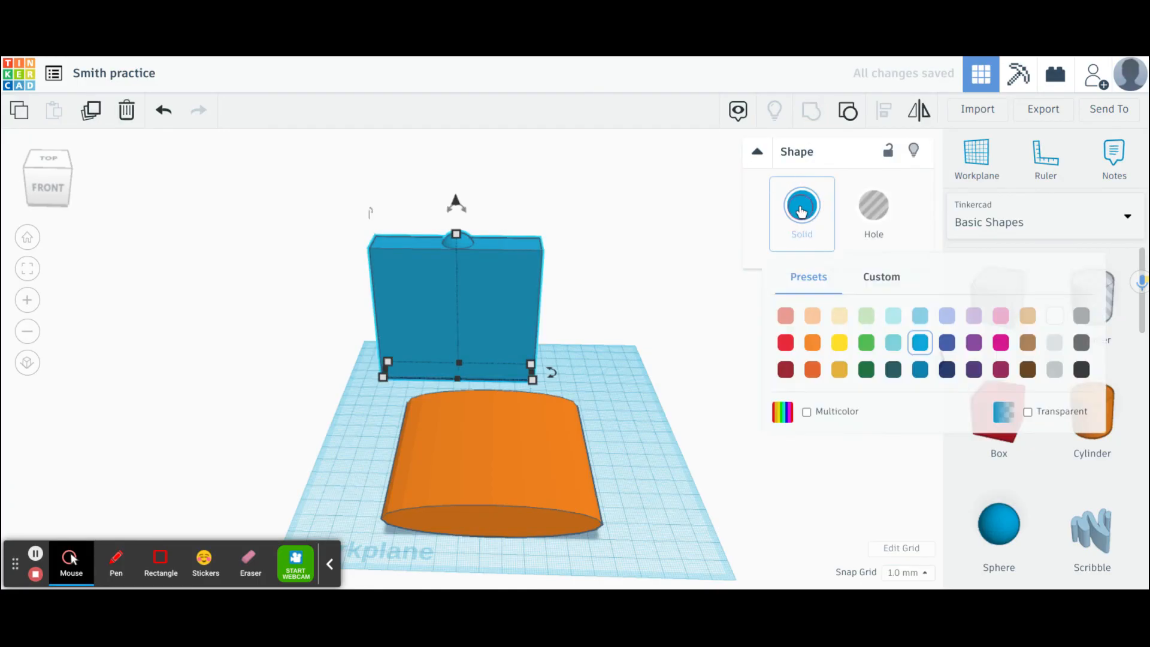
{"action": "left_click", "coordinate": [805, 413]}
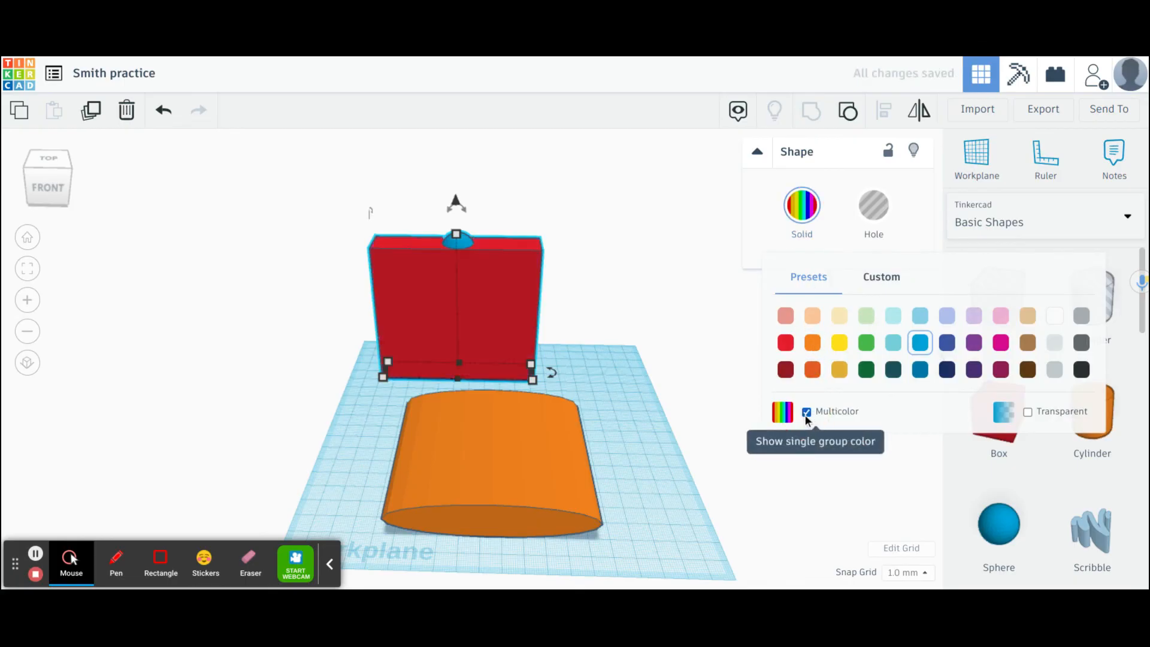